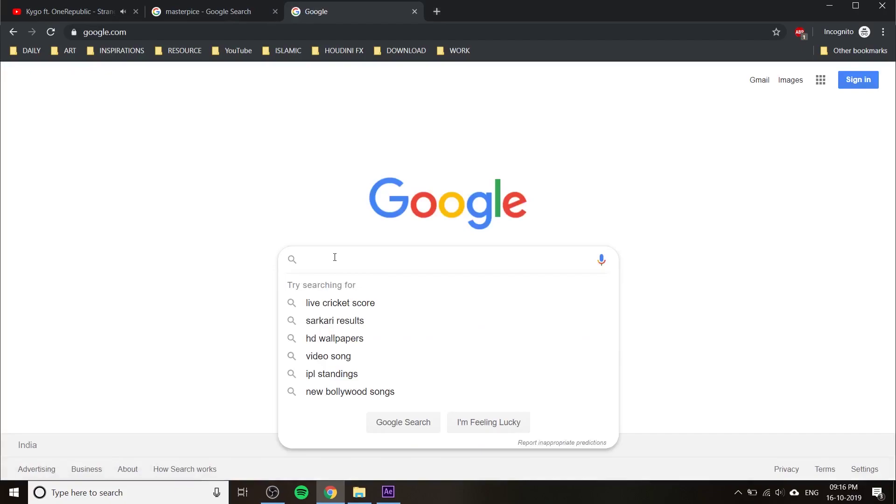
- Search 'animation composer' and download AnimationComposer_2.9.4_win.zip for Windows from misterhorse.tv, then open it
{"action": "type", "text": "animation"}
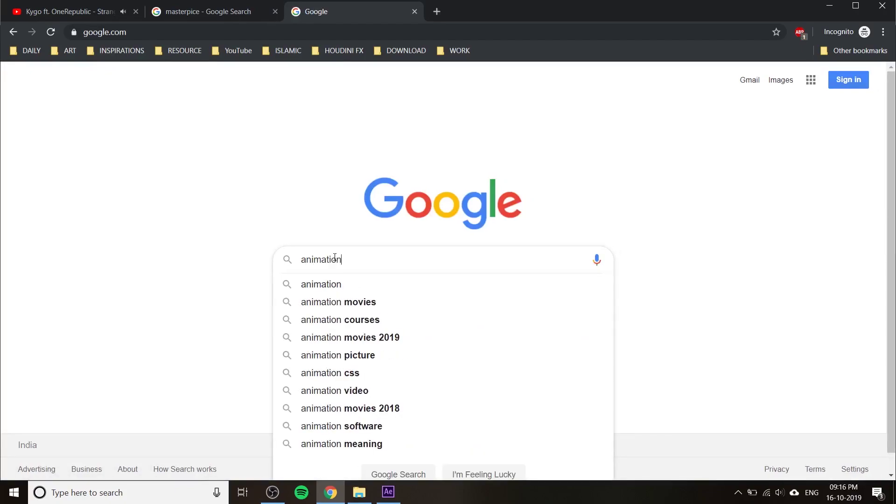
{"action": "type", "text": " composer"}
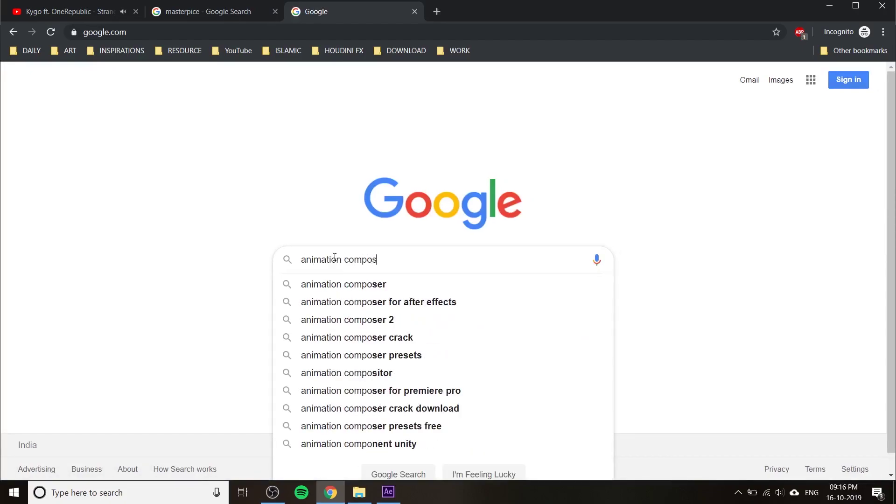
{"action": "key", "text": "Return"}
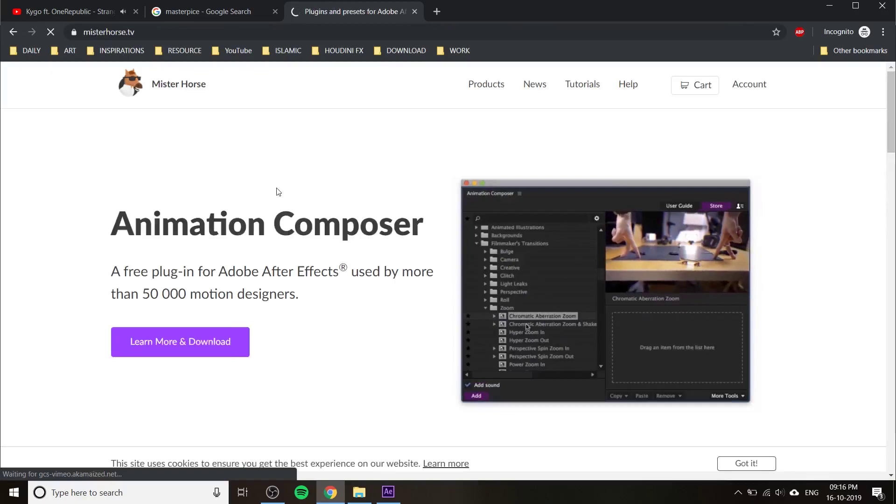
{"action": "left_click", "coordinate": [191, 286]}
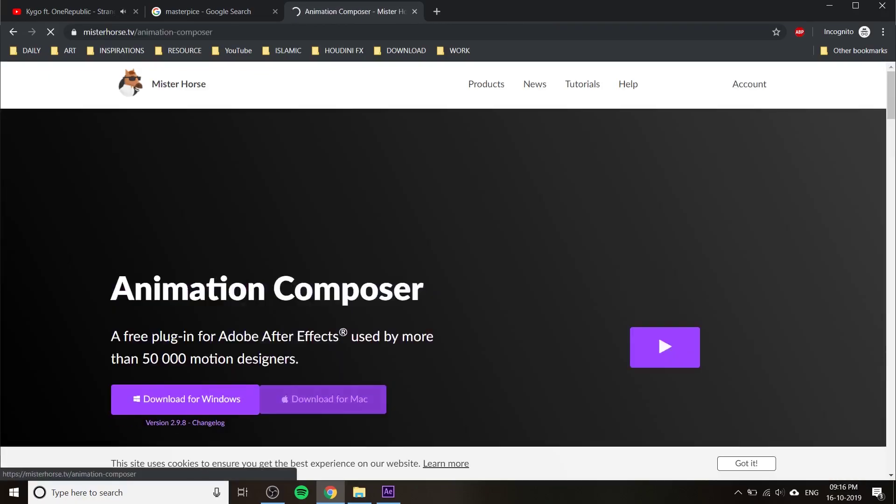
{"action": "left_click", "coordinate": [217, 285]}
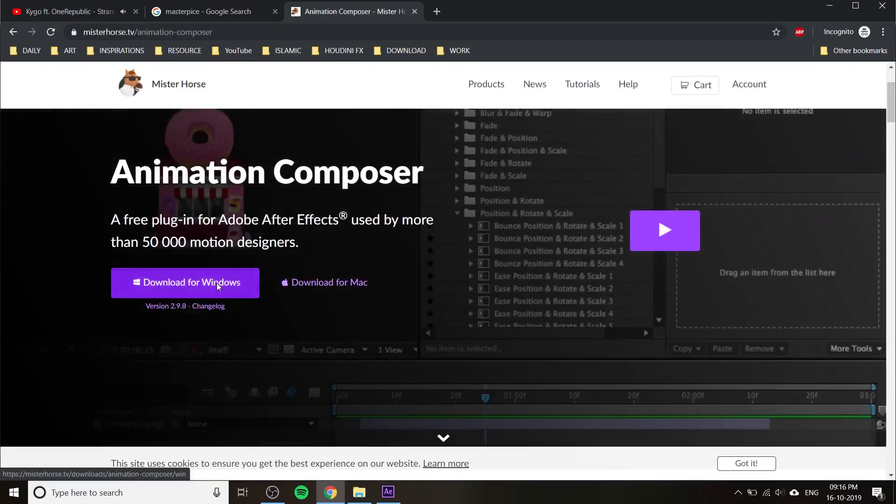
{"action": "left_click", "coordinate": [598, 110]}
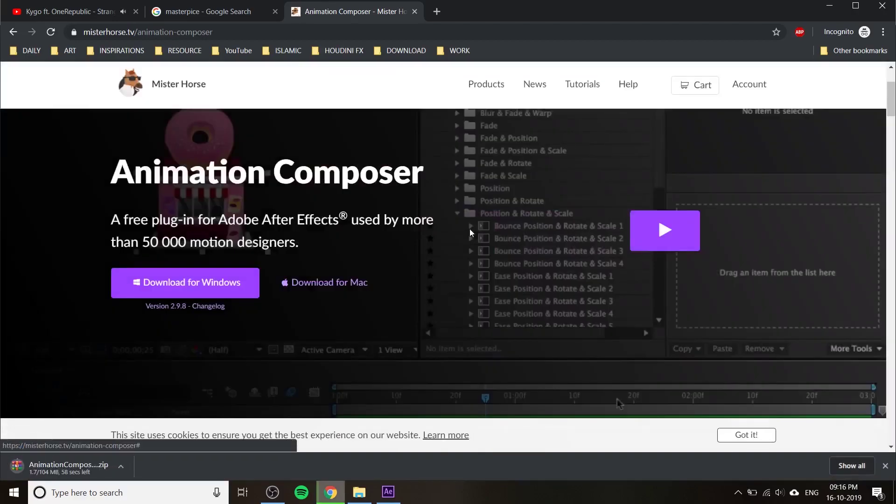
{"action": "left_click", "coordinate": [83, 473]}
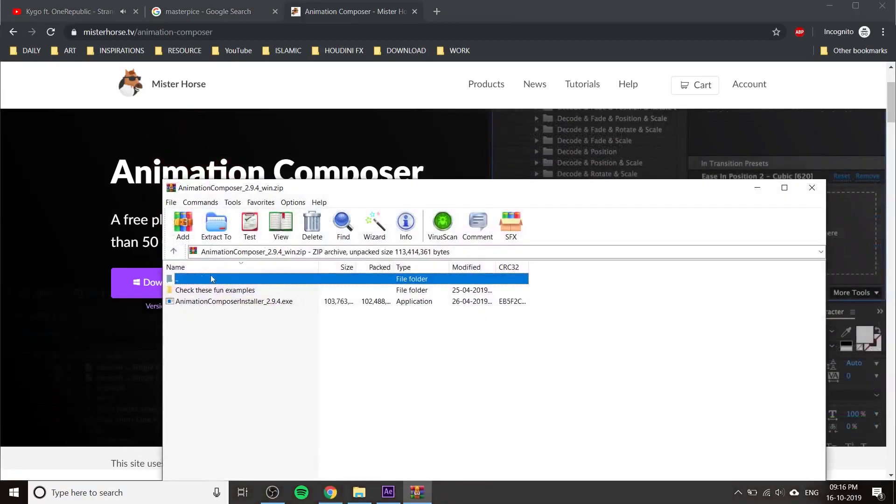
- Inspect AnimationComposerInstaller_2.9.4.exe in the archive, then close WinRAR
{"action": "left_click", "coordinate": [208, 304]}
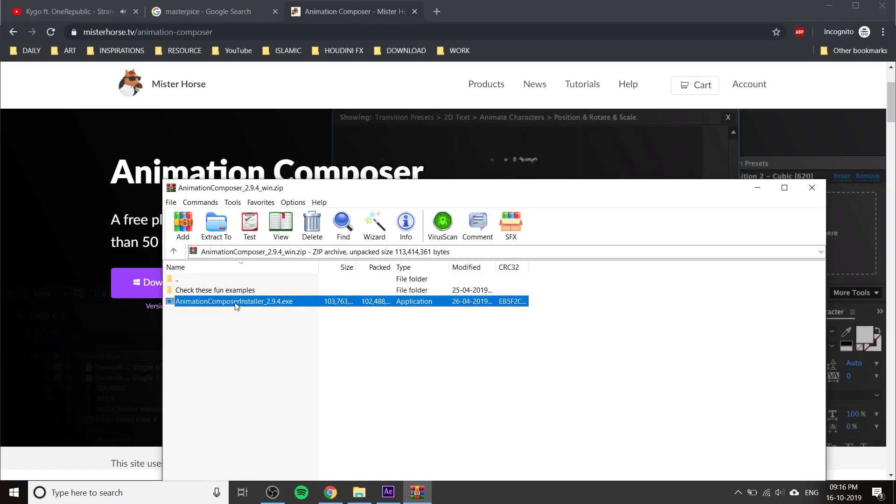
{"action": "right_click", "coordinate": [236, 304]}
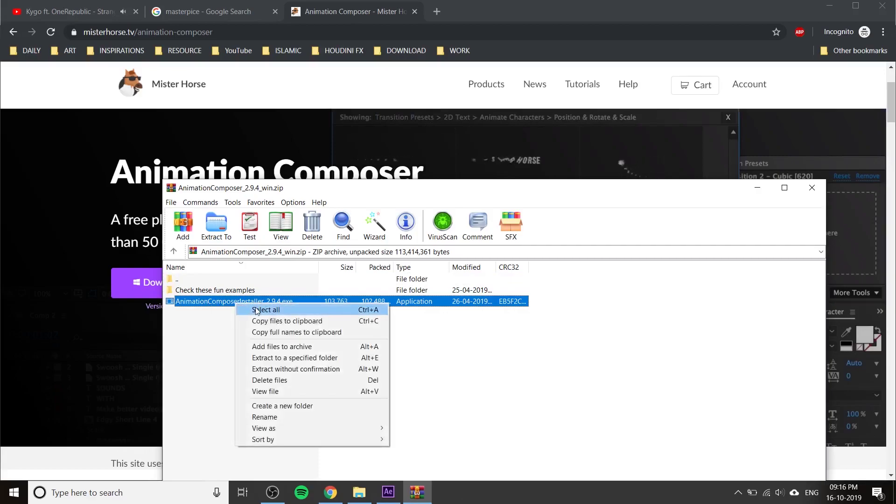
{"action": "left_click", "coordinate": [214, 305]}
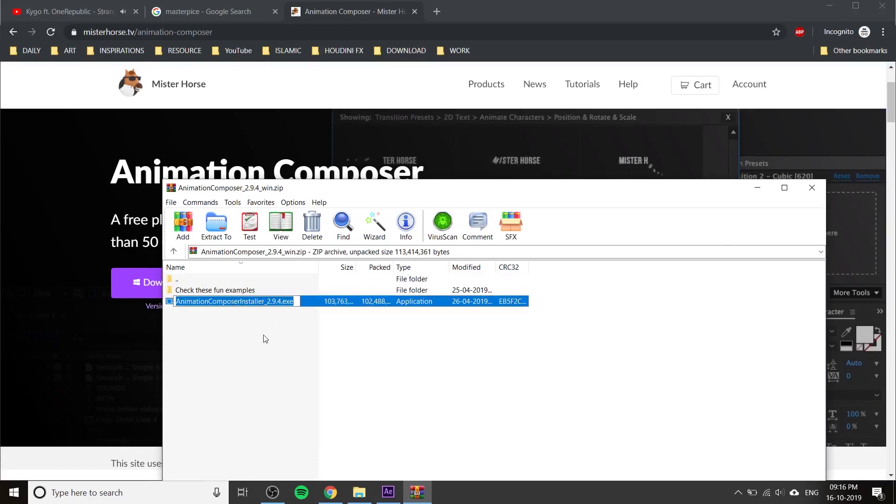
{"action": "left_click", "coordinate": [282, 311]}
{"action": "left_click", "coordinate": [812, 188]}
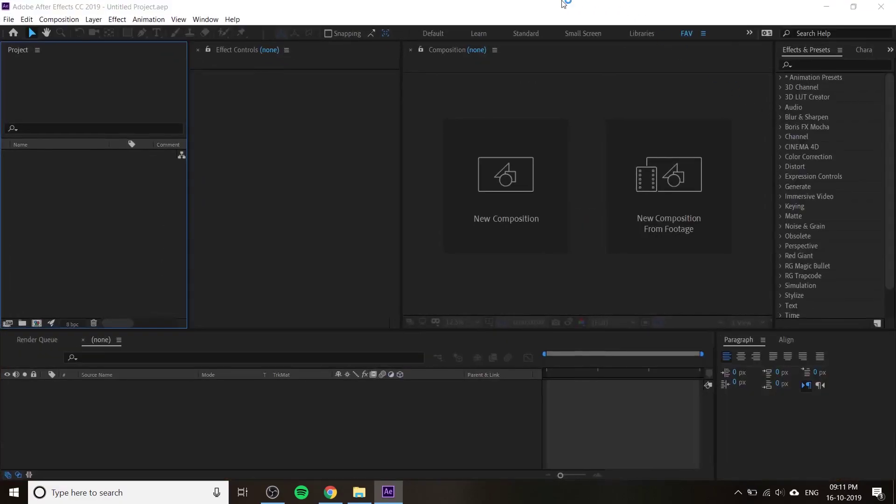
- Close the Home screen, widen the viewer and switch to the Standard workspace layout
{"action": "left_click", "coordinate": [591, 151]}
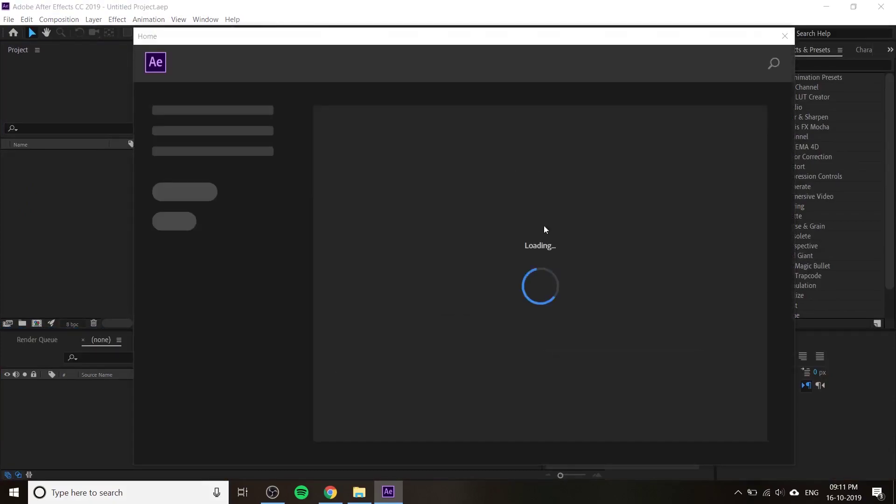
{"action": "left_click", "coordinate": [785, 42]}
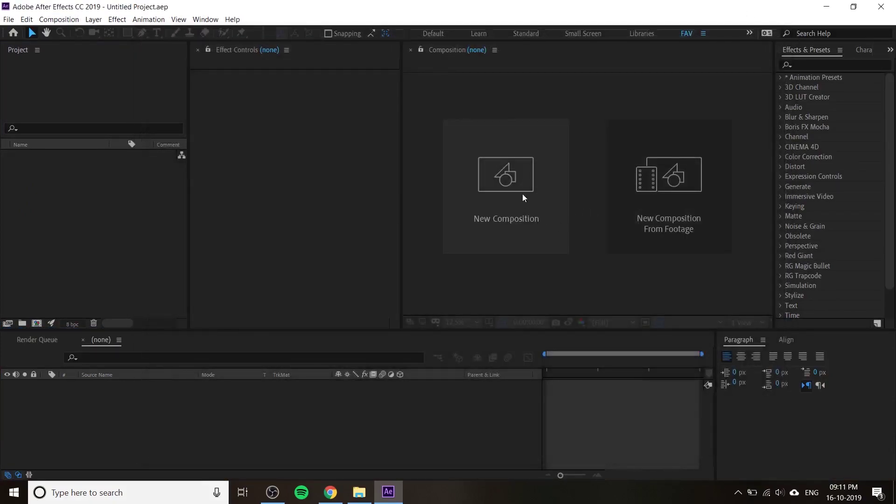
{"action": "left_click_drag", "start_coordinate": [401, 133], "coordinate": [291, 240]}
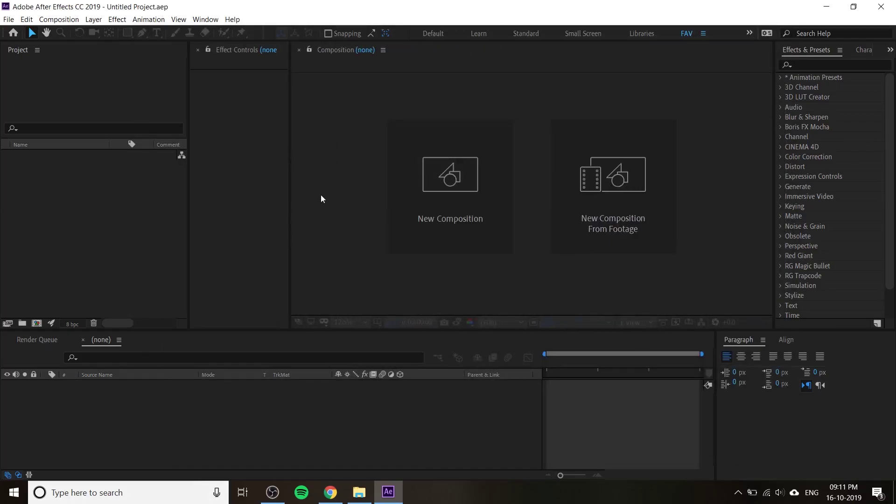
{"action": "left_click", "coordinate": [205, 19]}
{"action": "mouse_move", "coordinate": [269, 25]}
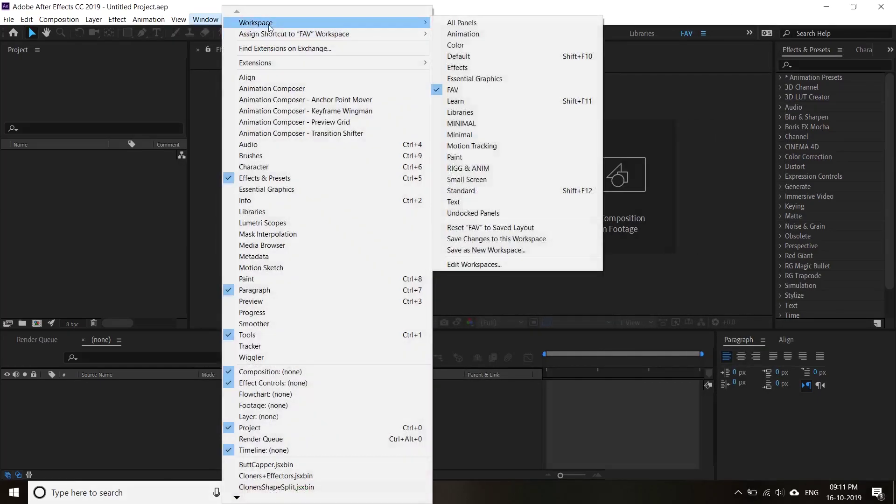
{"action": "left_click", "coordinate": [462, 191]}
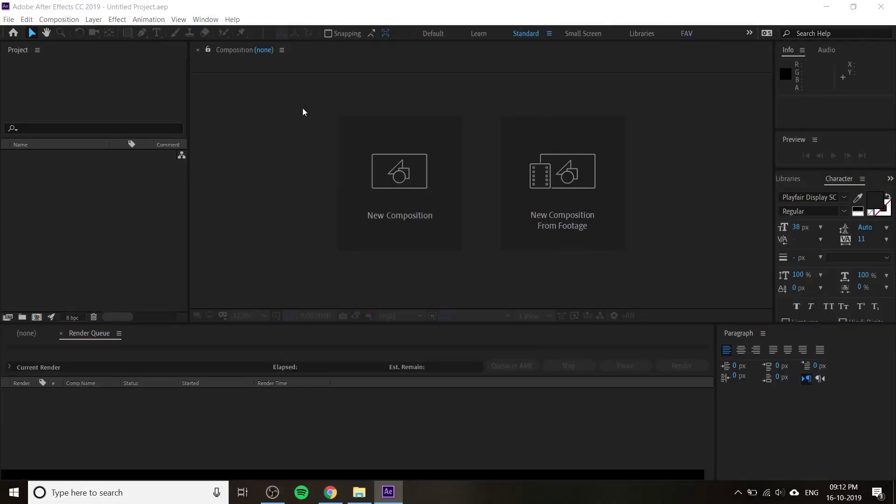
- Bring up the Composition menu to start a new composition
{"action": "left_click", "coordinate": [87, 238]}
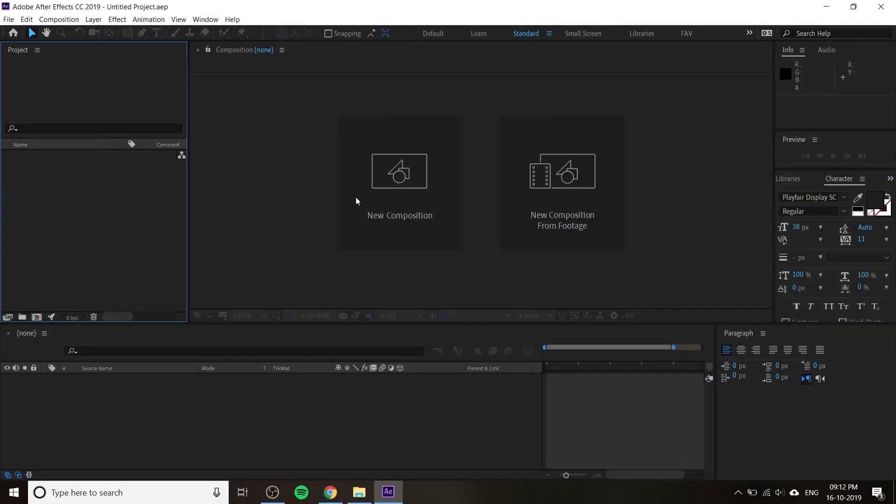
{"action": "left_click", "coordinate": [418, 278]}
{"action": "left_click", "coordinate": [72, 23]}
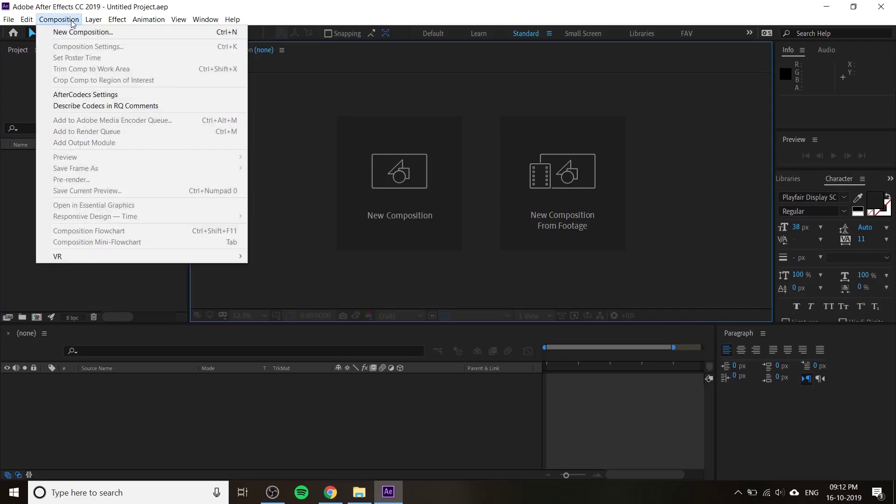
- Start a new composition named LOGO Motion using the HDTV 1080 29.97 preset
{"action": "left_click", "coordinate": [97, 35]}
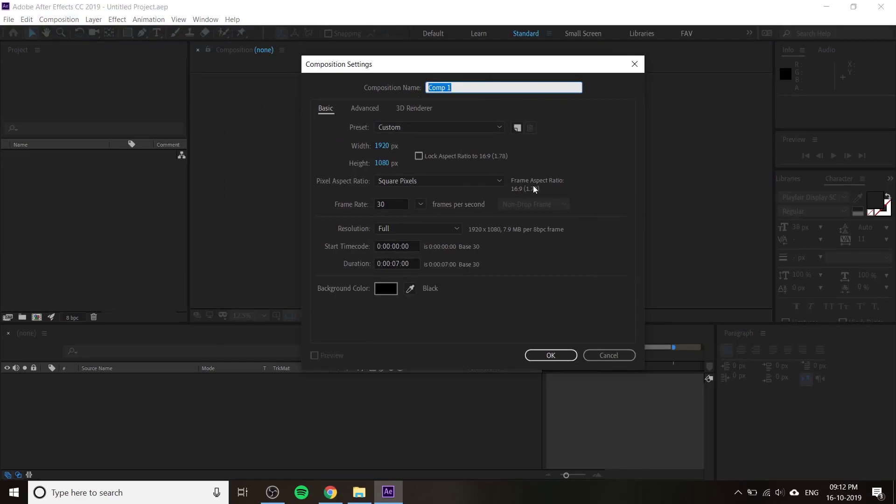
{"action": "type", "text": "LOGO Motion"}
{"action": "left_click_drag", "start_coordinate": [483, 87], "coordinate": [403, 99]}
{"action": "left_click", "coordinate": [380, 127]}
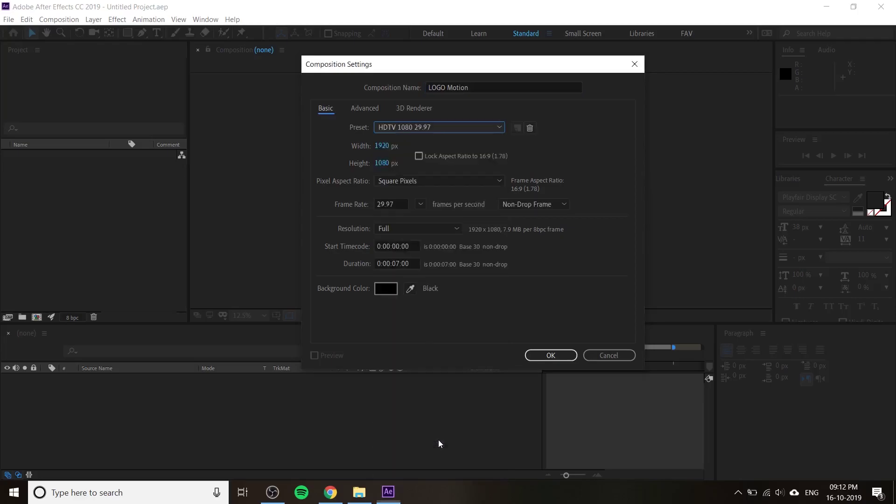
{"action": "left_click", "coordinate": [438, 440]}
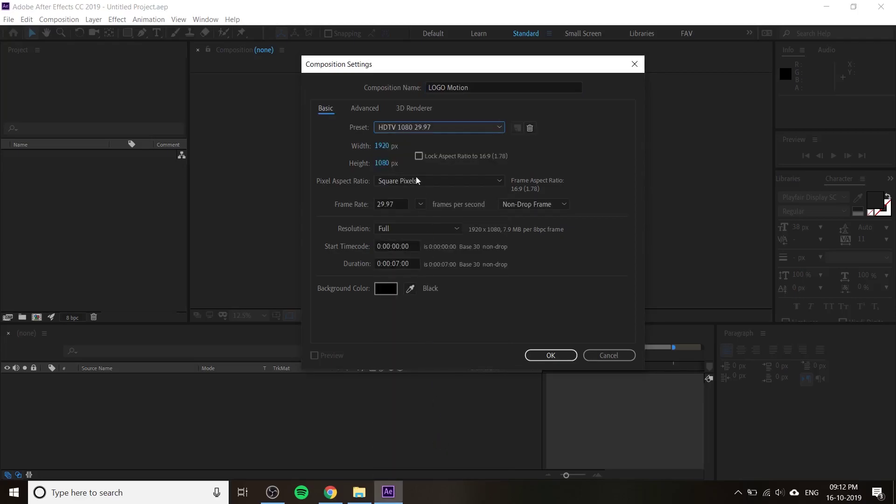
- Set width 1920 px, frame rate 30 fps and duration 0:00:05:00, then create the composition
{"action": "left_click", "coordinate": [382, 146]}
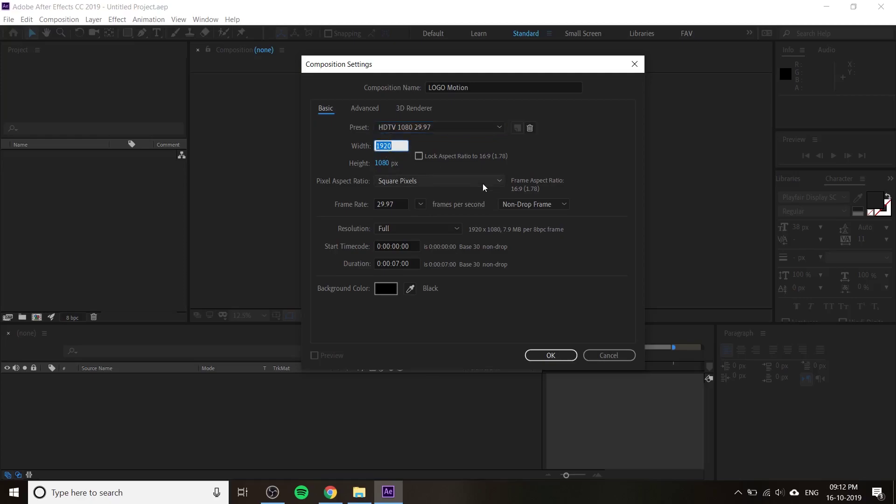
{"action": "left_click", "coordinate": [606, 139]}
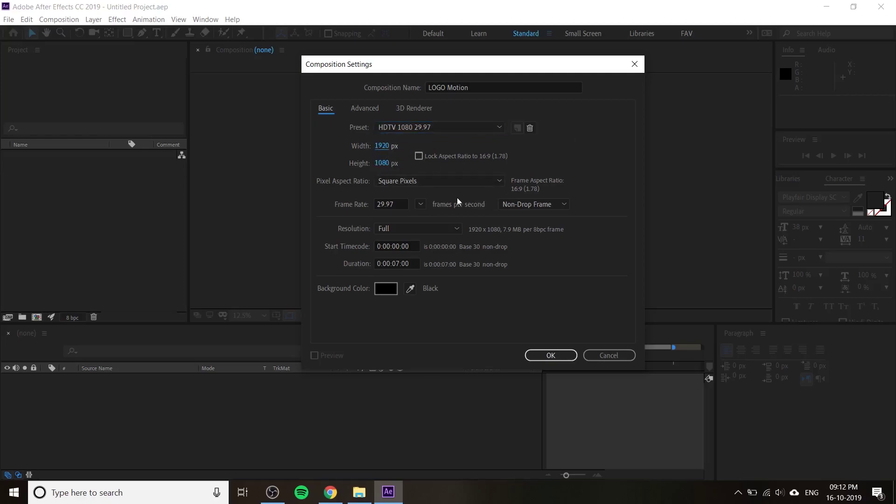
{"action": "left_click", "coordinate": [421, 204]}
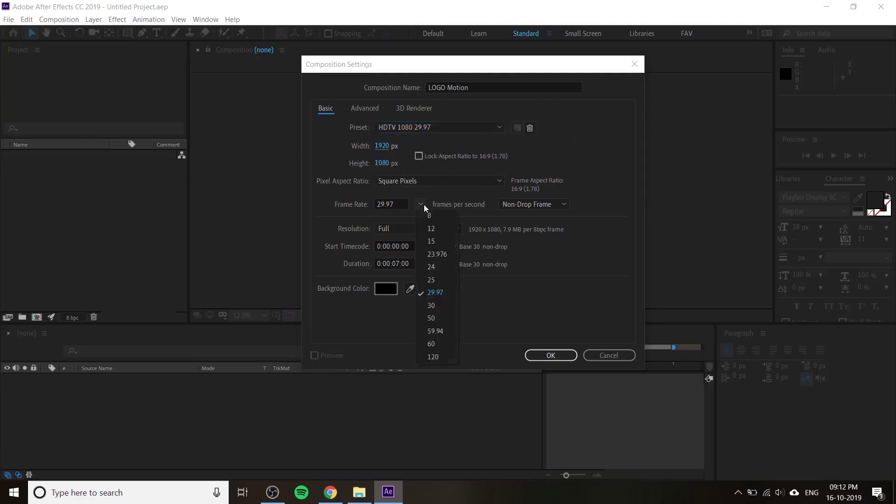
{"action": "left_click", "coordinate": [442, 308]}
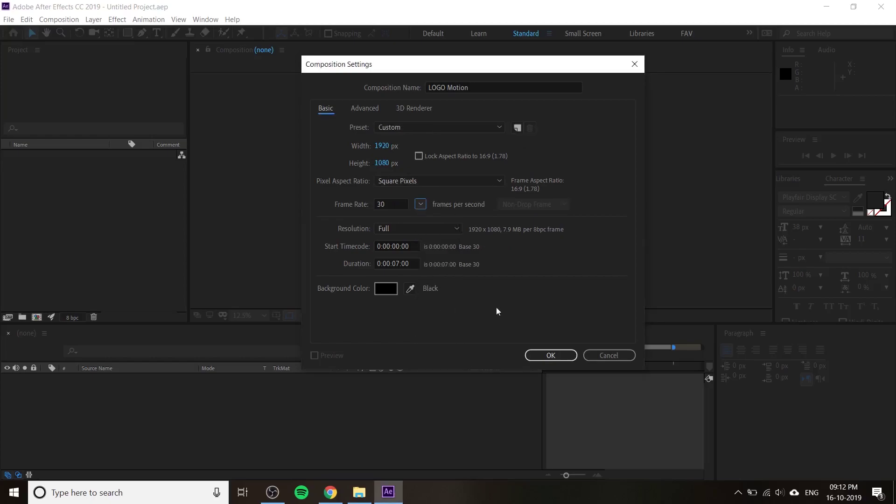
{"action": "left_click", "coordinate": [396, 263]}
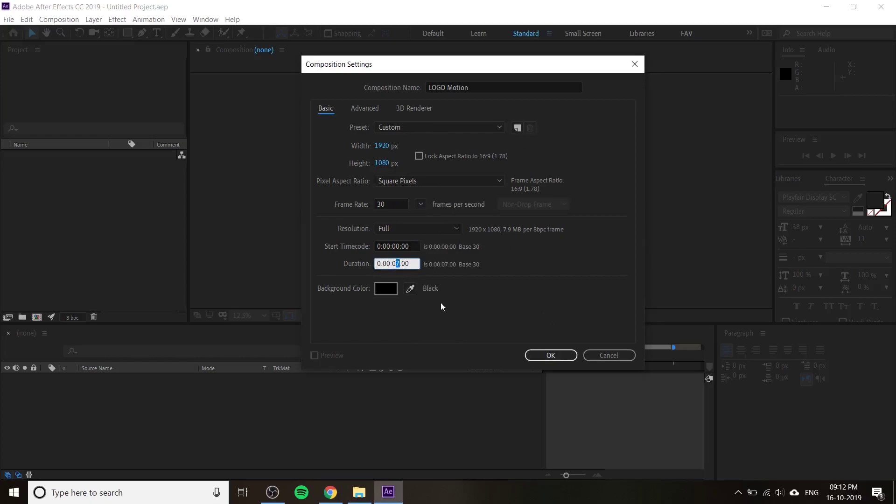
{"action": "type", "text": "5"}
{"action": "left_click", "coordinate": [465, 293]}
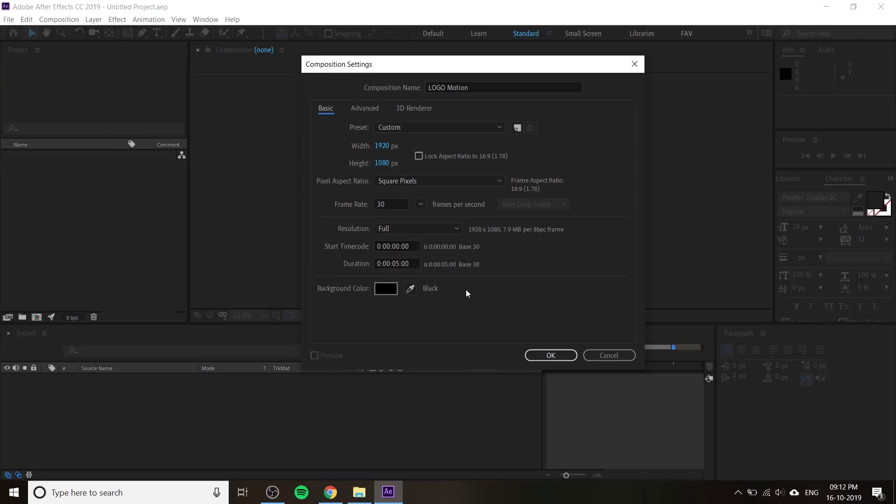
{"action": "left_click", "coordinate": [552, 356]}
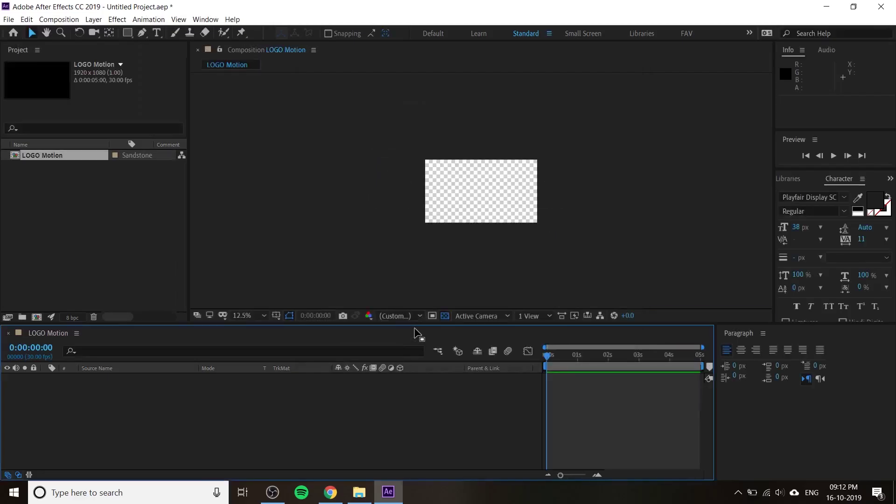
- Fit the whole composition in the viewer and turn off the transparency grid
{"action": "scroll", "coordinate": [521, 206], "scroll_direction": "up", "scroll_amount": 3}
{"action": "scroll", "coordinate": [525, 212], "scroll_direction": "down", "scroll_amount": 2}
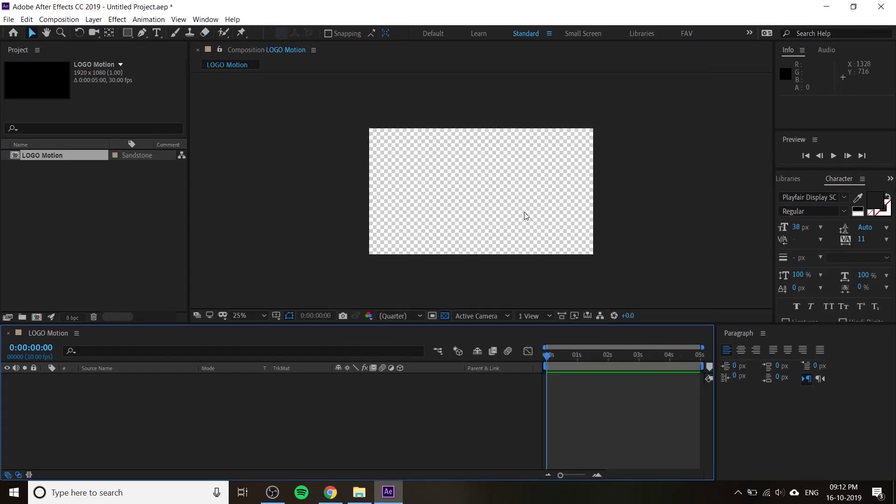
{"action": "left_click_drag", "start_coordinate": [525, 212], "coordinate": [515, 202]}
{"action": "left_click_drag", "start_coordinate": [491, 323], "coordinate": [489, 343]}
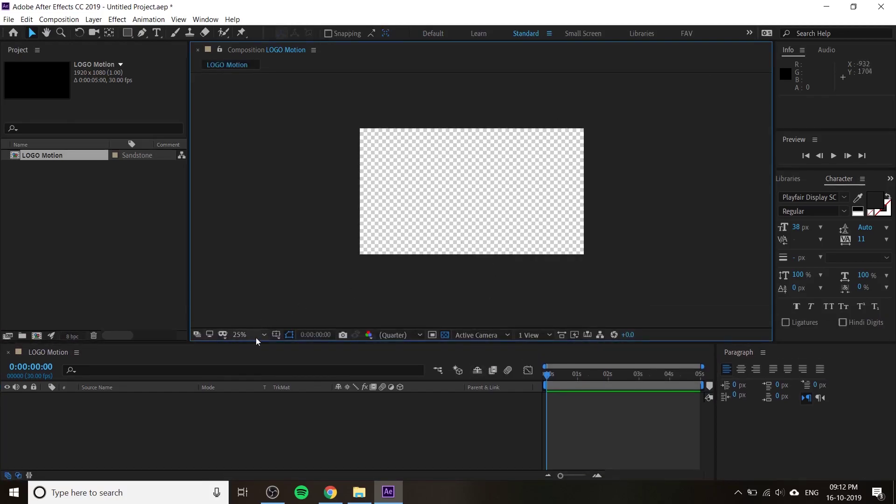
{"action": "left_click", "coordinate": [256, 337]}
{"action": "left_click", "coordinate": [273, 139]}
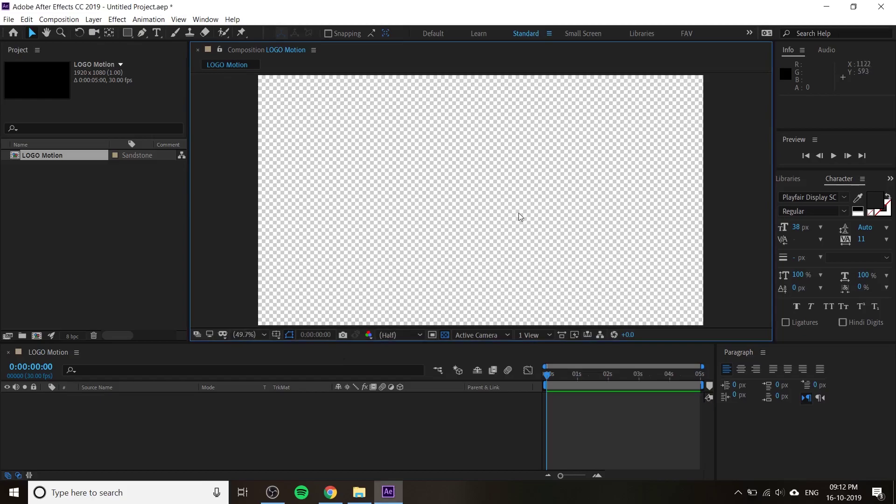
{"action": "left_click", "coordinate": [446, 336]}
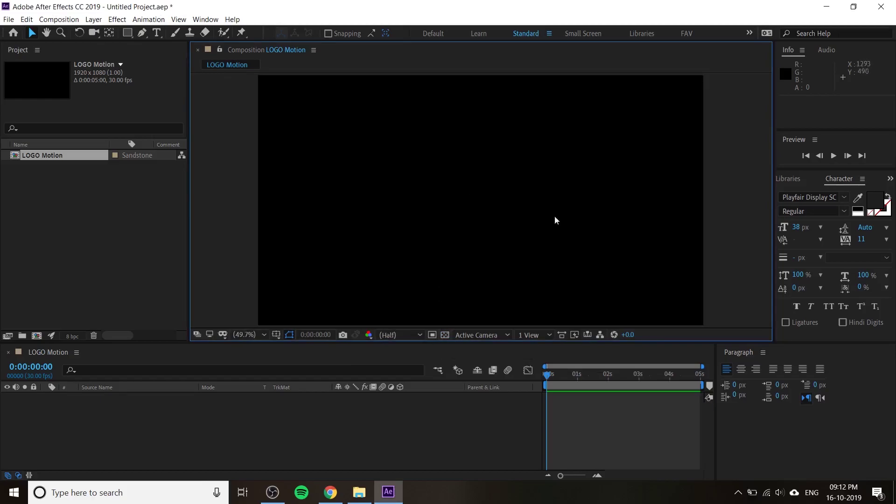
{"action": "left_click", "coordinate": [446, 336]}
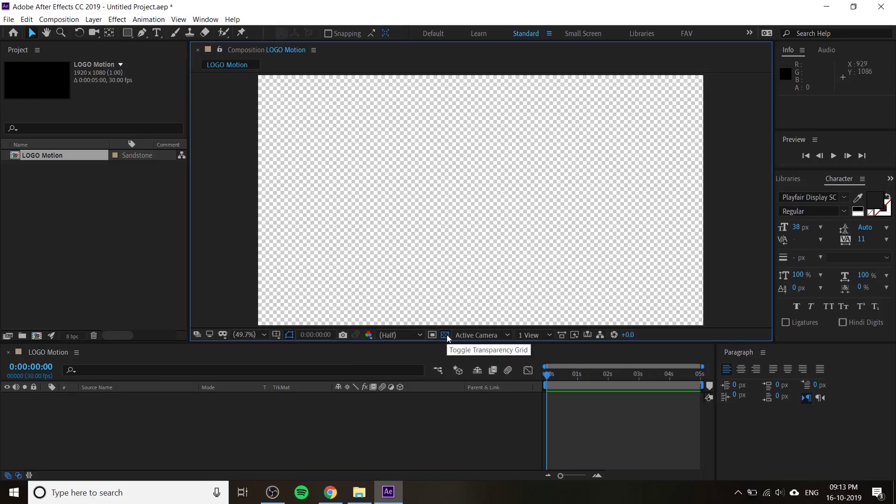
{"action": "left_click", "coordinate": [445, 335]}
{"action": "left_click", "coordinate": [450, 446]}
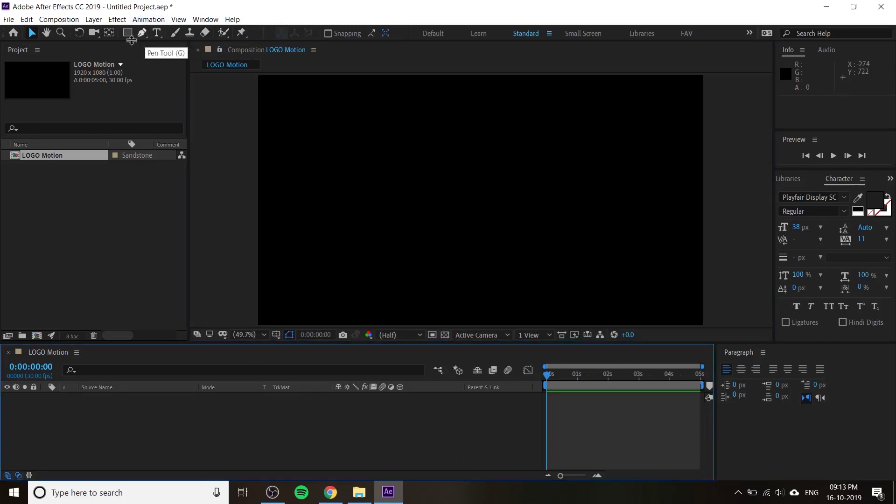
- Add a text layer reading 'MASTERPIES' near the canvas centre
{"action": "left_click", "coordinate": [156, 35]}
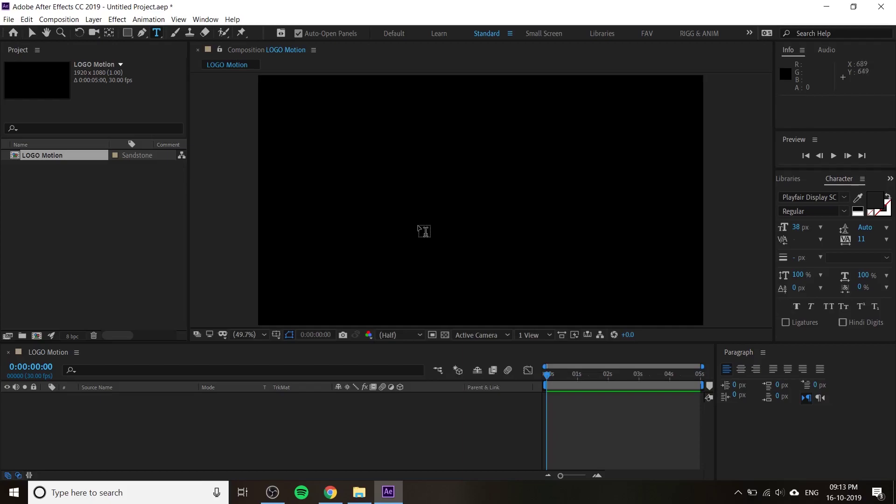
{"action": "left_click", "coordinate": [415, 229]}
{"action": "type", "text": "MA"}
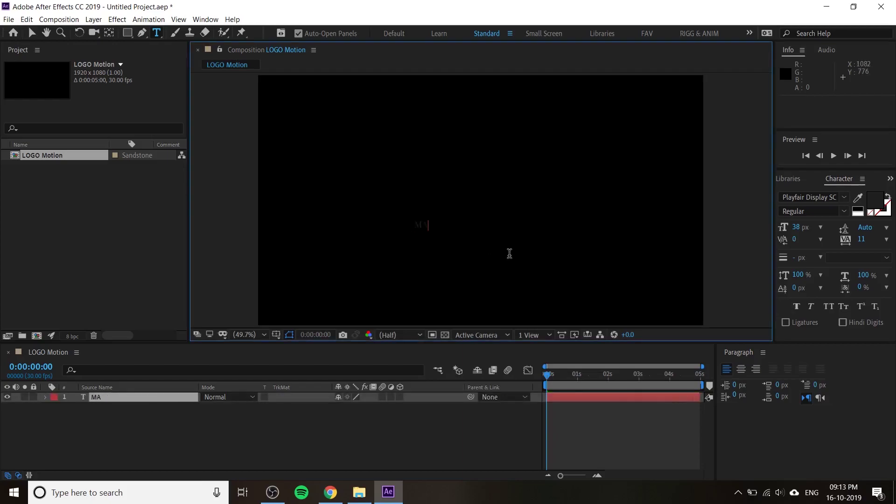
{"action": "type", "text": "STERPIES"}
{"action": "key", "text": "Escape"}
{"action": "key", "text": "v"}
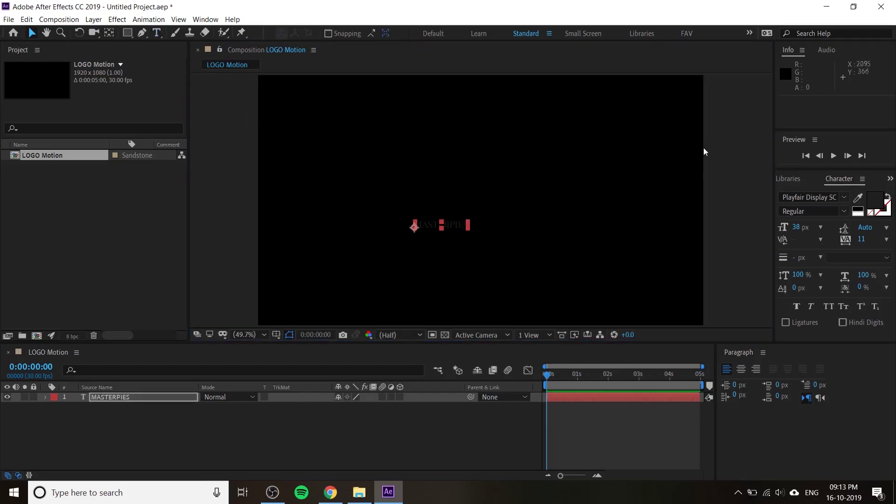
{"action": "left_click", "coordinate": [206, 19]}
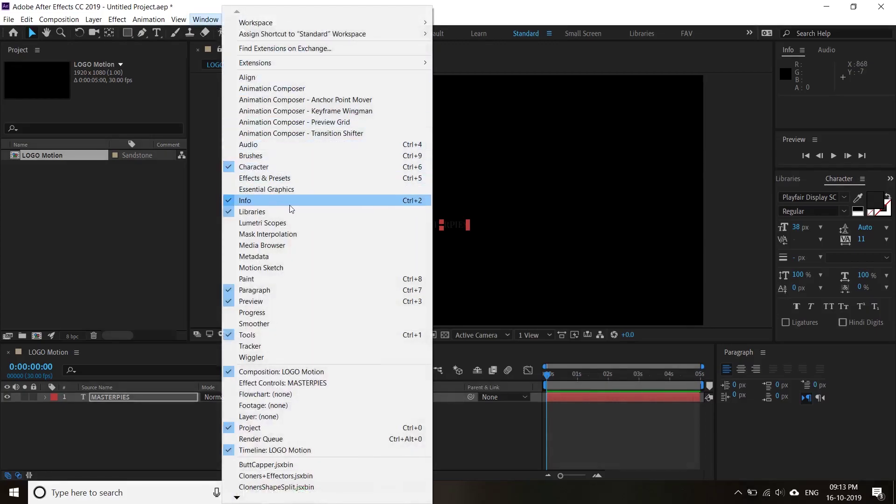
- Show the Character panel in a wider side column and open the text Fill Color picker
{"action": "left_click", "coordinate": [256, 169]}
{"action": "left_click", "coordinate": [206, 19]}
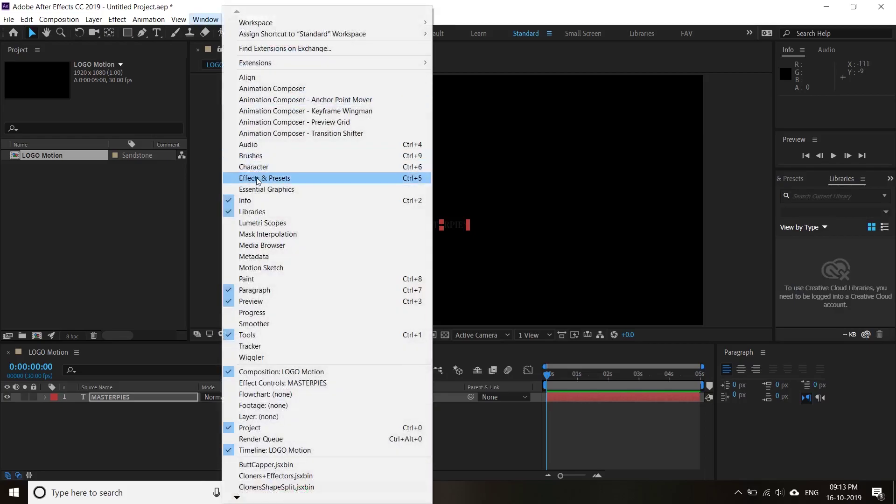
{"action": "left_click", "coordinate": [256, 167]}
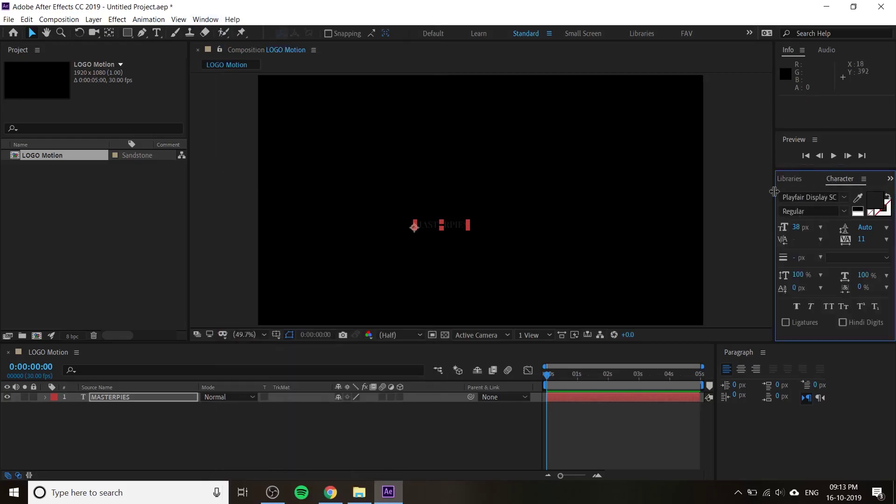
{"action": "left_click_drag", "start_coordinate": [776, 195], "coordinate": [697, 202]}
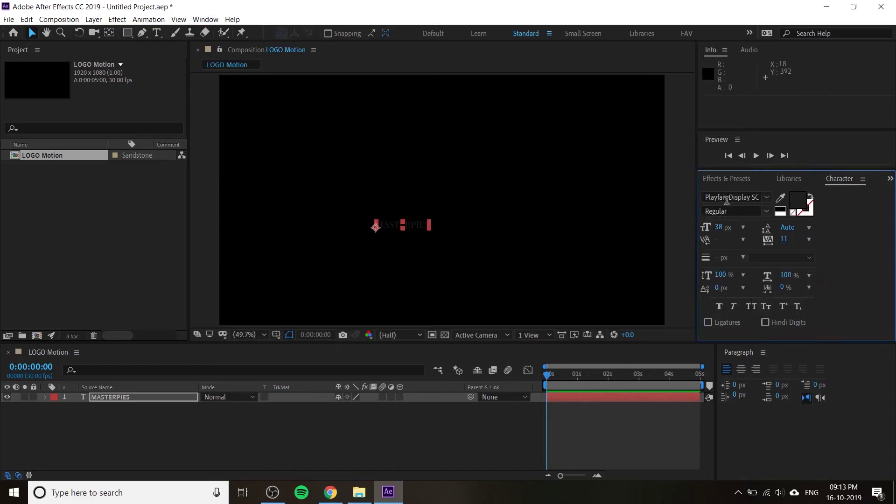
{"action": "left_click", "coordinate": [800, 201]}
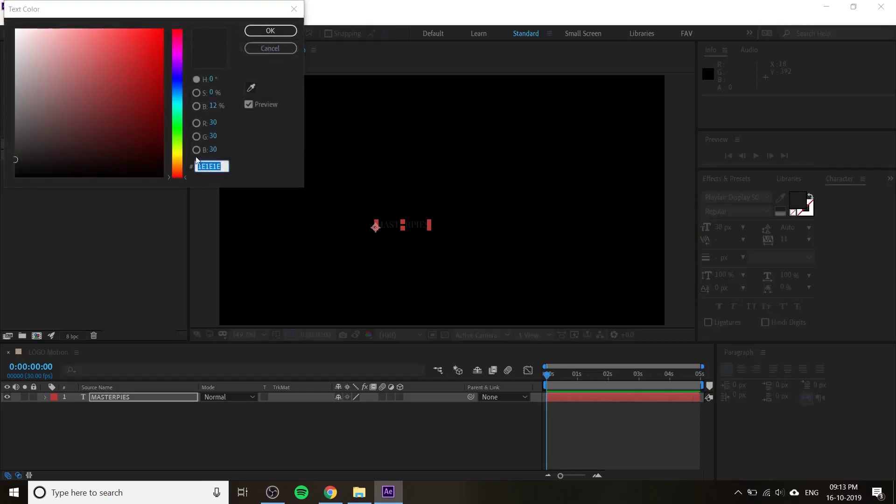
- Make MASTERPIES white FFFFFF, Nexa Bold at 122 px, with centred paragraph alignment
{"action": "left_click_drag", "start_coordinate": [43, 27], "coordinate": [16, 29]}
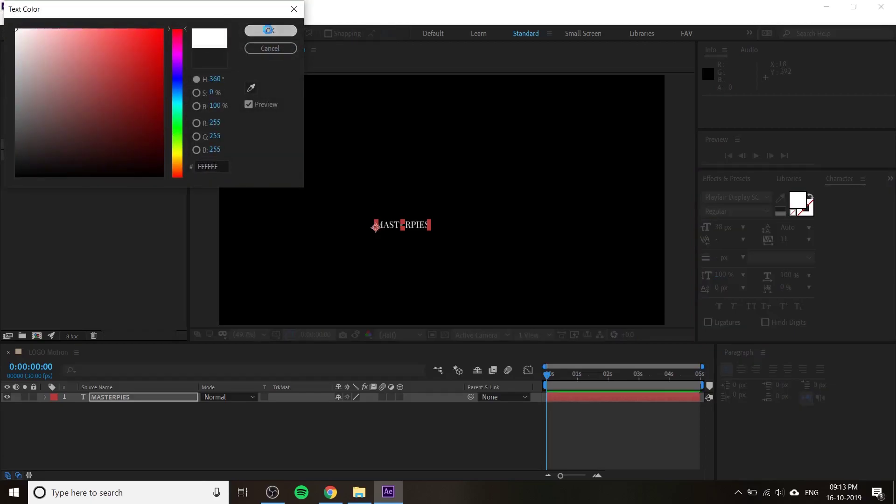
{"action": "left_click", "coordinate": [270, 30]}
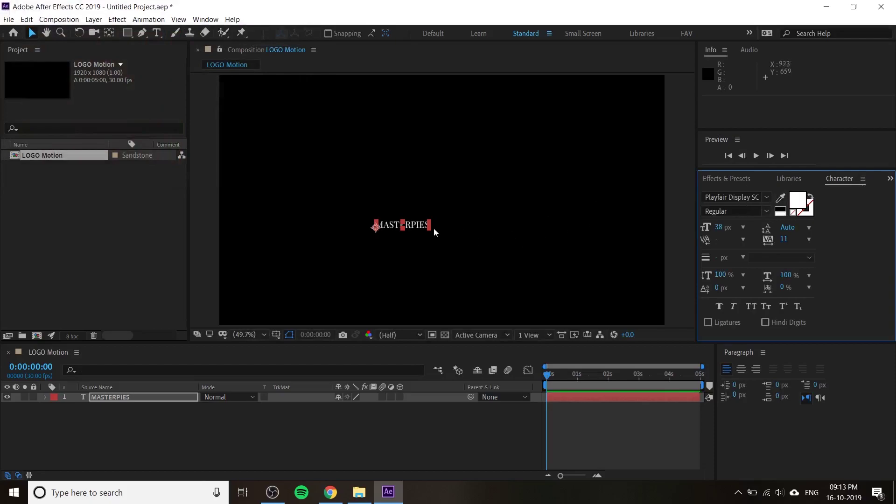
{"action": "left_click", "coordinate": [748, 196]}
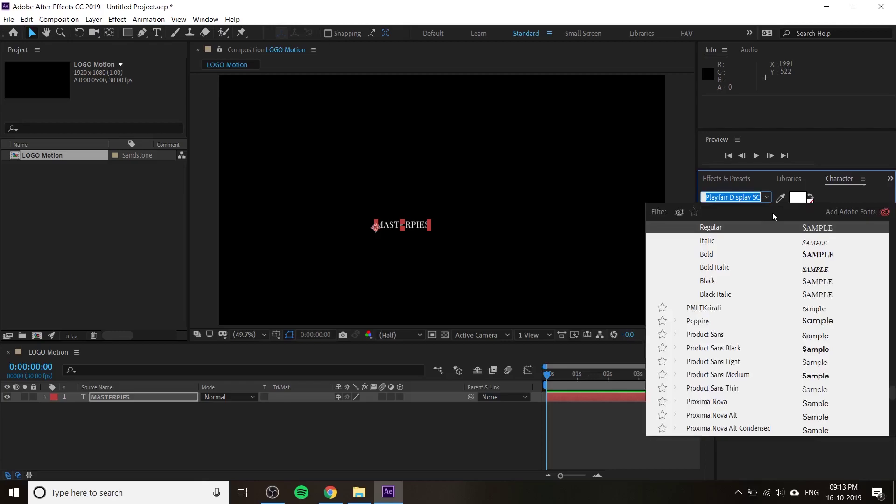
{"action": "type", "text": "next"}
{"action": "key", "text": "BackSpace"}
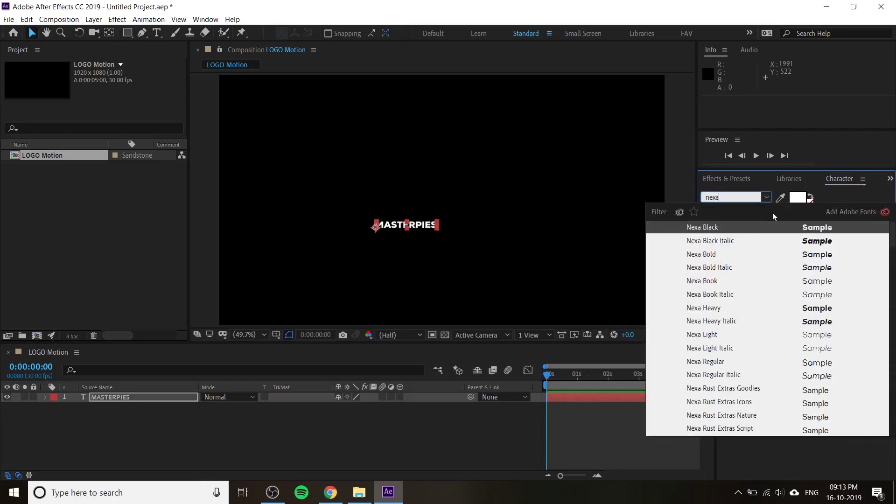
{"action": "left_click", "coordinate": [710, 255]}
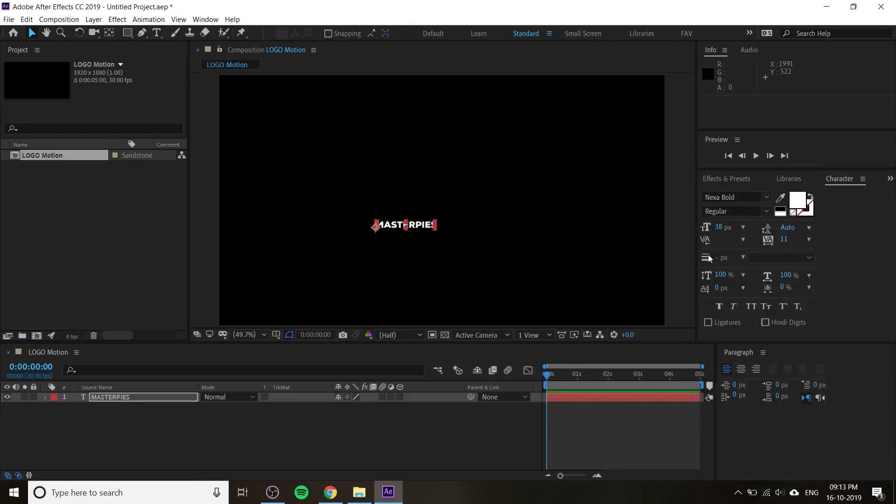
{"action": "left_click_drag", "start_coordinate": [719, 228], "coordinate": [747, 228]}
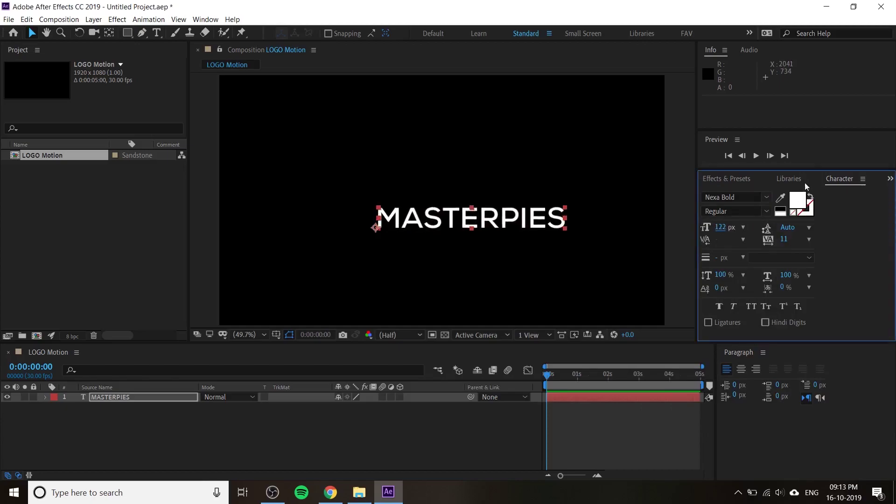
{"action": "left_click", "coordinate": [741, 368]}
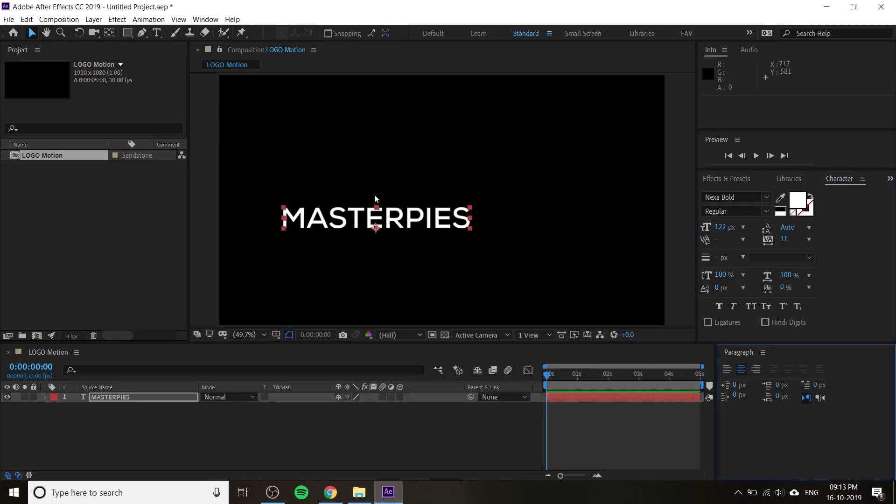
- Centre the text layer horizontally and vertically in the composition using the Align panel
{"action": "left_click", "coordinate": [205, 19]}
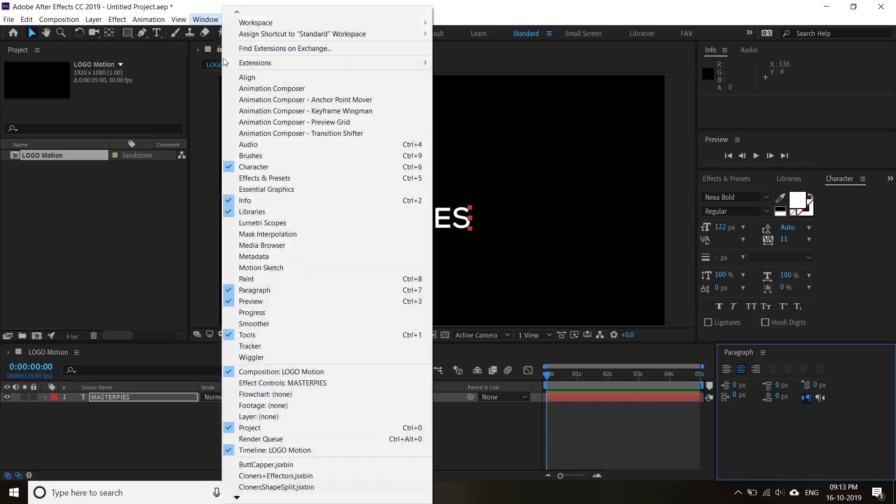
{"action": "left_click", "coordinate": [256, 77]}
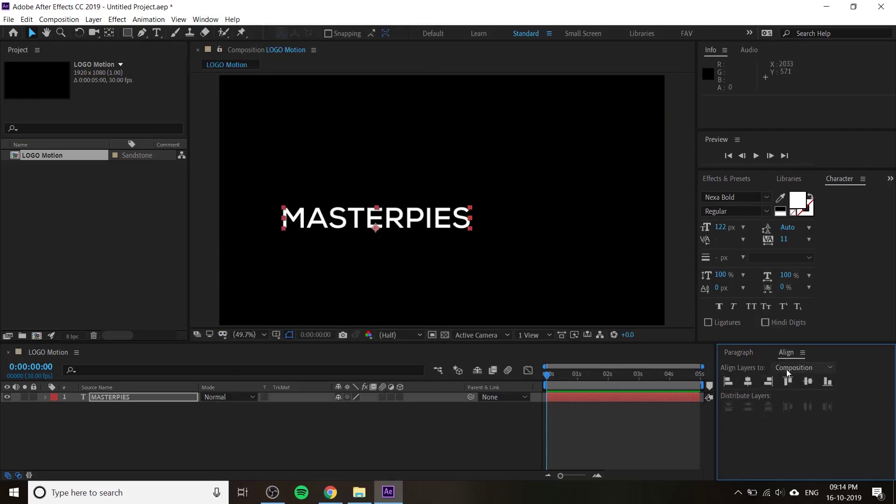
{"action": "left_click", "coordinate": [747, 382]}
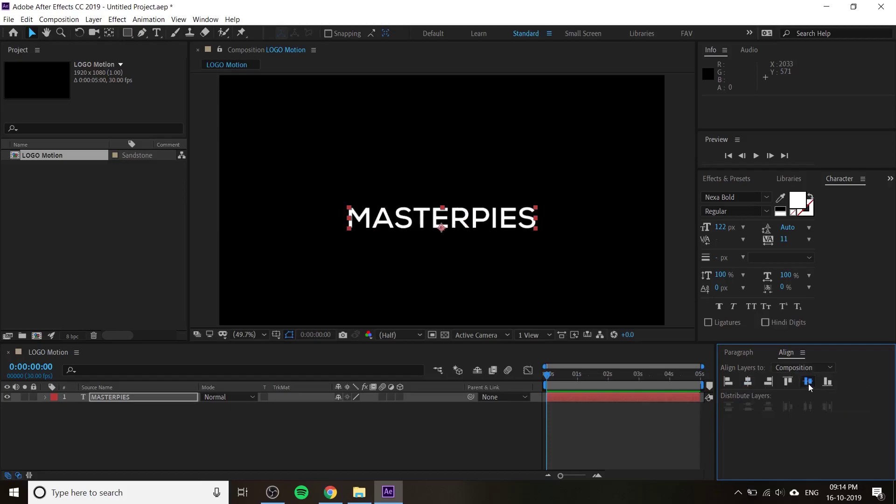
{"action": "left_click", "coordinate": [808, 382]}
{"action": "left_click", "coordinate": [499, 248]}
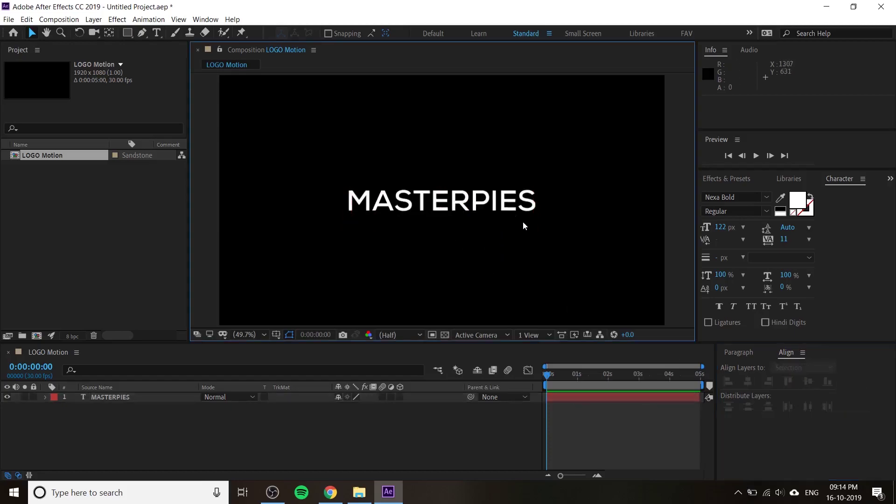
{"action": "left_click", "coordinate": [523, 222]}
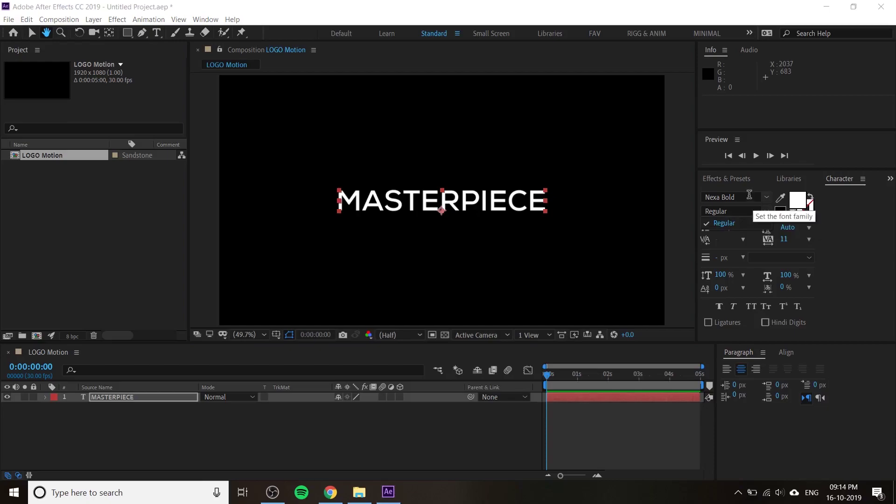
- Switch MASTERPIECE to Nexa Heavy and draw a rectangle around the title
{"action": "left_click", "coordinate": [749, 197]}
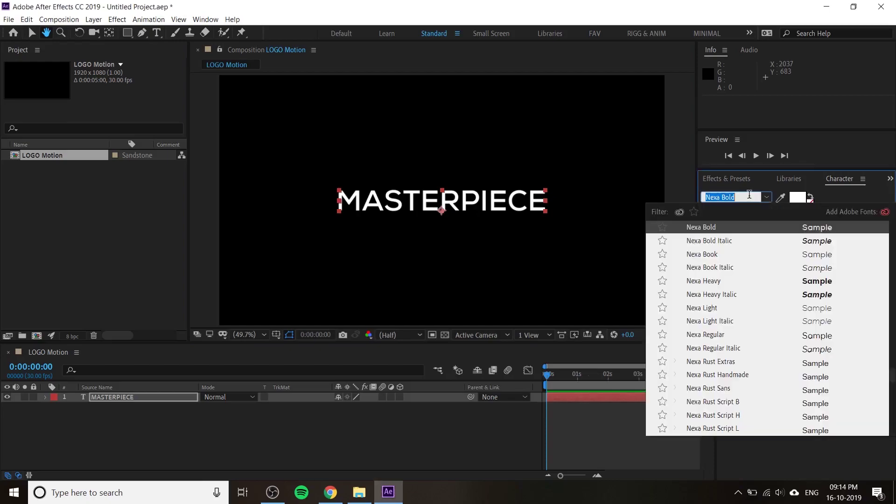
{"action": "left_click", "coordinate": [713, 282]}
{"action": "left_click", "coordinate": [464, 245]}
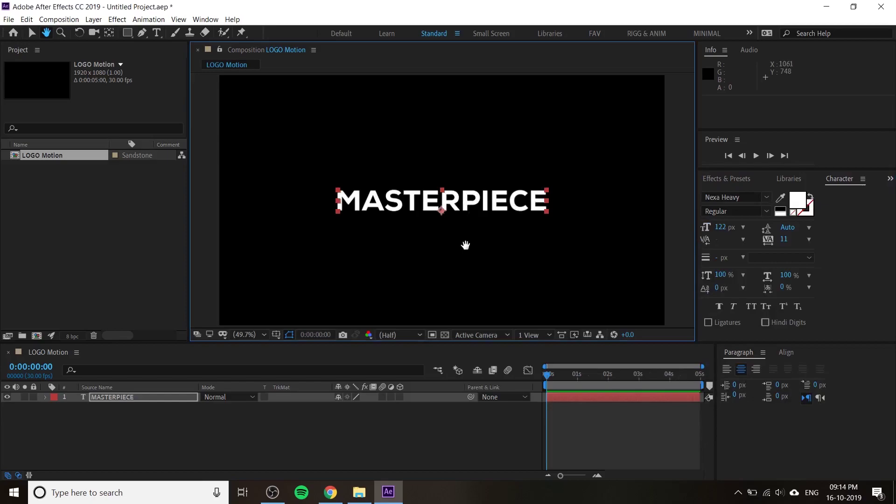
{"action": "key", "text": "v"}
{"action": "left_click", "coordinate": [512, 266]}
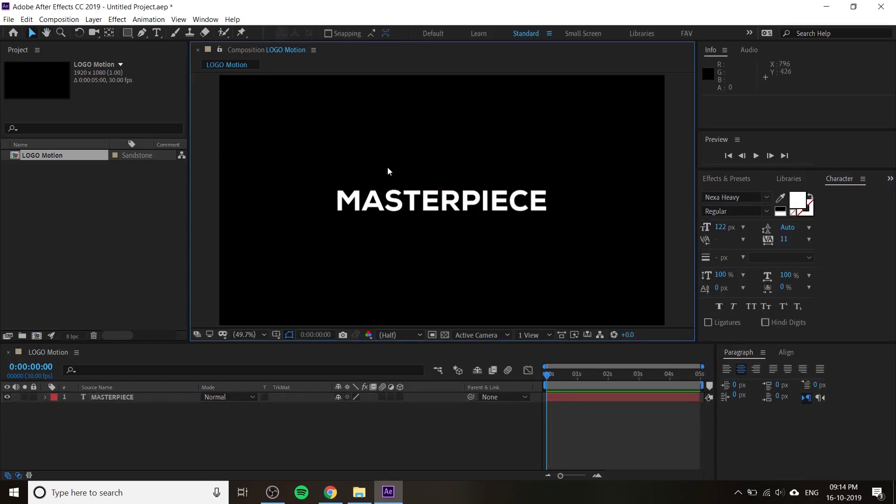
{"action": "mouse_move", "coordinate": [126, 35]}
{"action": "left_mouse_down"}
{"action": "mouse_move", "coordinate": [154, 44]}
{"action": "mouse_move", "coordinate": [184, 36]}
{"action": "left_mouse_up"}
{"action": "left_click_drag", "start_coordinate": [320, 168], "coordinate": [578, 238]}
- Select Shape Layer 1 and remove the rectangle's fill
{"action": "left_click", "coordinate": [33, 32]}
{"action": "left_click", "coordinate": [33, 32]}
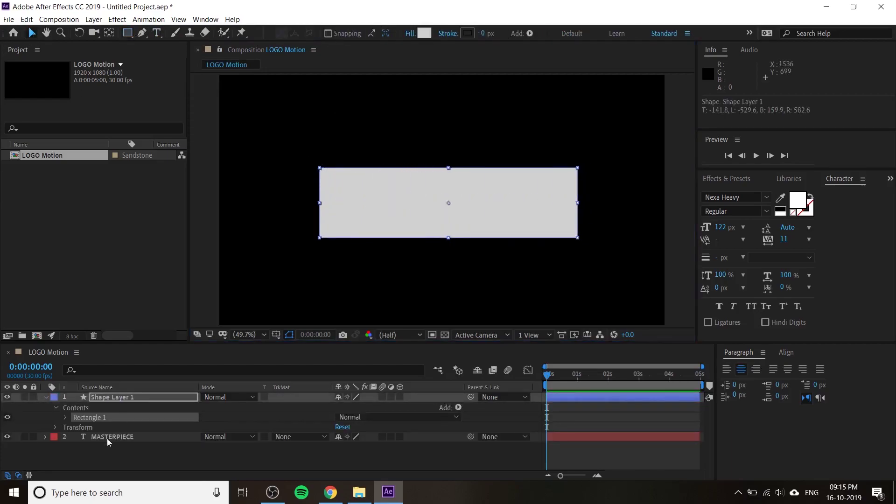
{"action": "left_click", "coordinate": [46, 398]}
{"action": "left_click", "coordinate": [124, 400]}
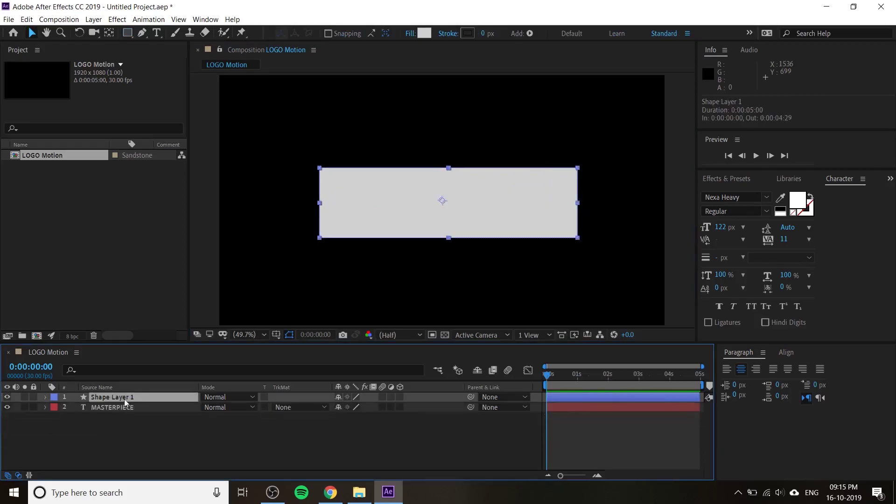
{"action": "left_click", "coordinate": [410, 33]}
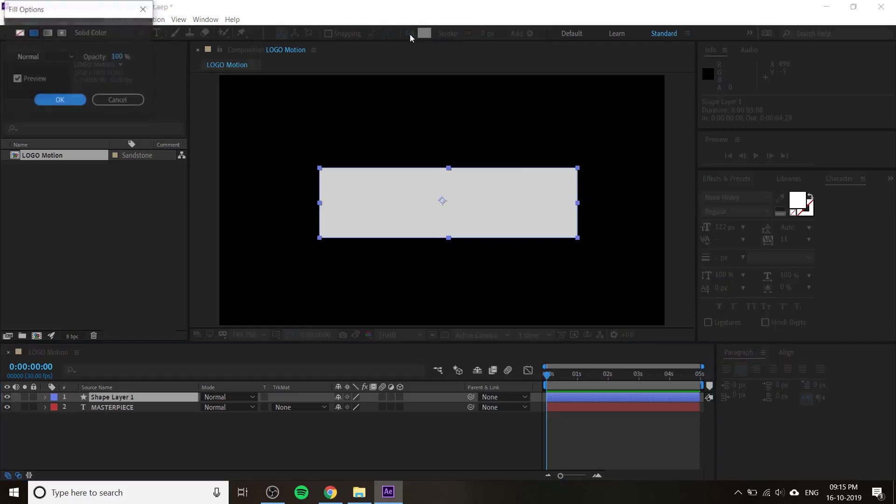
{"action": "left_click", "coordinate": [20, 32]}
{"action": "left_click", "coordinate": [40, 100]}
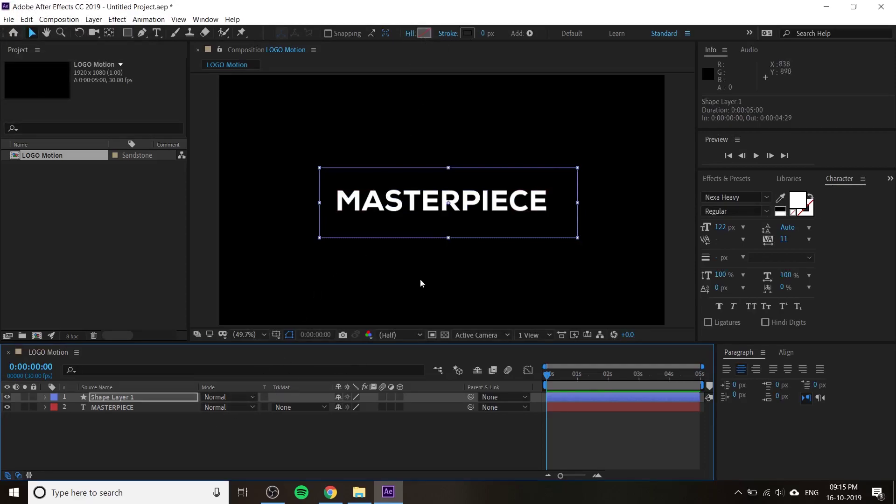
- Give the rectangle a 12 px white (FFFFFF) stroke and nudge it one pixel left
{"action": "left_click_drag", "start_coordinate": [484, 35], "coordinate": [494, 36]}
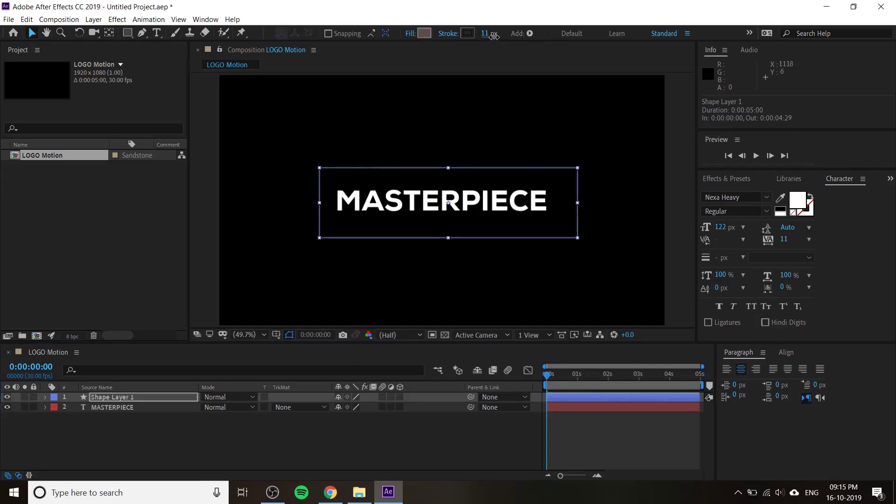
{"action": "left_click", "coordinate": [468, 34]}
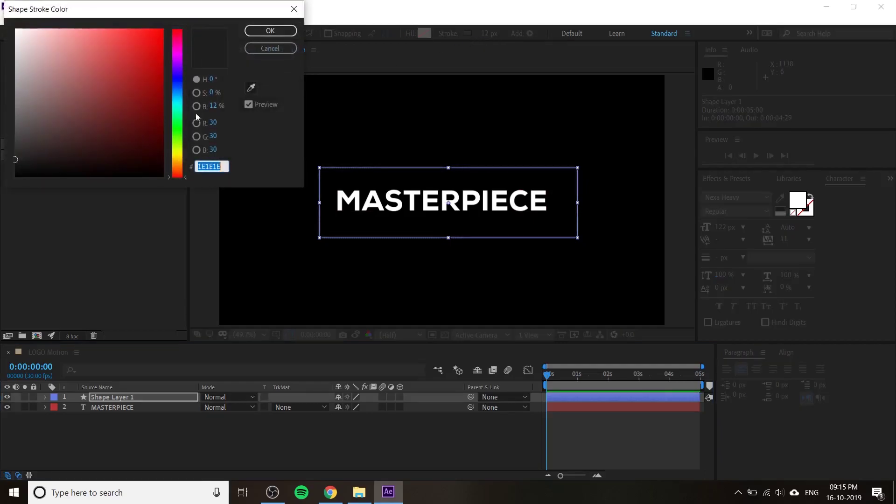
{"action": "left_click", "coordinate": [16, 29]}
{"action": "left_click", "coordinate": [270, 30]}
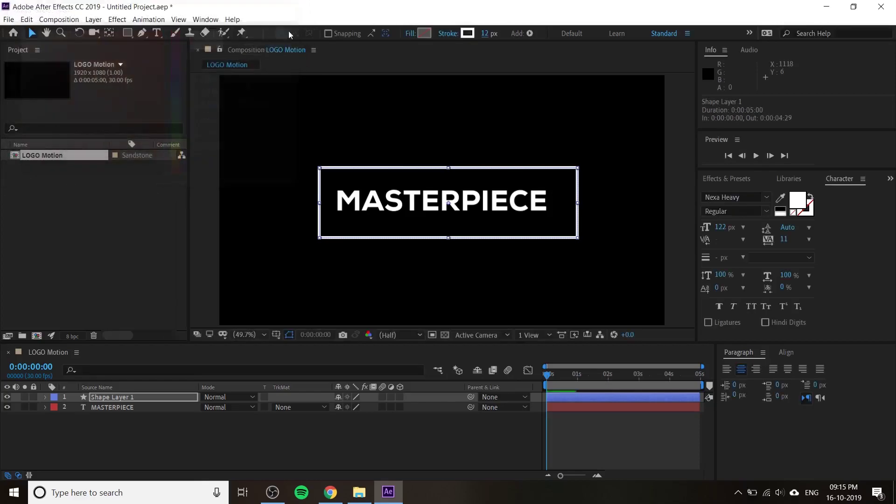
{"action": "left_click", "coordinate": [495, 119]}
{"action": "left_click", "coordinate": [526, 169]}
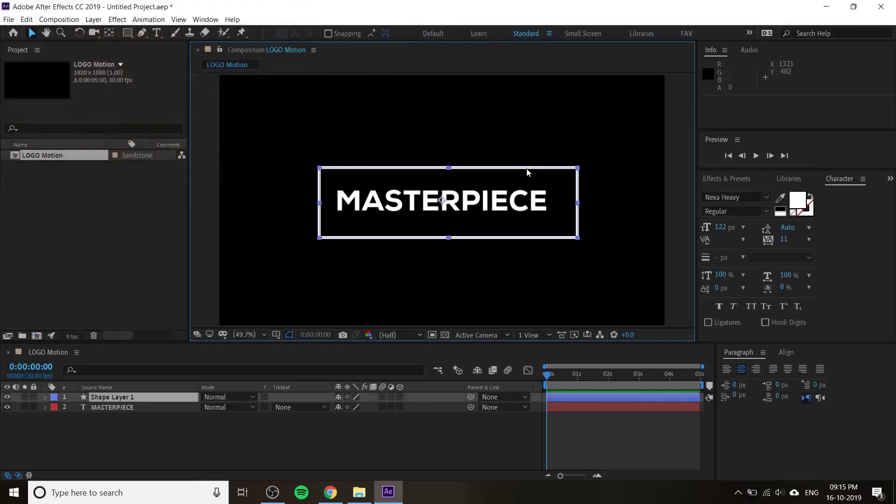
{"action": "left_click", "coordinate": [134, 396]}
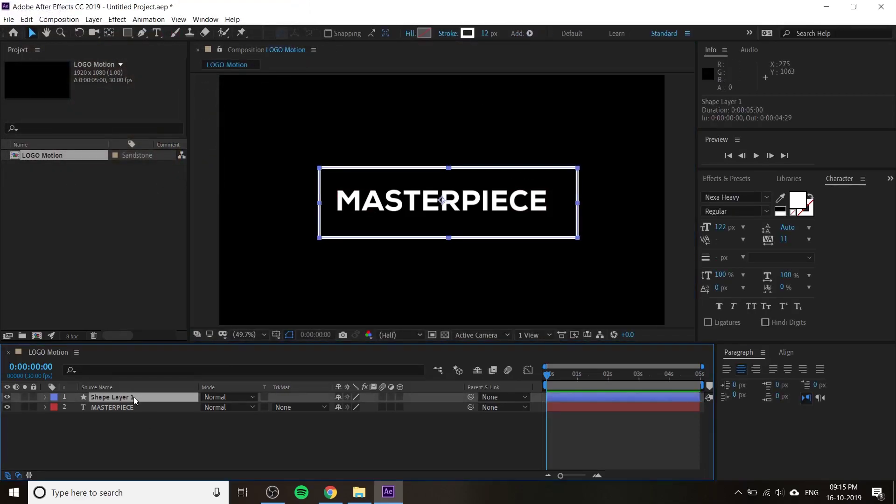
{"action": "key", "text": "Left"}
{"action": "key", "text": "Return"}
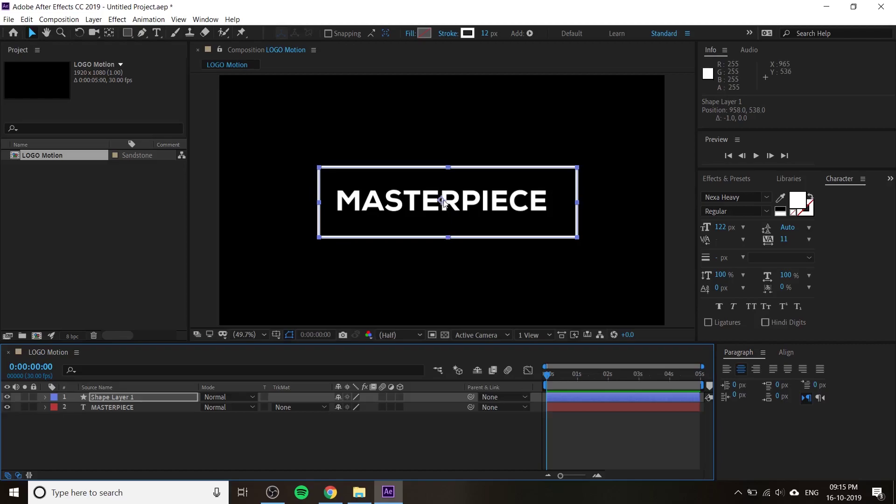
{"action": "left_click", "coordinate": [205, 19]}
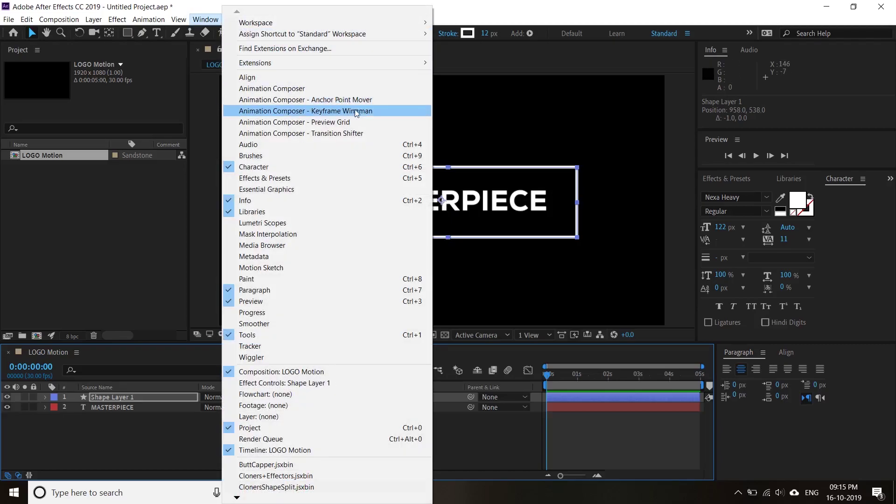
- Centre Shape Layer 1's anchor point with the Animation Composer Anchor Point Mover panel
{"action": "left_click", "coordinate": [343, 99]}
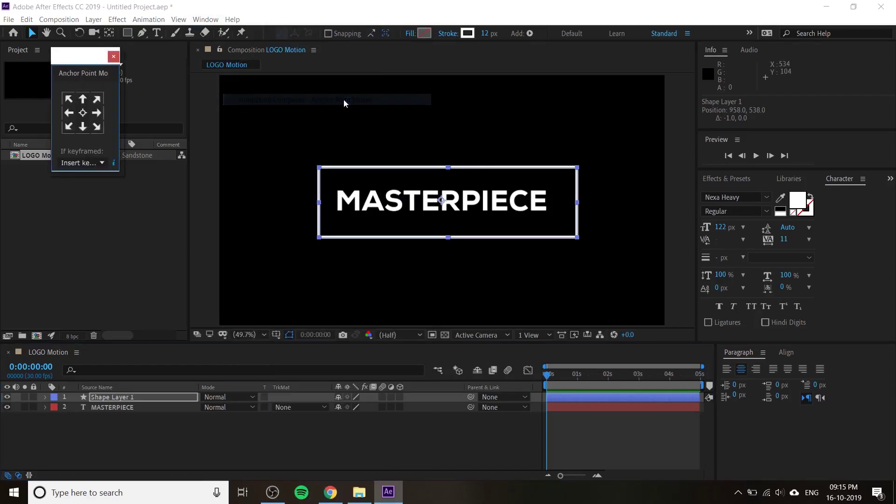
{"action": "left_click_drag", "start_coordinate": [89, 61], "coordinate": [232, 95]}
{"action": "left_click", "coordinate": [226, 149]}
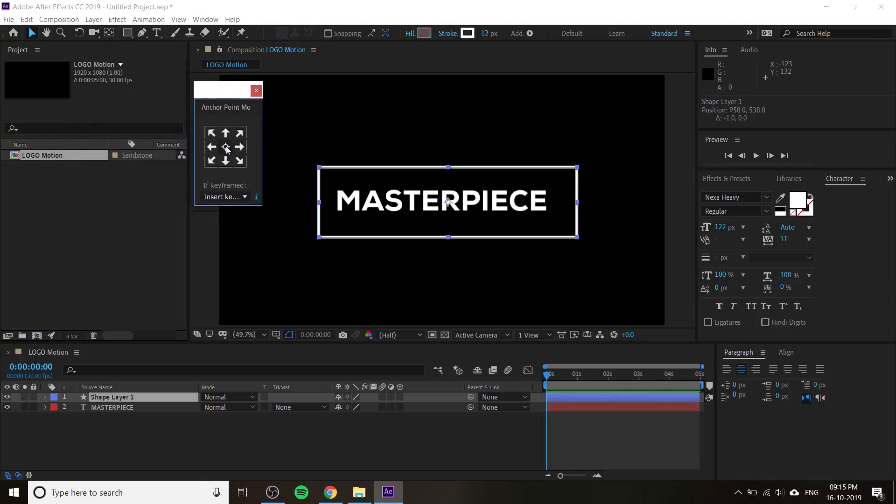
{"action": "left_click_drag", "start_coordinate": [227, 99], "coordinate": [120, 191]}
{"action": "left_click", "coordinate": [222, 186]}
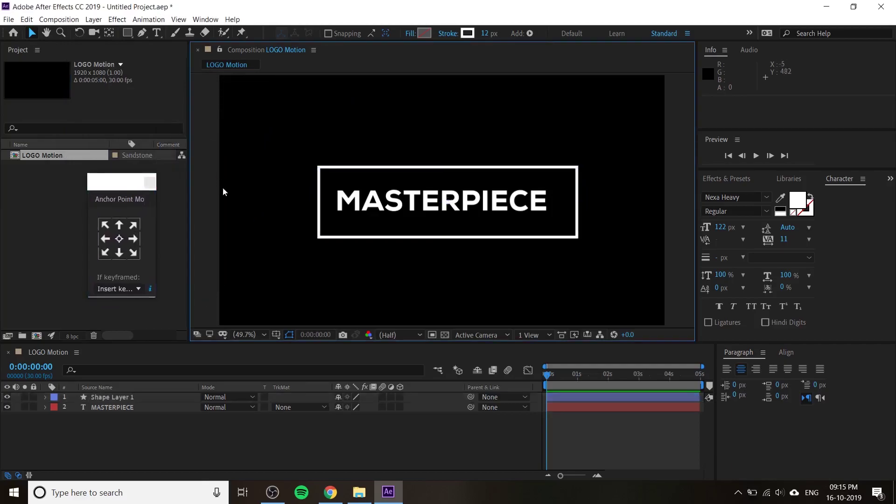
{"action": "left_click", "coordinate": [455, 170]}
{"action": "left_click", "coordinate": [539, 134]}
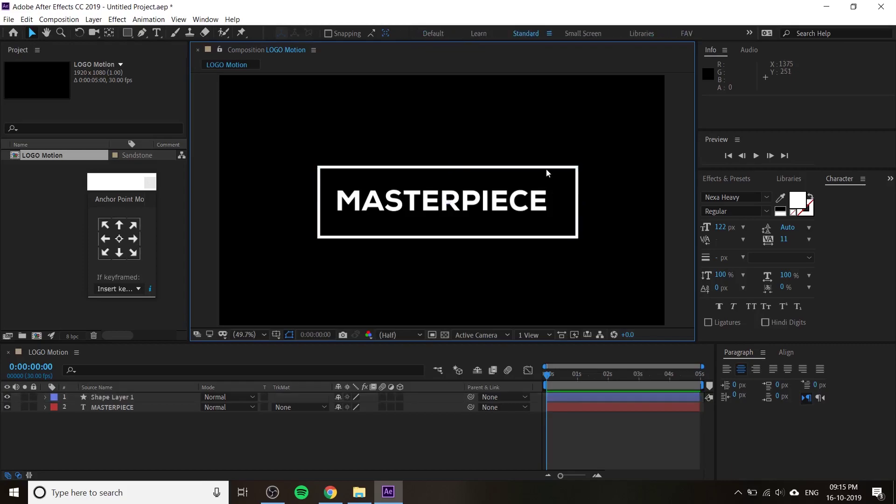
{"action": "left_click", "coordinate": [147, 405]}
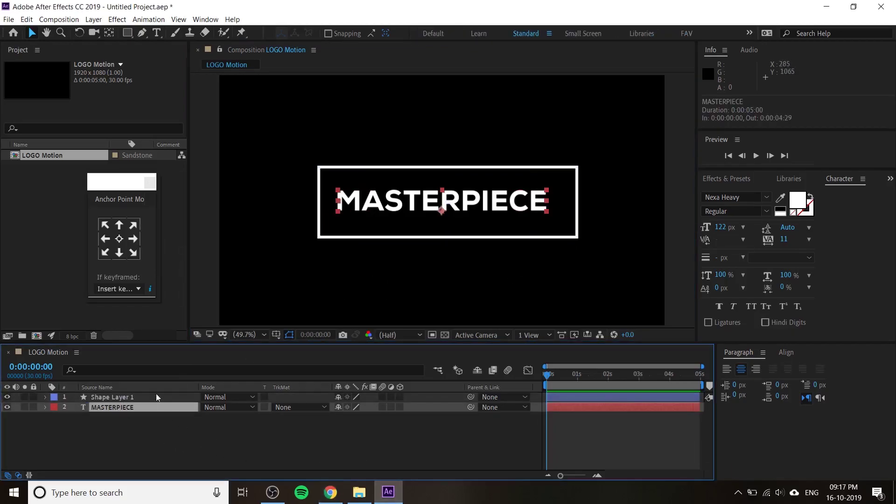
- Open the Animation Composer panel, move it up, and expand its Transition Presets into 2D, 3D and Text
{"action": "left_click", "coordinate": [215, 19]}
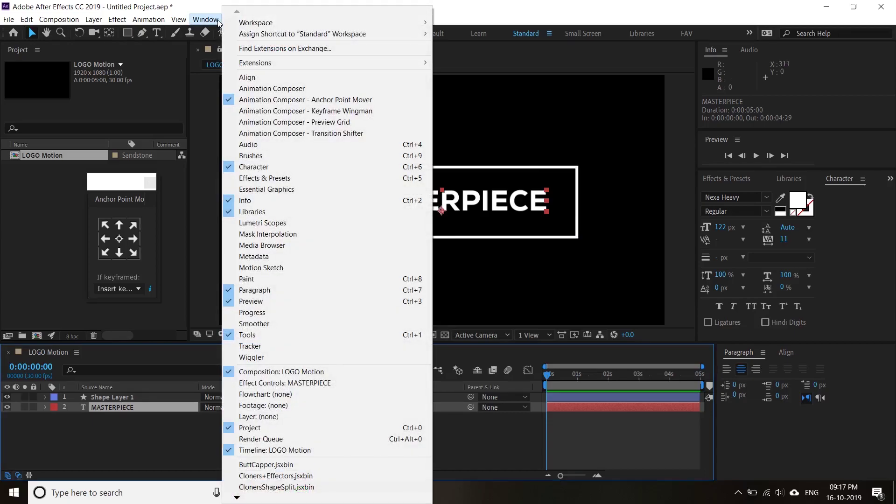
{"action": "left_click", "coordinate": [304, 89]}
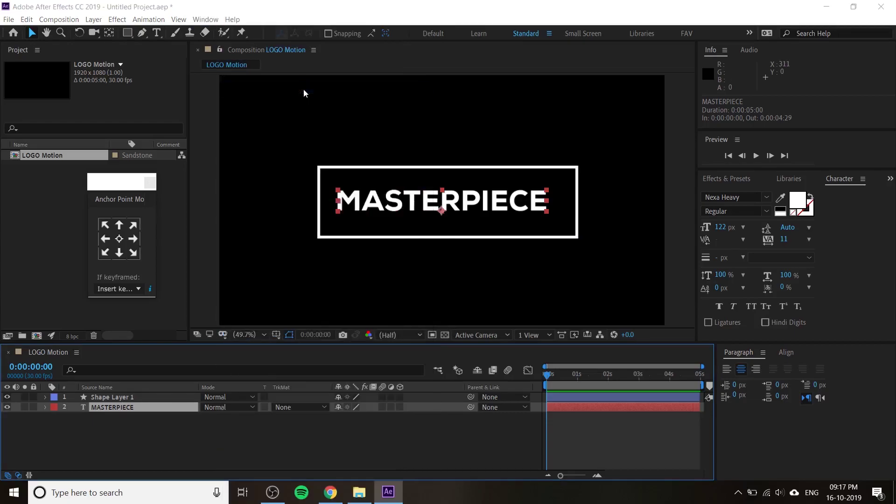
{"action": "left_click_drag", "start_coordinate": [301, 200], "coordinate": [241, 64]}
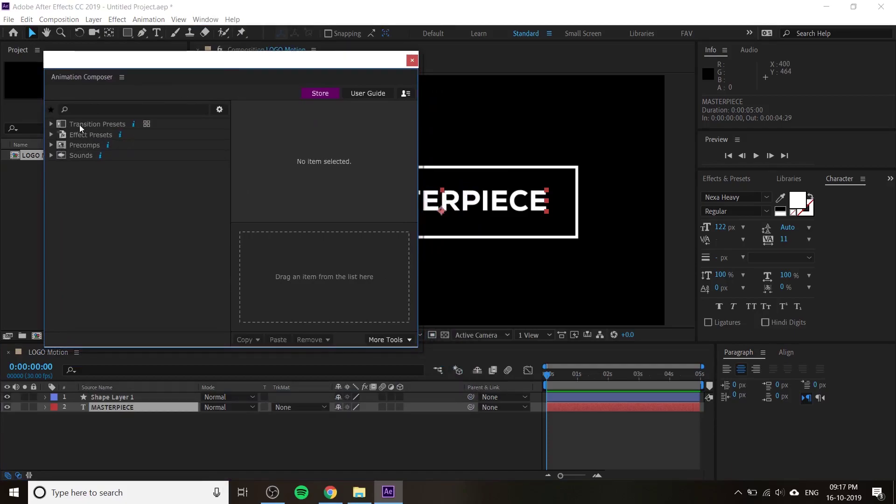
{"action": "left_click", "coordinate": [52, 124]}
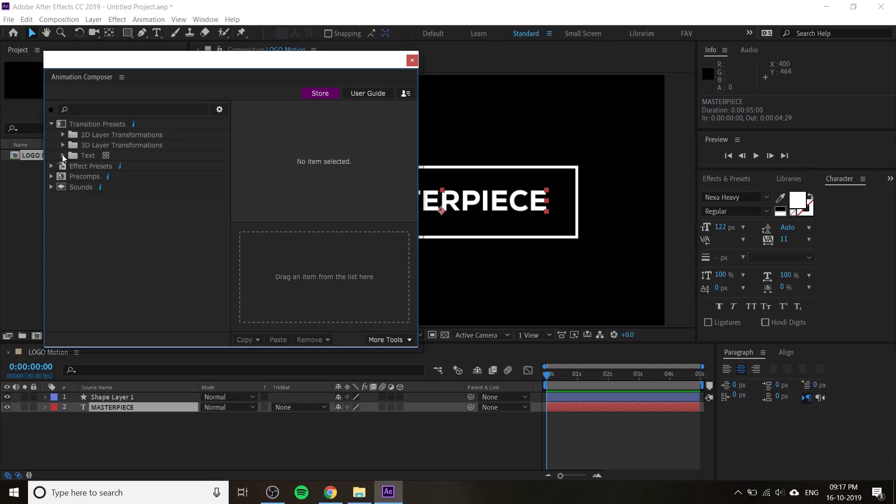
- Show the Text transition presets as a preview grid and browse through them
{"action": "left_click", "coordinate": [106, 155]}
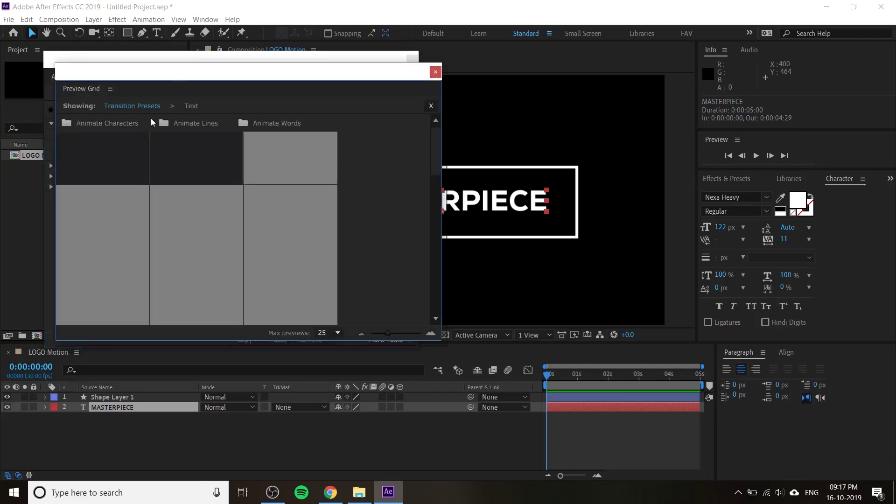
{"action": "left_click_drag", "start_coordinate": [180, 74], "coordinate": [205, 70]}
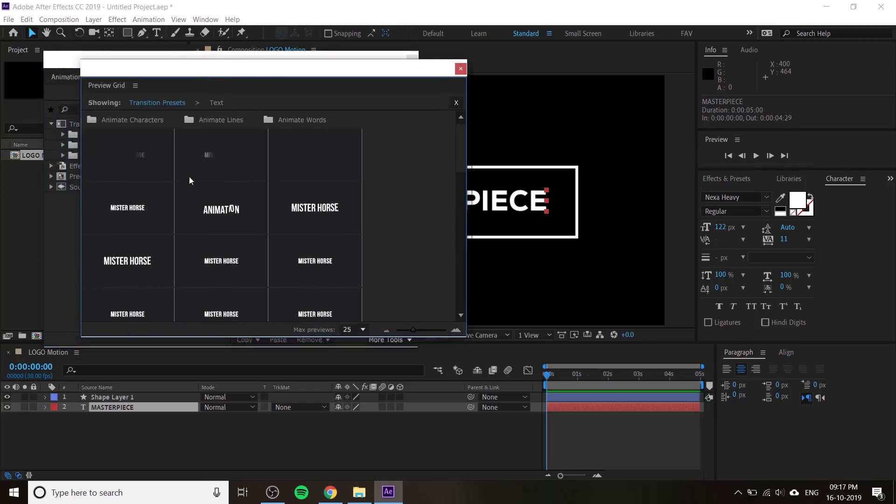
{"action": "scroll", "coordinate": [265, 231], "scroll_direction": "down", "scroll_amount": 3}
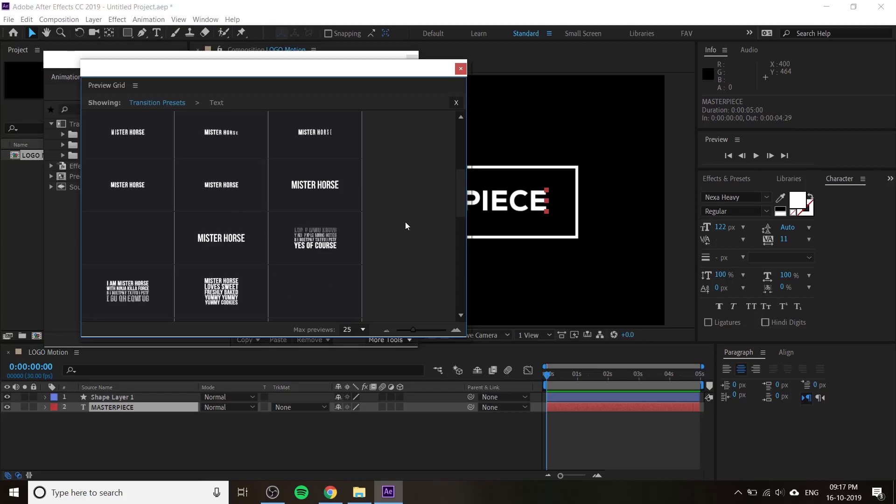
{"action": "scroll", "coordinate": [335, 230], "scroll_direction": "up", "scroll_amount": 2}
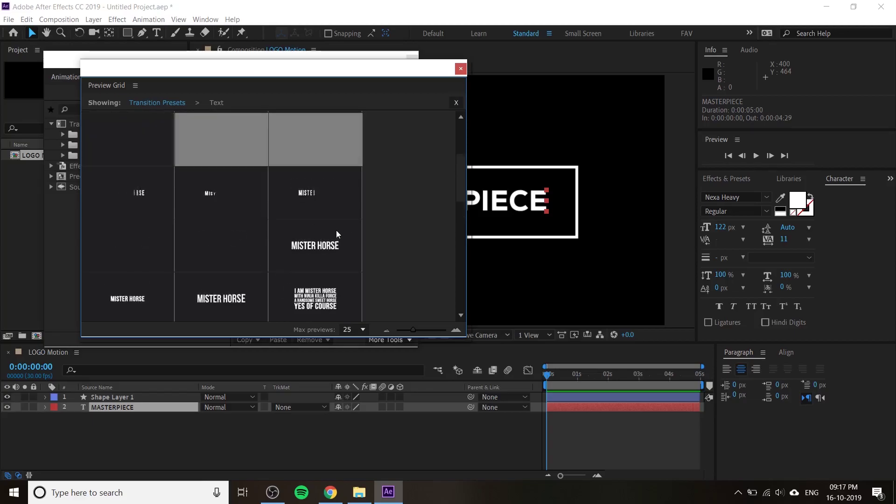
{"action": "scroll", "coordinate": [377, 243], "scroll_direction": "up", "scroll_amount": 2}
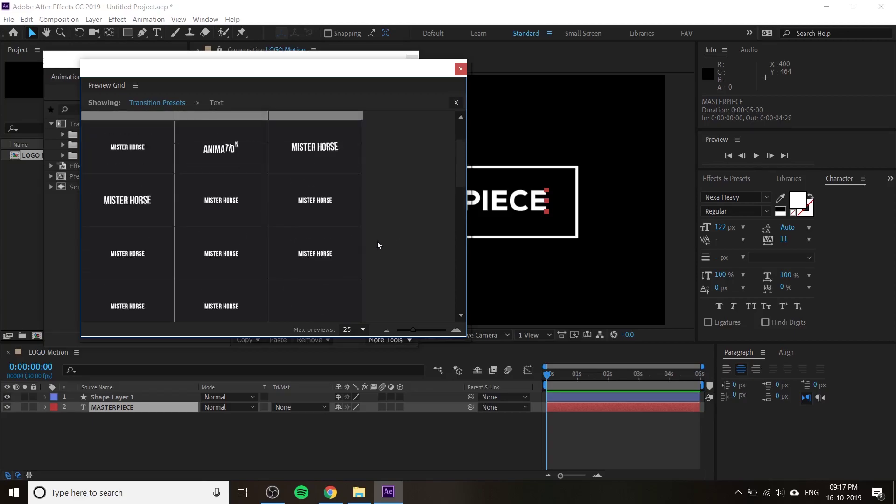
{"action": "scroll", "coordinate": [378, 241], "scroll_direction": "up", "scroll_amount": 2}
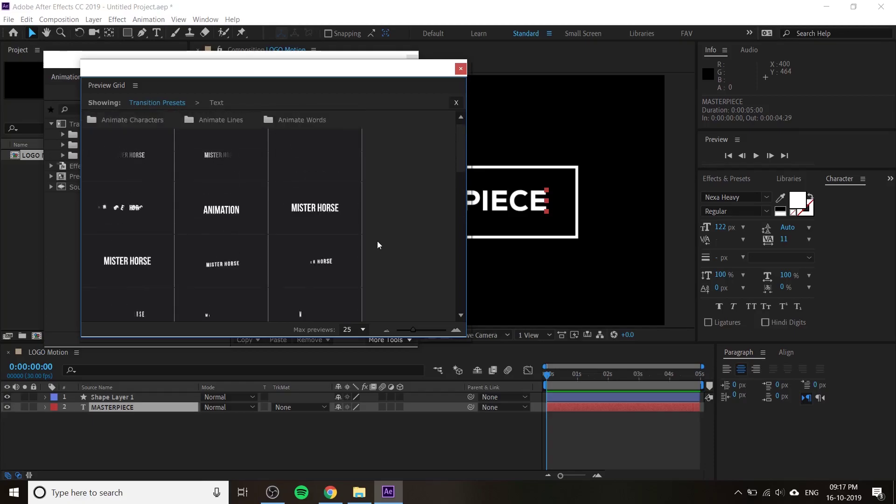
{"action": "scroll", "coordinate": [378, 241], "scroll_direction": "down", "scroll_amount": 2}
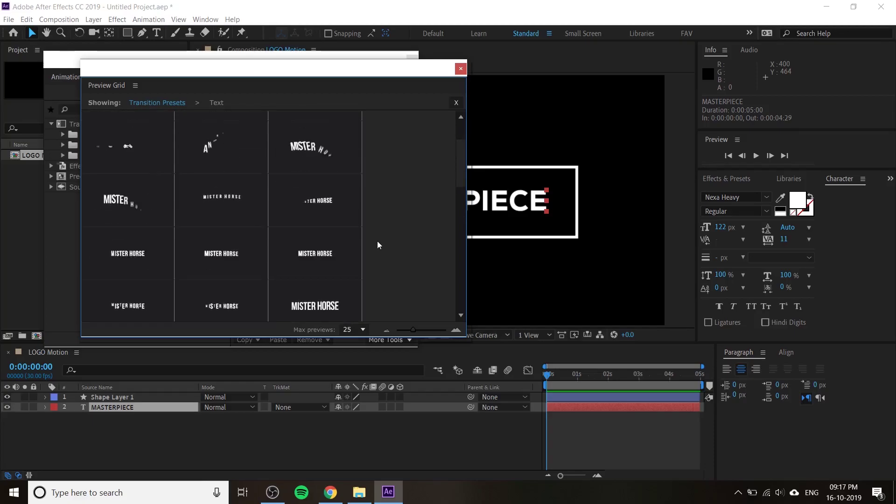
{"action": "scroll", "coordinate": [377, 241], "scroll_direction": "down", "scroll_amount": 3}
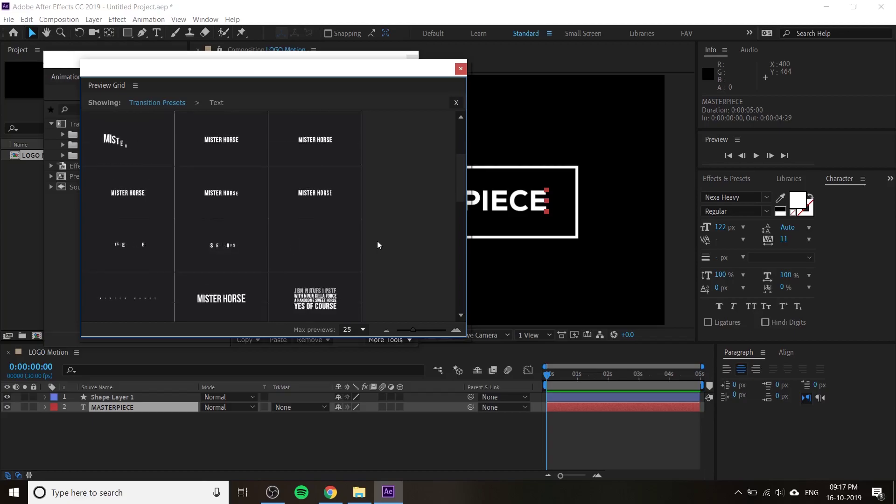
- Apply Overshoot Scale & Tracking Characters 1 to MASTERPIECE as an In-only animation
{"action": "left_click", "coordinate": [221, 269]}
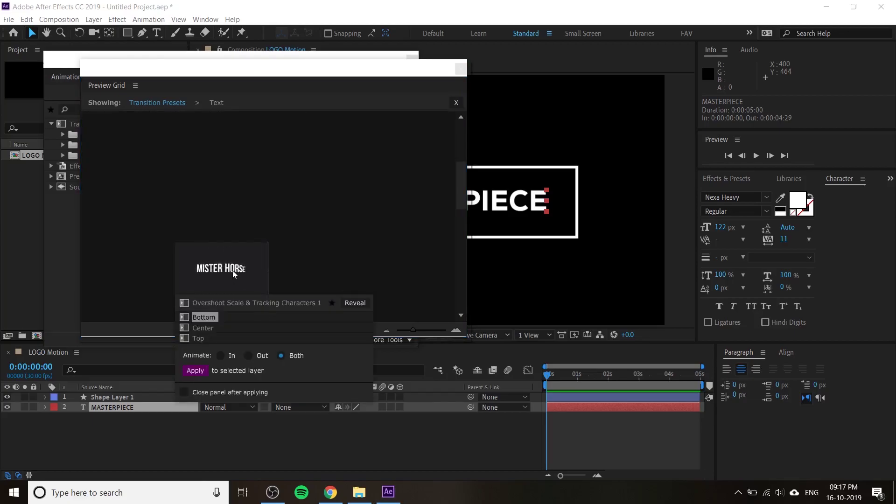
{"action": "left_click", "coordinate": [223, 355]}
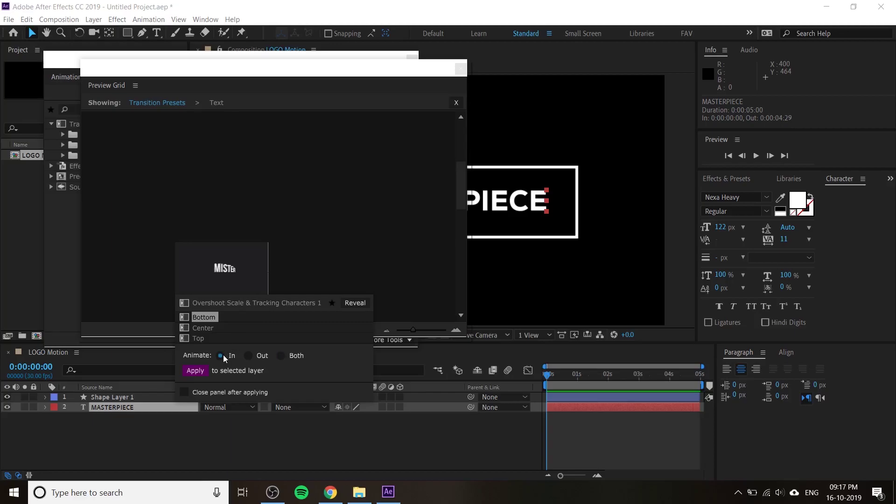
{"action": "left_click", "coordinate": [194, 371]}
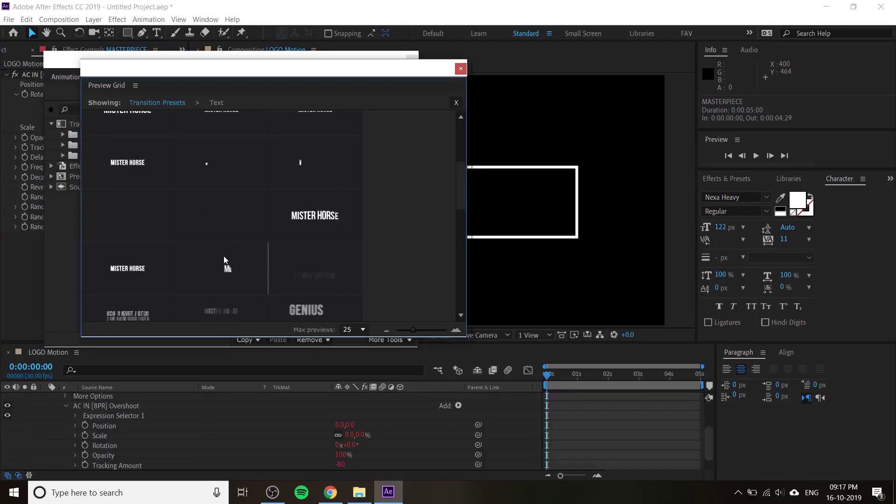
{"action": "left_click", "coordinate": [461, 68]}
- Close Animation Composer, collapse MASTERPIECE, hide the mode columns and widen the time ruler
{"action": "left_click", "coordinate": [413, 60]}
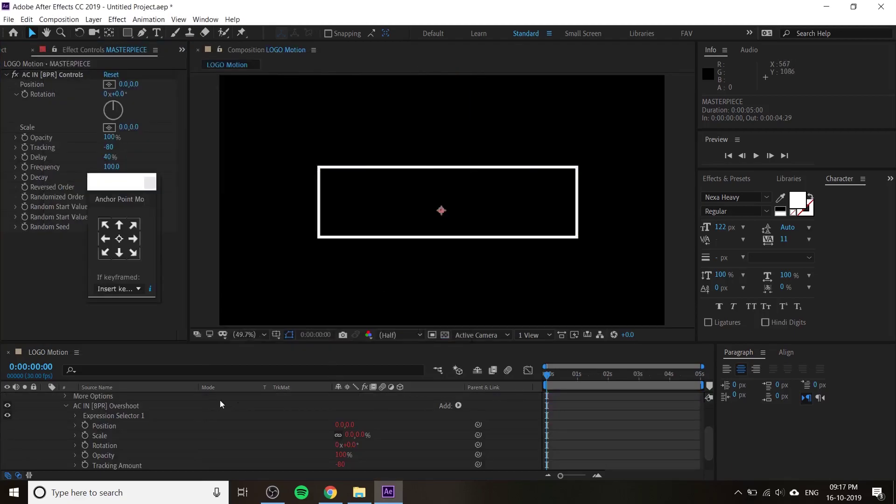
{"action": "scroll", "coordinate": [49, 398], "scroll_direction": "up", "scroll_amount": 3}
{"action": "left_click", "coordinate": [45, 408]}
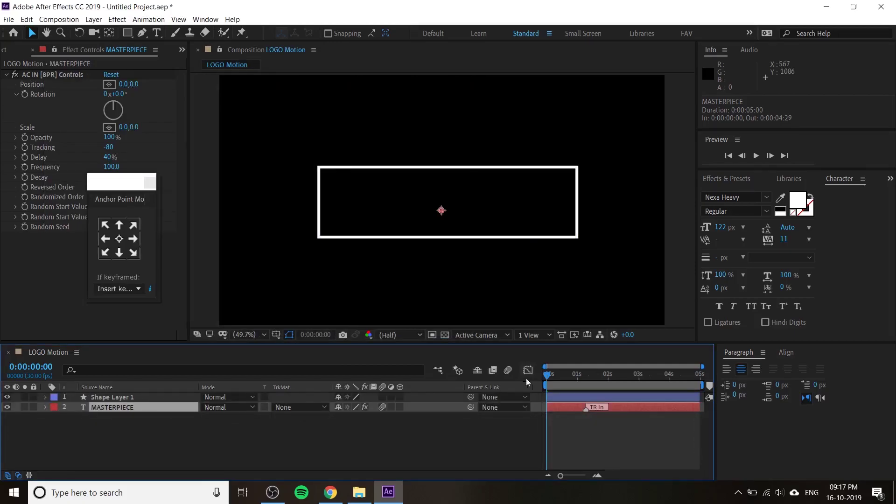
{"action": "left_click", "coordinate": [17, 476]}
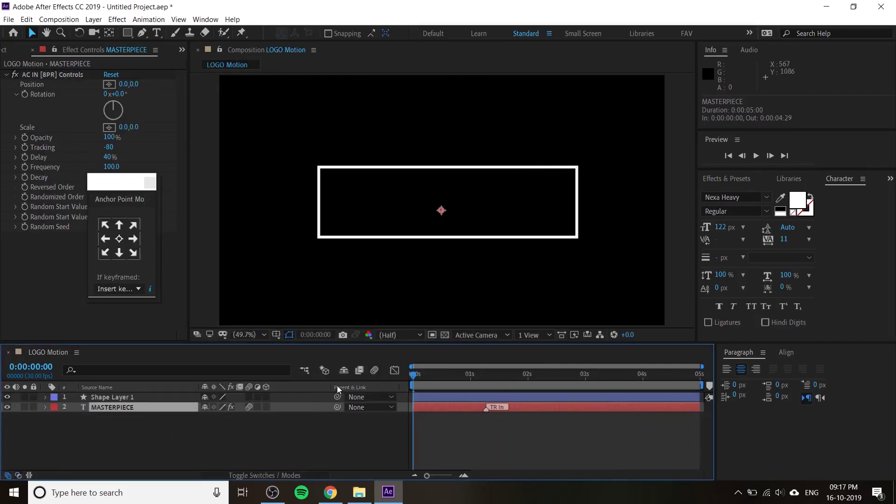
{"action": "left_click_drag", "start_coordinate": [329, 386], "coordinate": [261, 390]}
- Preview and scrub the MASTERPIECE intro to find where the full text appears
{"action": "key", "text": "space"}
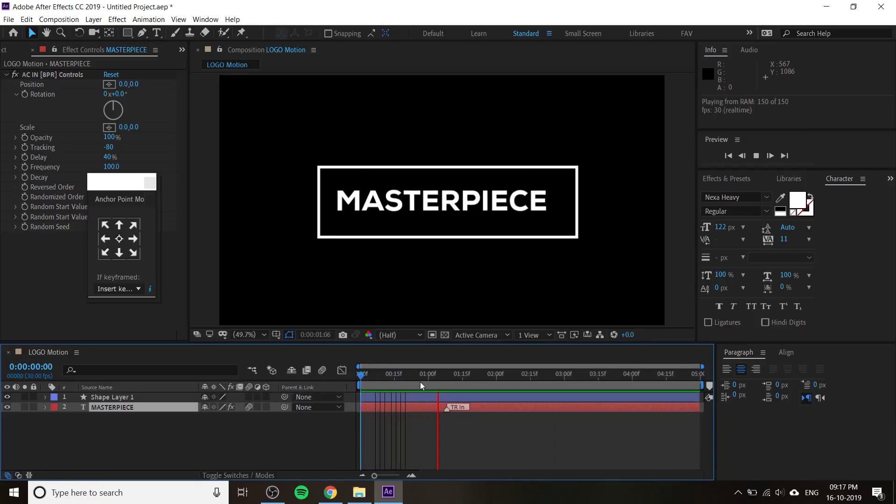
{"action": "key", "text": "space"}
{"action": "key", "text": "space"}
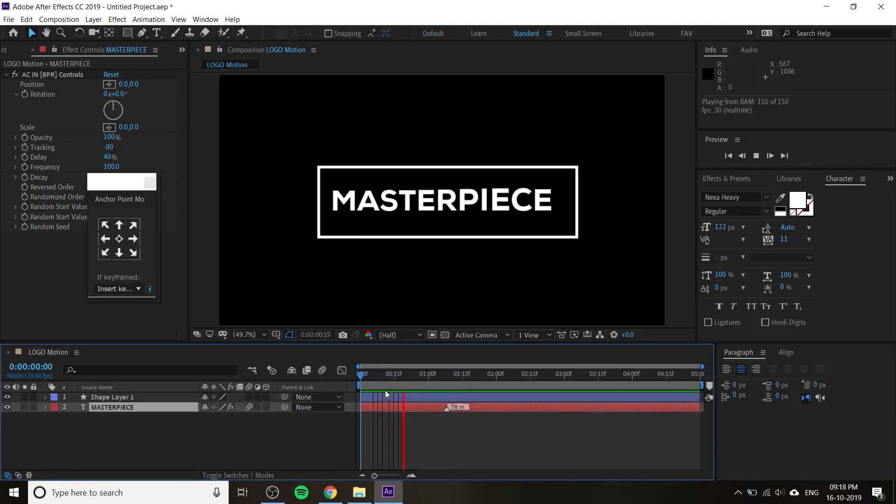
{"action": "key", "text": "space"}
{"action": "left_click", "coordinate": [443, 435]}
{"action": "mouse_move", "coordinate": [452, 375]}
{"action": "left_mouse_down"}
{"action": "mouse_move", "coordinate": [365, 392]}
{"action": "mouse_move", "coordinate": [462, 410]}
{"action": "mouse_move", "coordinate": [544, 410]}
{"action": "left_mouse_up"}
{"action": "left_click", "coordinate": [455, 409]}
{"action": "key", "text": "space"}
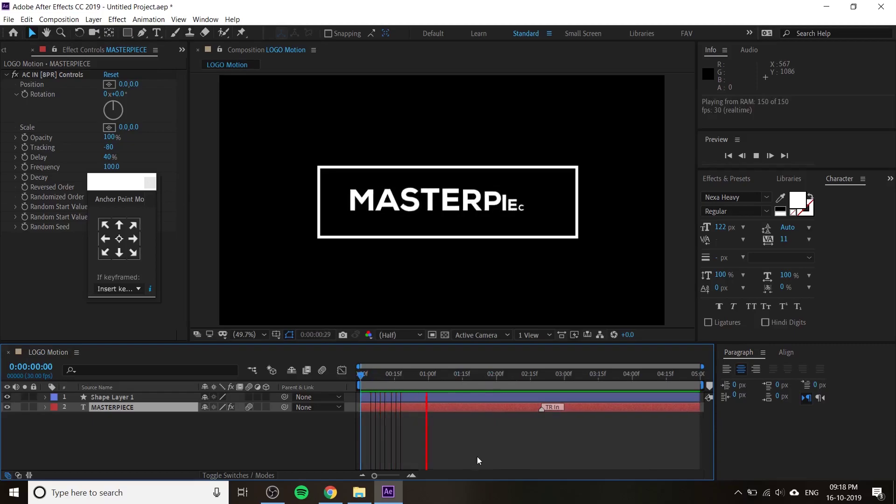
{"action": "key", "text": "space"}
- Retime the TR In marker, testing 2:05 and settling near 0:00:01:21, with previews after each change
{"action": "left_click_drag", "start_coordinate": [541, 408], "coordinate": [413, 408]}
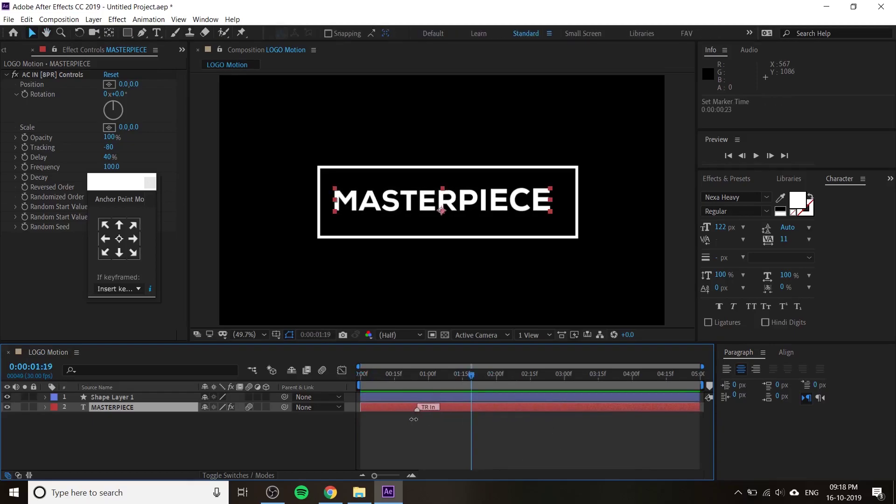
{"action": "key", "text": "space"}
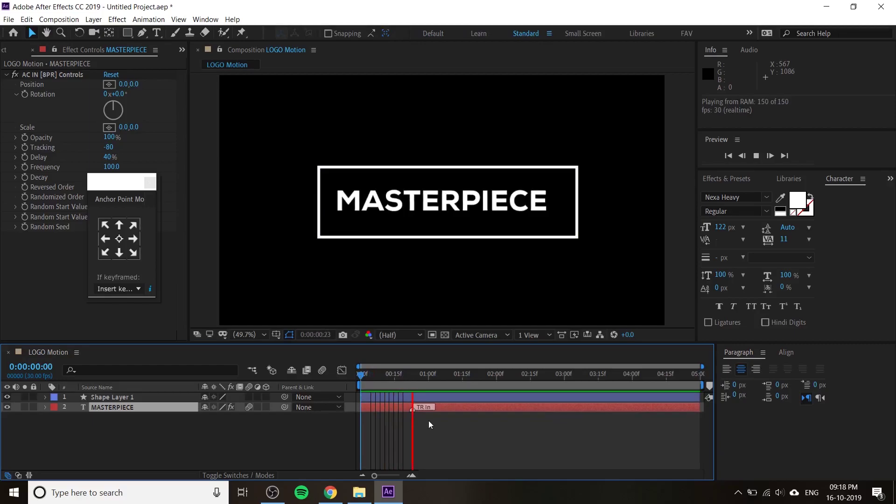
{"action": "key", "text": "space"}
{"action": "left_click_drag", "start_coordinate": [410, 410], "coordinate": [507, 408]}
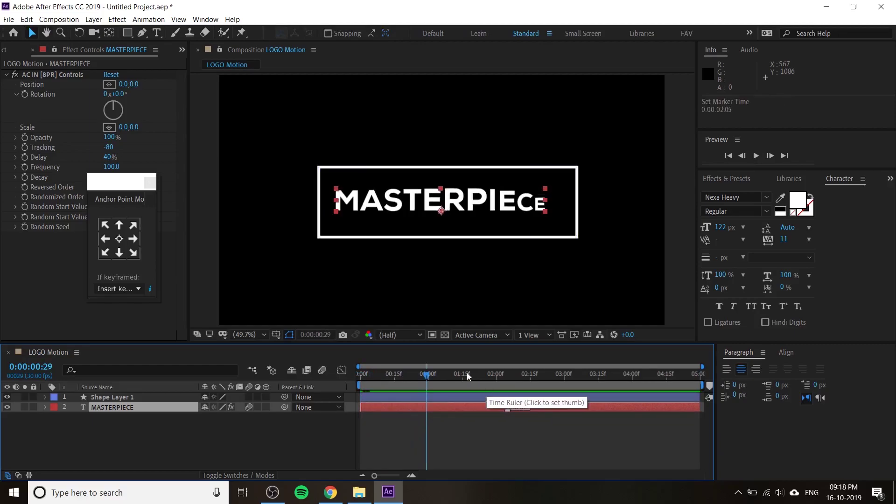
{"action": "key", "text": "space"}
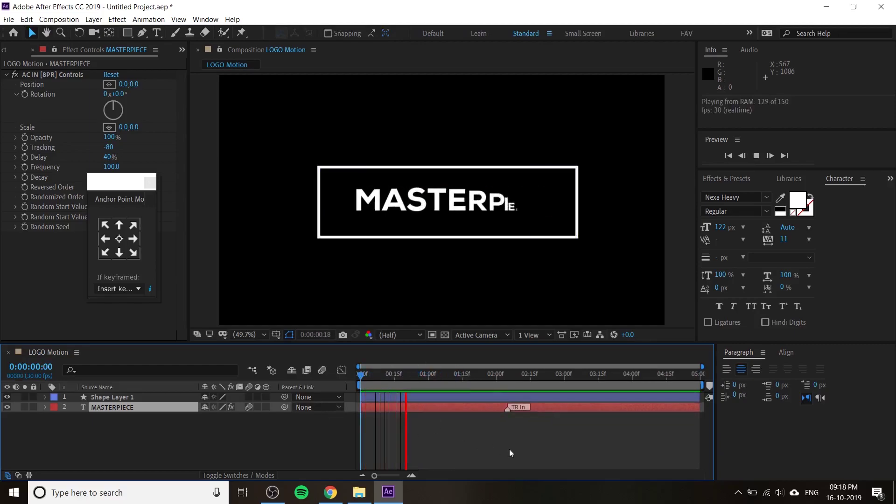
{"action": "mouse_move", "coordinate": [506, 410]}
{"action": "left_mouse_down"}
{"action": "mouse_move", "coordinate": [463, 408]}
{"action": "mouse_move", "coordinate": [476, 409]}
{"action": "left_mouse_up"}
{"action": "key", "text": "space"}
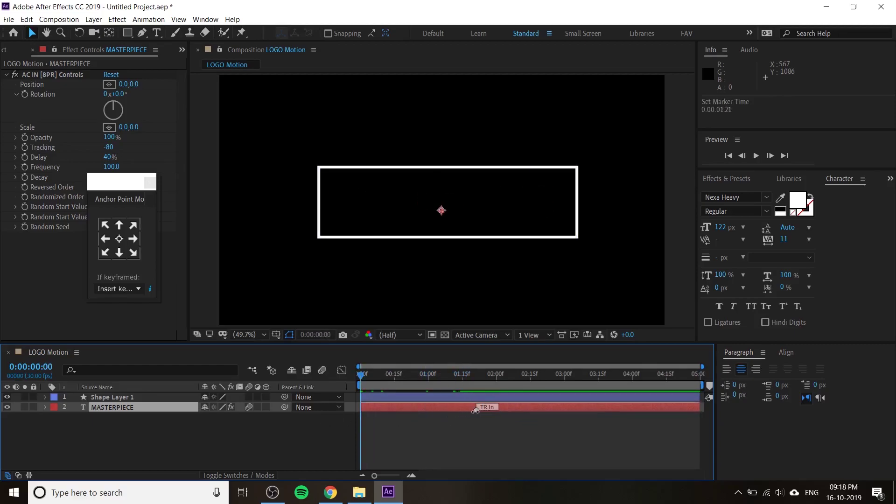
{"action": "key", "text": "space"}
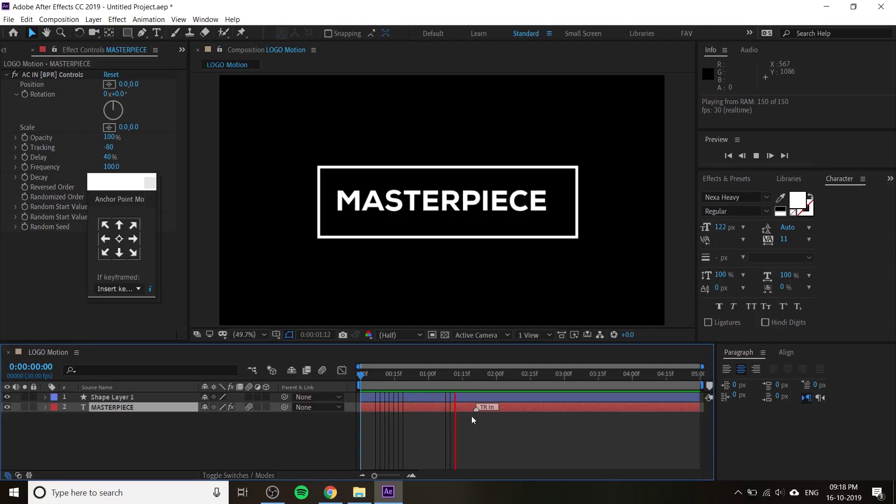
{"action": "key", "text": "space"}
{"action": "key", "text": "space"}
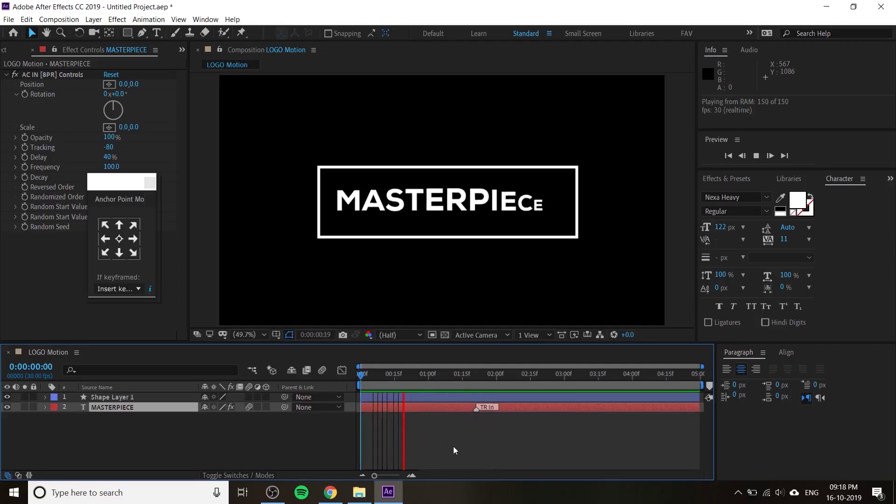
{"action": "key", "text": "space"}
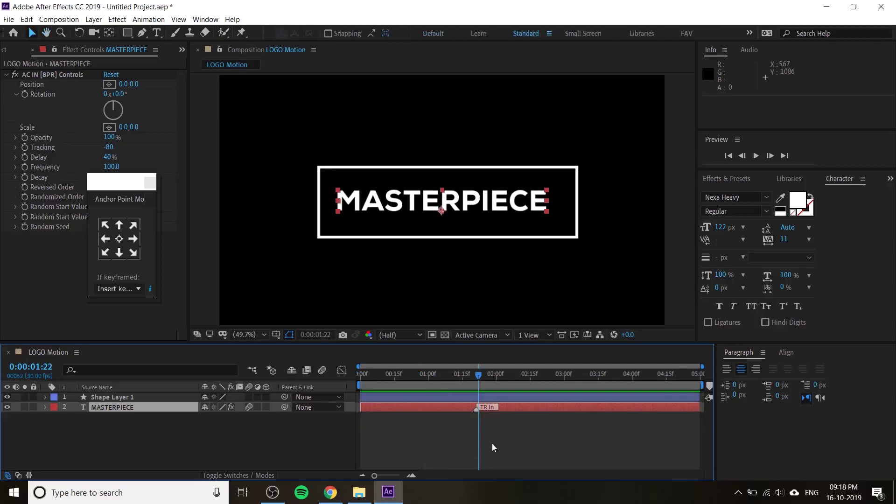
{"action": "left_click", "coordinate": [147, 452]}
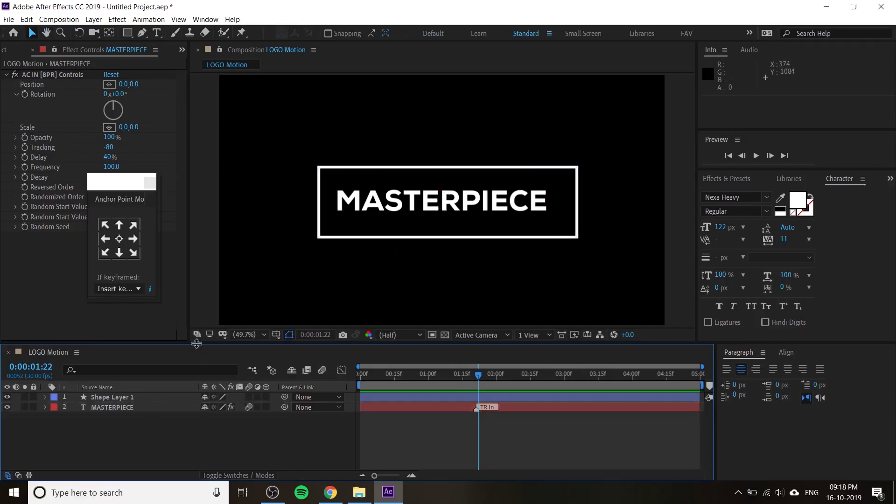
- Create a text layer reading 'Cooking' below the box
{"action": "left_click", "coordinate": [154, 33]}
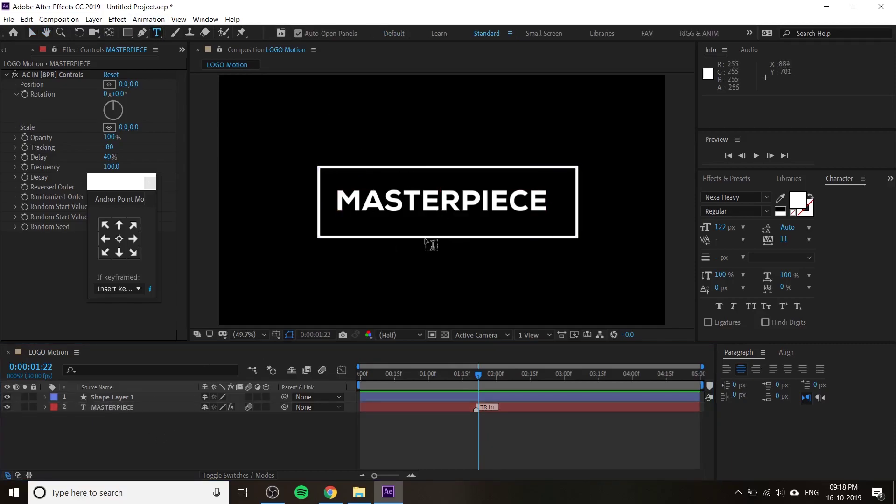
{"action": "left_click", "coordinate": [427, 254]}
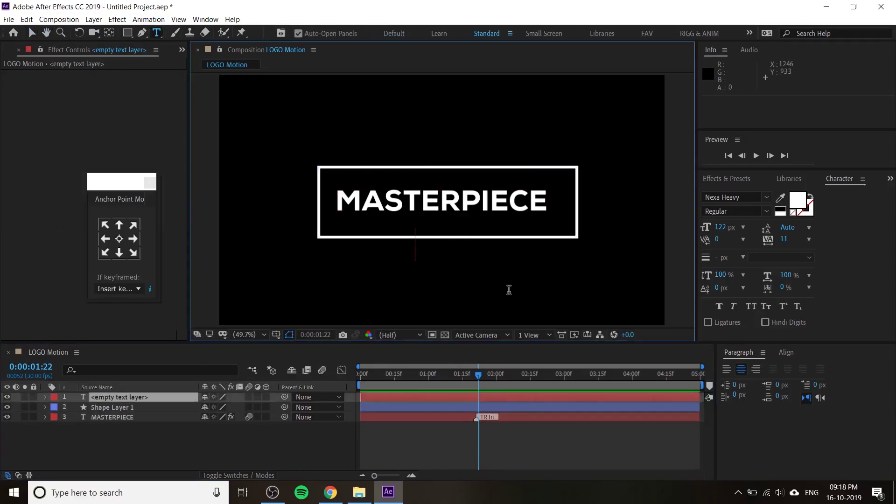
{"action": "type", "text": "Cooking"}
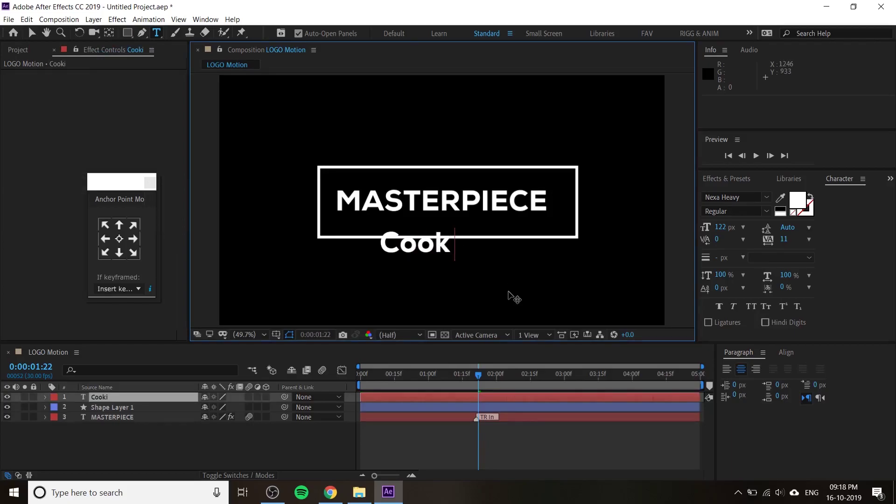
{"action": "left_click", "coordinate": [32, 33]}
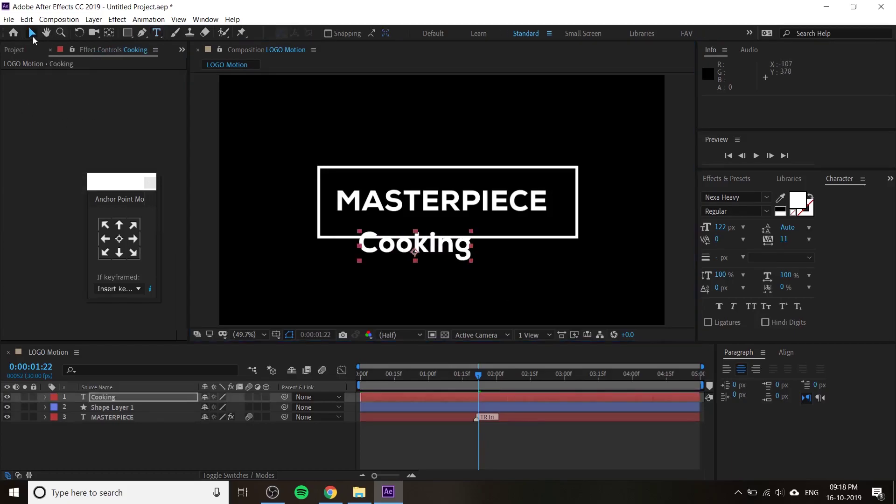
- Set Cooking to Nexa Book at 66 px and place it on the box's bottom-right edge
{"action": "left_click", "coordinate": [762, 196]}
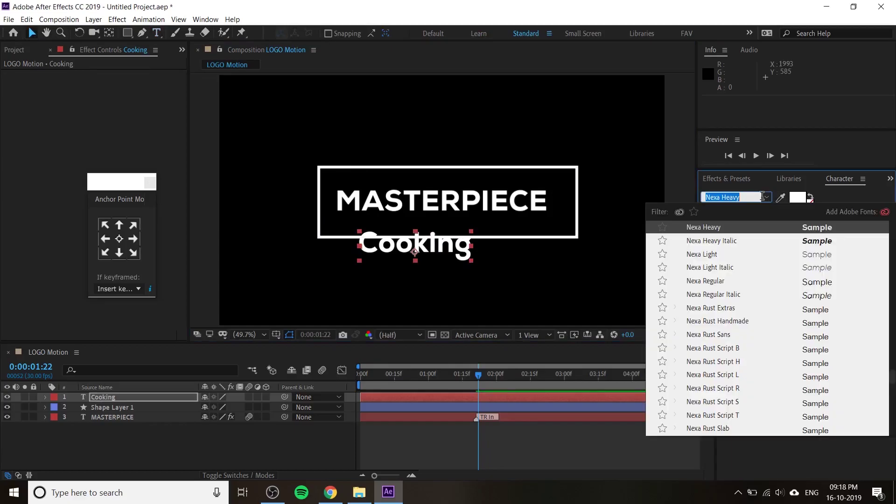
{"action": "scroll", "coordinate": [724, 284], "scroll_direction": "up", "scroll_amount": 2}
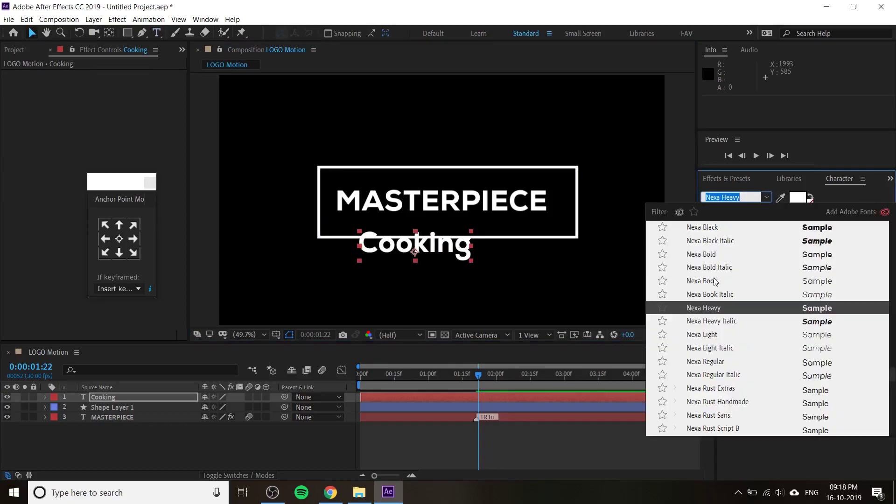
{"action": "left_click", "coordinate": [705, 281]}
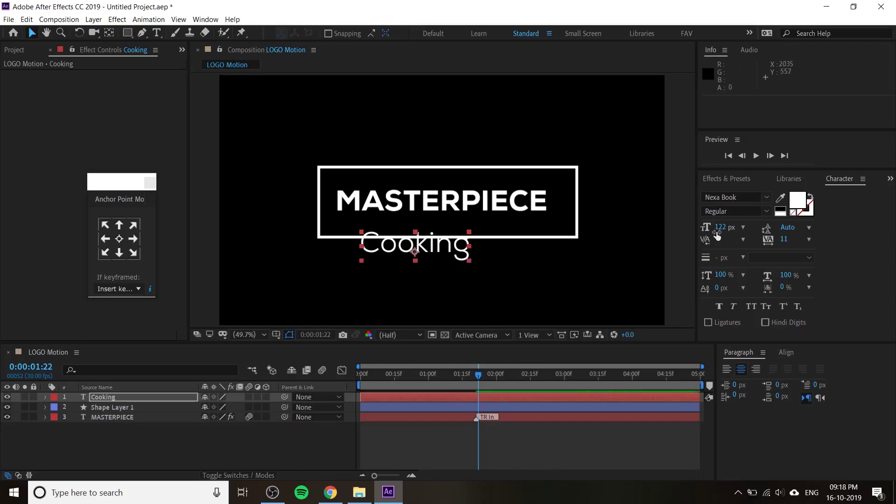
{"action": "left_click_drag", "start_coordinate": [718, 236], "coordinate": [691, 234]}
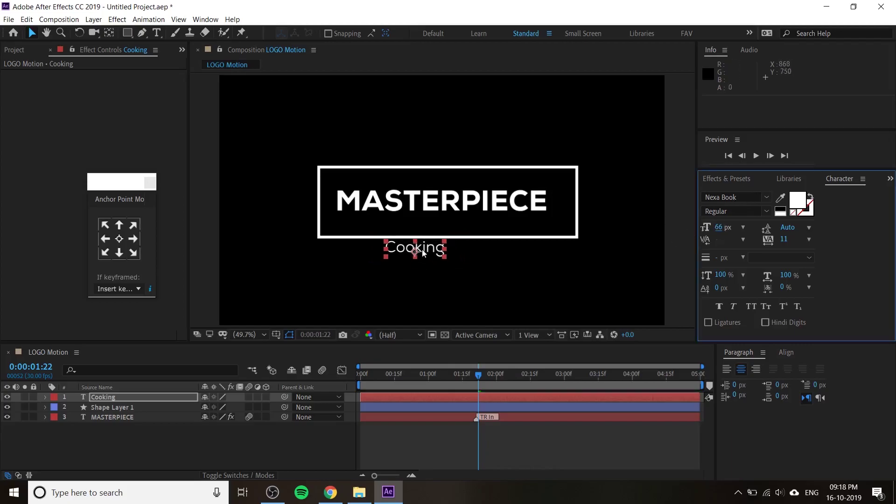
{"action": "left_click_drag", "start_coordinate": [423, 252], "coordinate": [527, 241]}
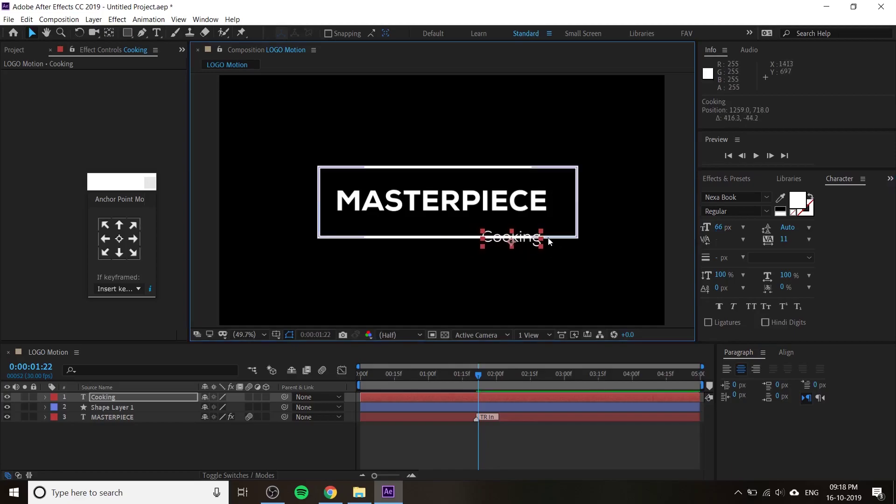
- Add a Trim Paths operation to the rectangle shape layer's Rectangle 1 contents
{"action": "left_click", "coordinate": [475, 238]}
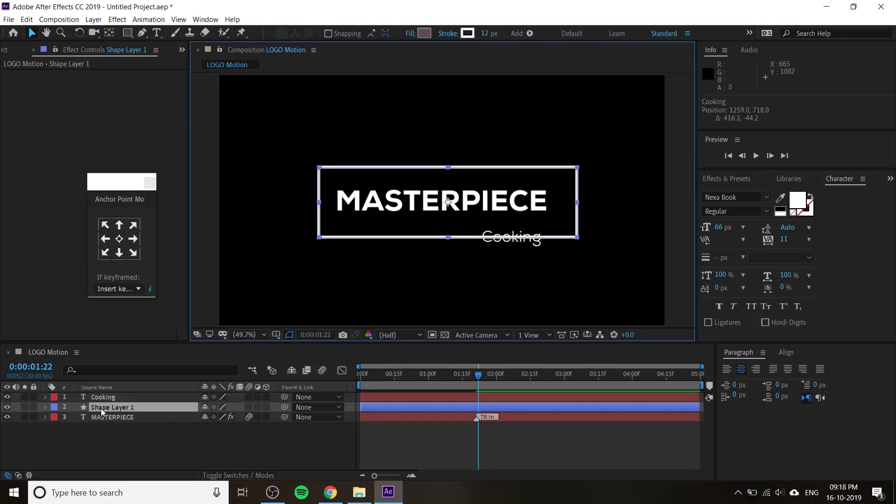
{"action": "left_click", "coordinate": [45, 407]}
{"action": "left_click", "coordinate": [57, 418]}
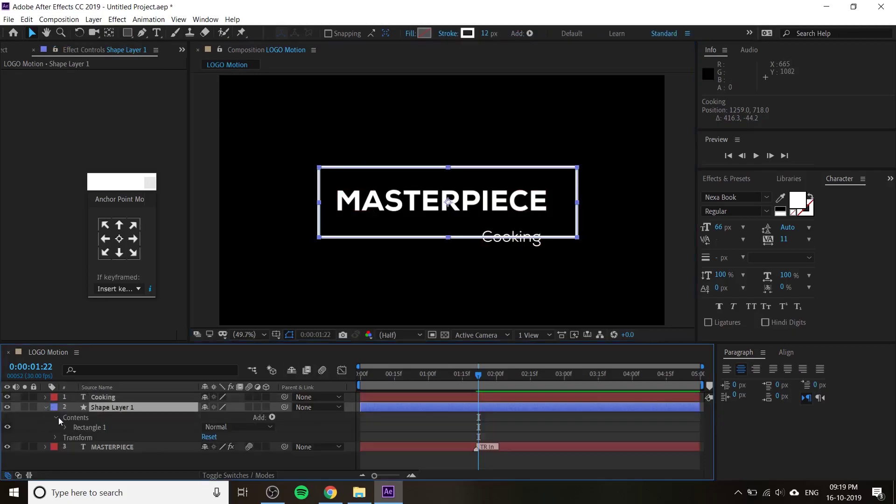
{"action": "left_click", "coordinate": [272, 418]}
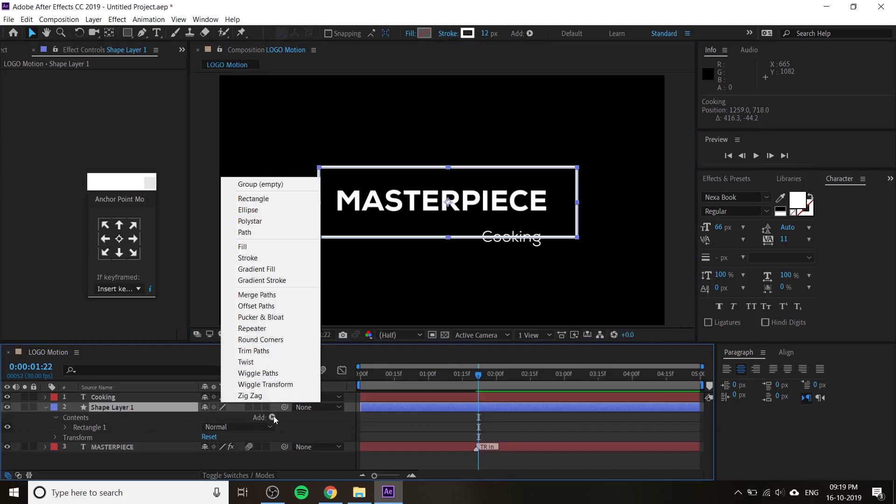
{"action": "left_click", "coordinate": [264, 351]}
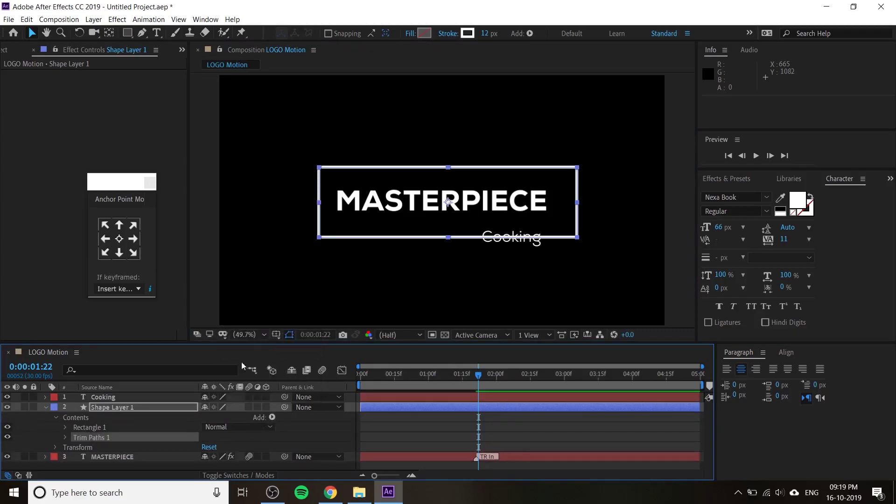
- Set Trim Paths End to 88.5% and Offset to about 95.5°, then collapse the layer
{"action": "left_click", "coordinate": [65, 437]}
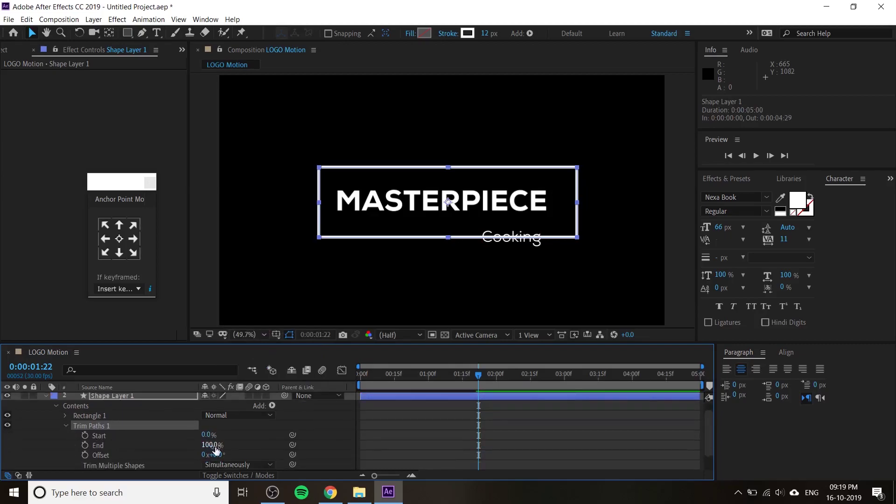
{"action": "mouse_move", "coordinate": [214, 445]}
{"action": "left_mouse_down"}
{"action": "mouse_move", "coordinate": [178, 446]}
{"action": "mouse_move", "coordinate": [214, 453]}
{"action": "left_mouse_up"}
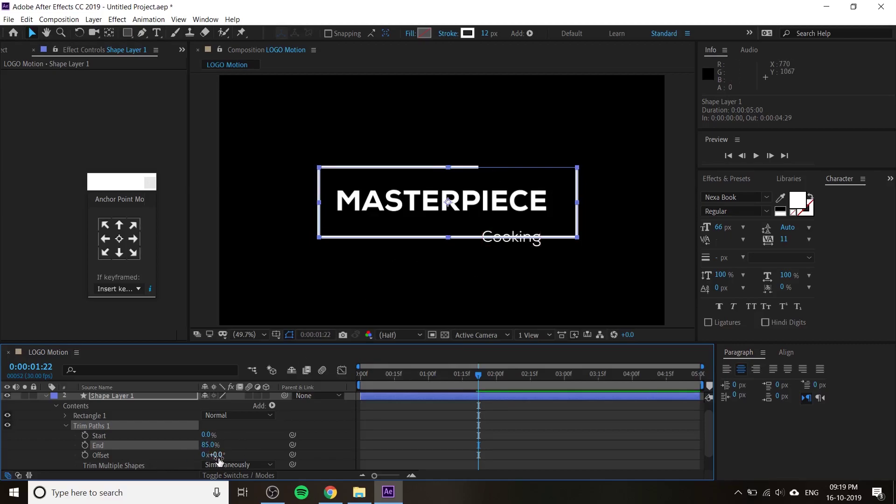
{"action": "left_click_drag", "start_coordinate": [219, 457], "coordinate": [281, 461]}
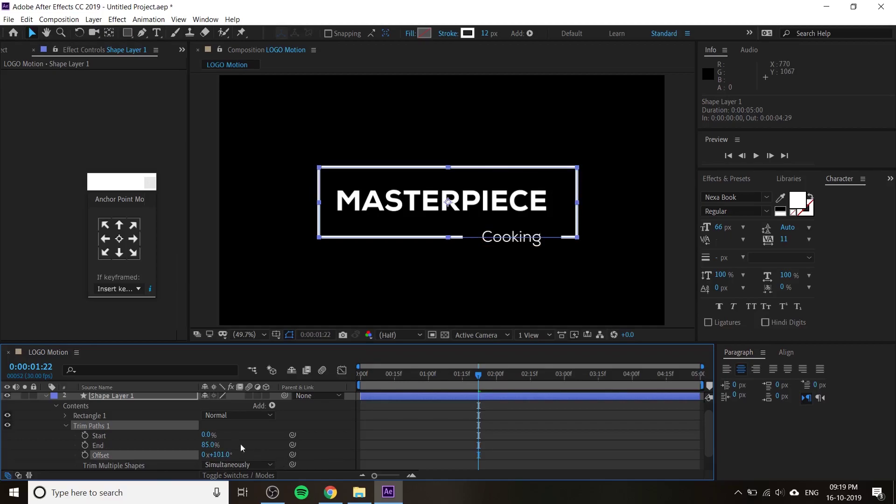
{"action": "left_click_drag", "start_coordinate": [210, 445], "coordinate": [224, 454]}
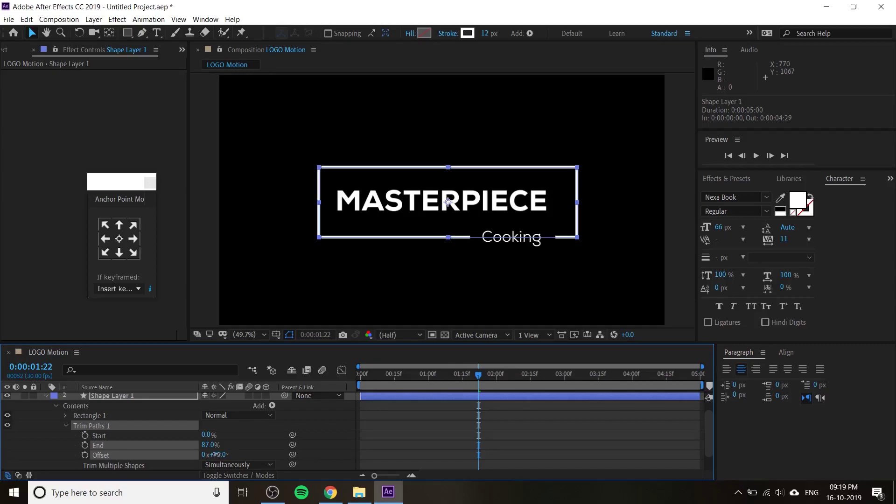
{"action": "left_click", "coordinate": [215, 455]}
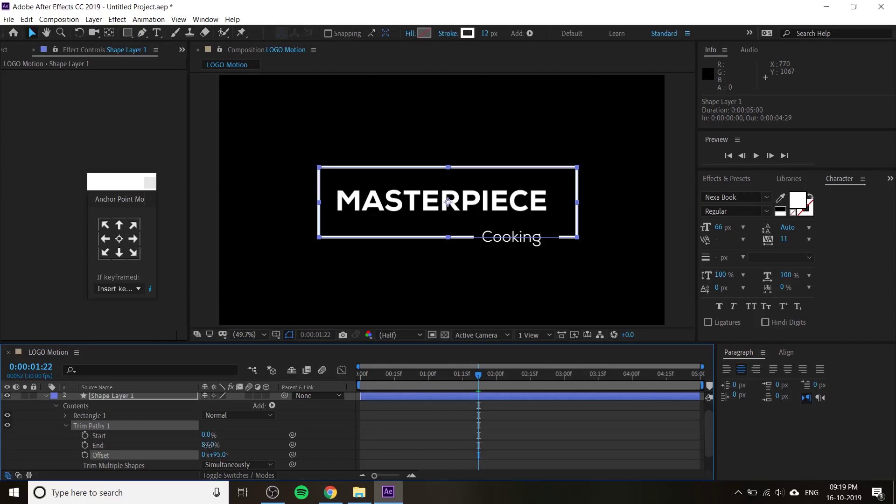
{"action": "mouse_move", "coordinate": [208, 446]}
{"action": "left_mouse_down"}
{"action": "mouse_move", "coordinate": [221, 447]}
{"action": "mouse_move", "coordinate": [196, 445]}
{"action": "mouse_move", "coordinate": [211, 455]}
{"action": "left_mouse_up"}
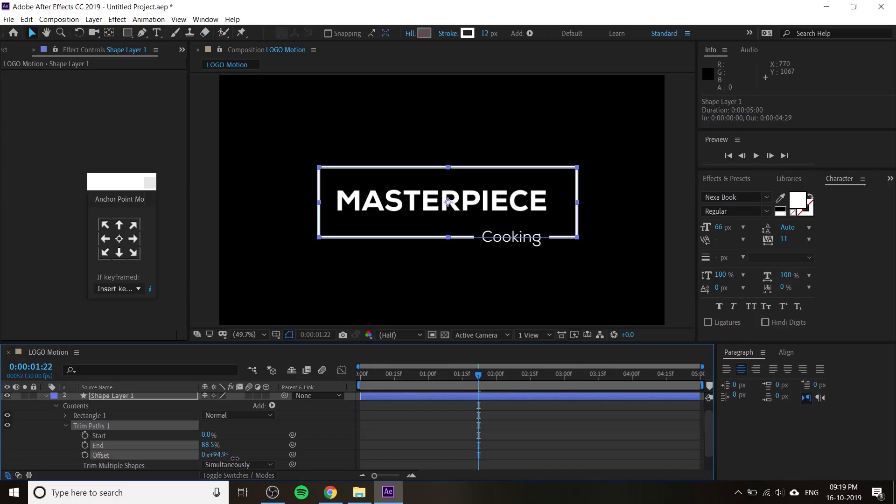
{"action": "left_click", "coordinate": [420, 259]}
{"action": "left_click", "coordinate": [474, 181]}
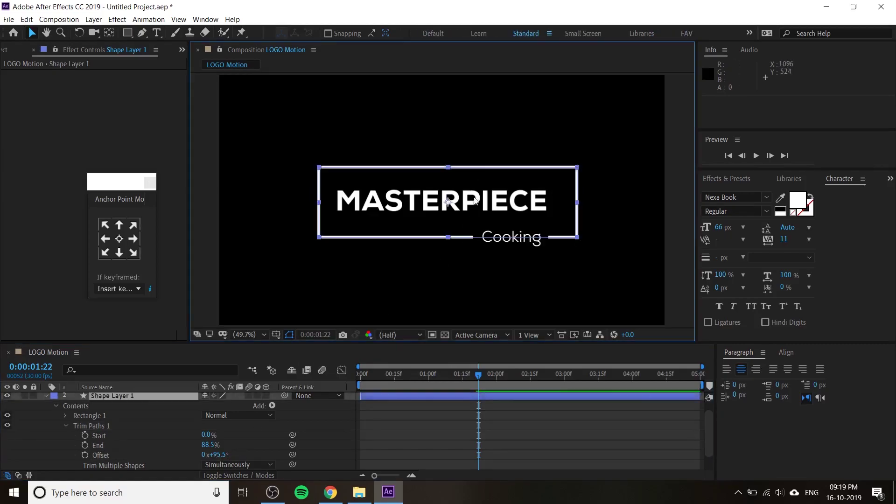
{"action": "left_click", "coordinate": [46, 396]}
{"action": "left_click", "coordinate": [107, 409]}
- Change the MASTERPIECE title font to Nexa Rust Sans Black 02
{"action": "left_click", "coordinate": [134, 450]}
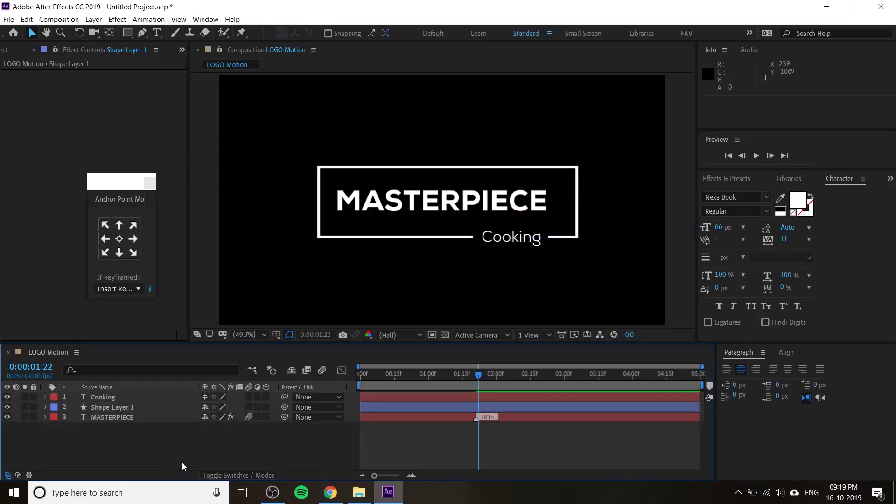
{"action": "left_click", "coordinate": [107, 397]}
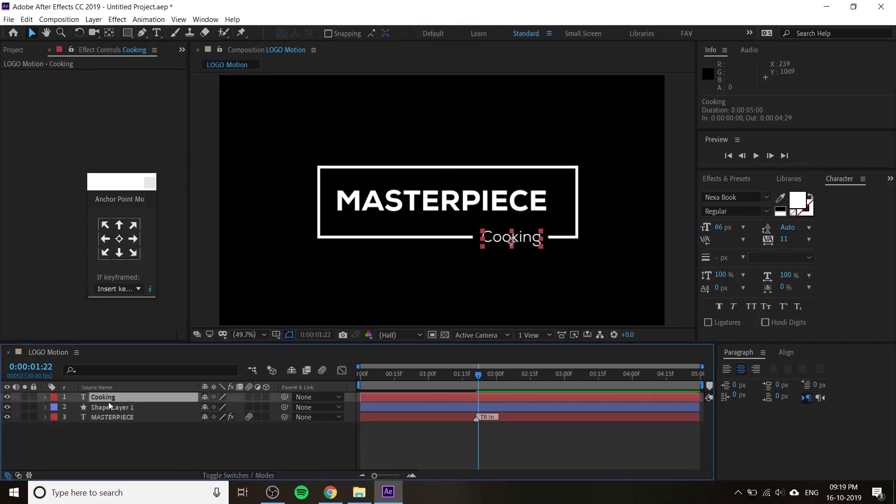
{"action": "left_click", "coordinate": [116, 416]}
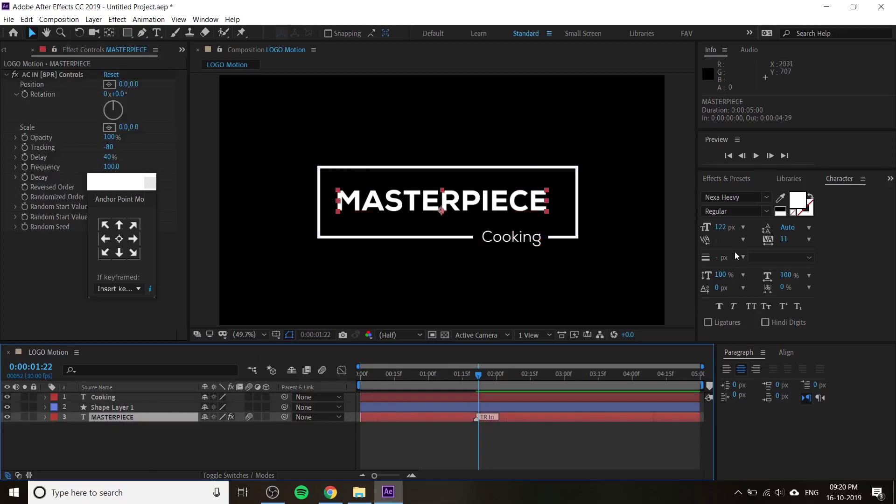
{"action": "left_click", "coordinate": [754, 196]}
{"action": "type", "text": "ne"}
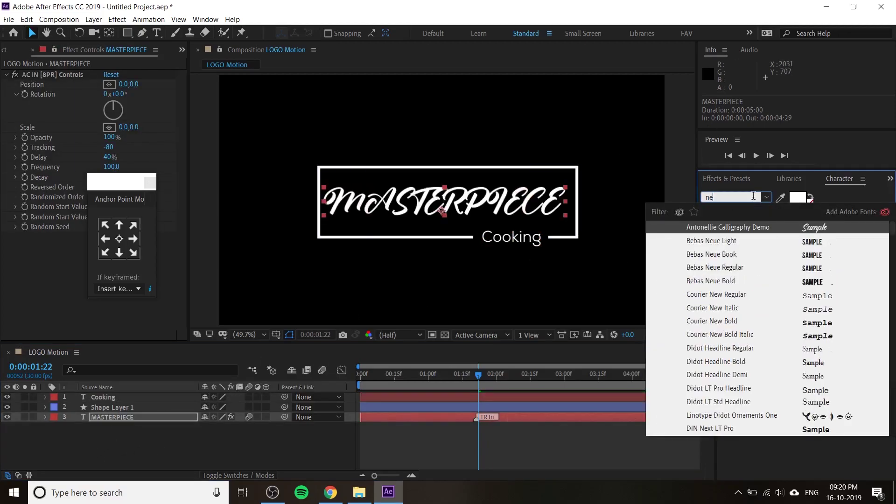
{"action": "type", "text": "xa rus"}
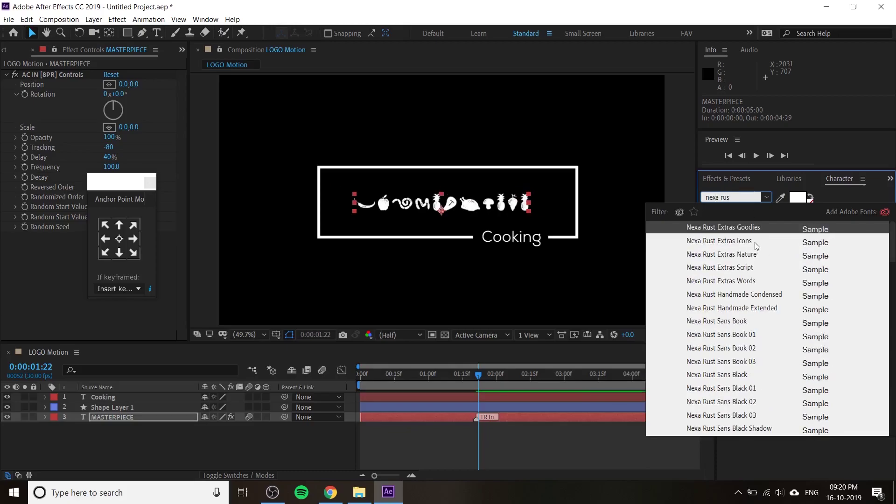
{"action": "scroll", "coordinate": [752, 336], "scroll_direction": "down", "scroll_amount": 2}
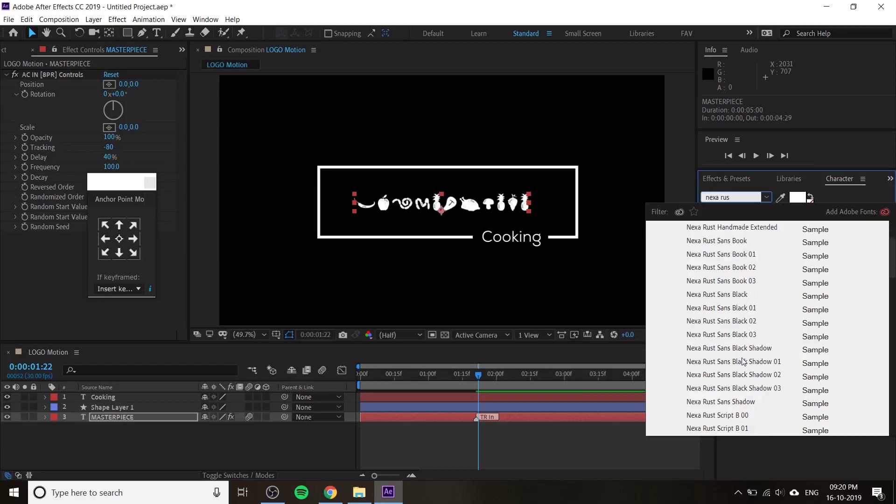
{"action": "left_click", "coordinate": [726, 297]}
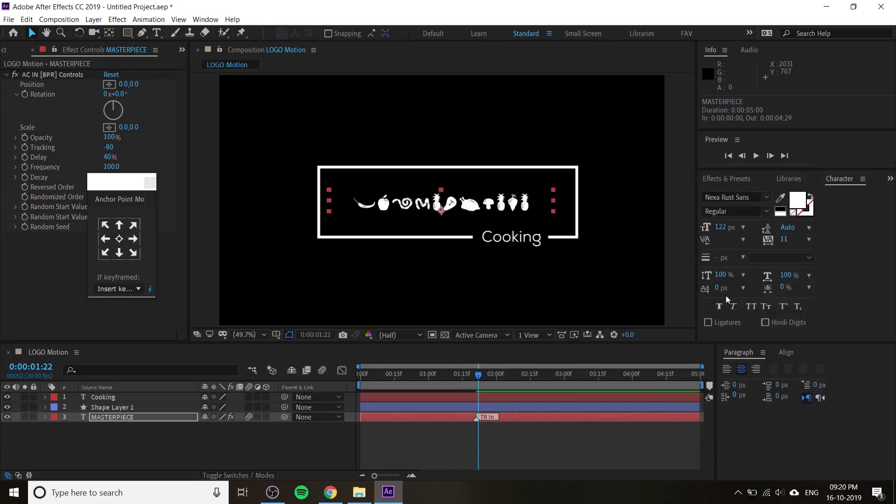
{"action": "left_click", "coordinate": [759, 197]}
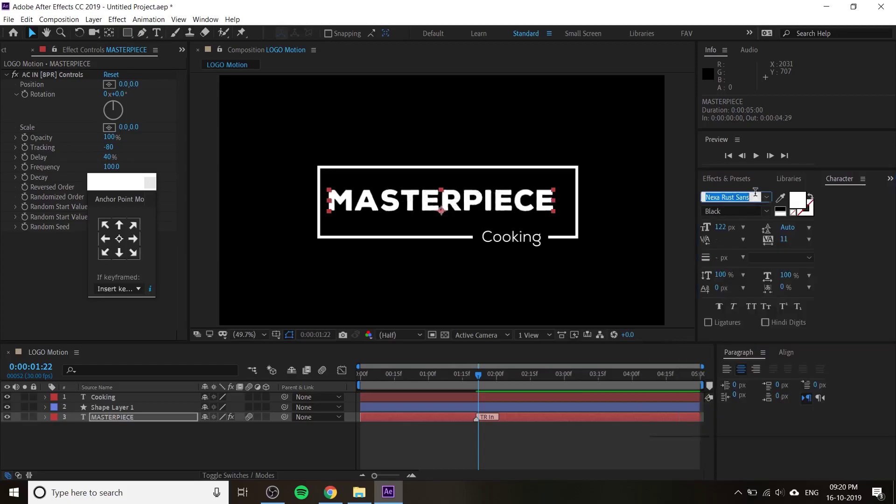
{"action": "left_click", "coordinate": [718, 255]}
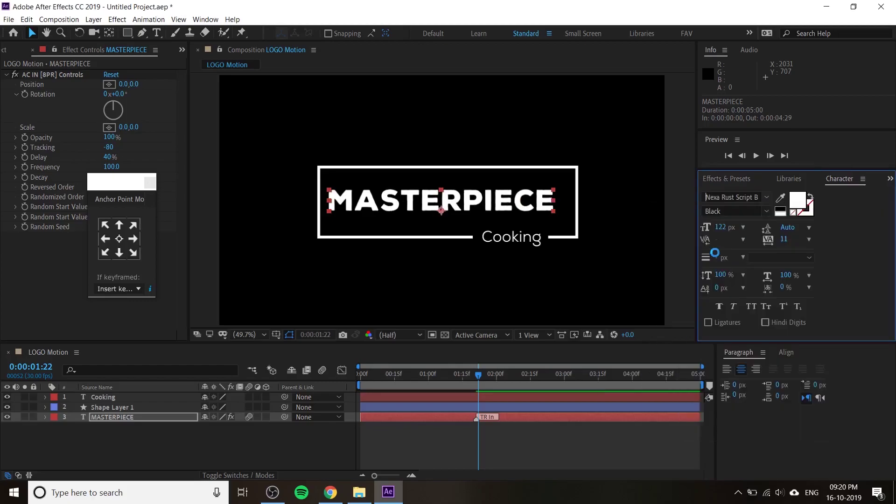
- Horizontally centre the white rectangle and the MASTERPIECE title in the composition
{"action": "left_click", "coordinate": [678, 273]}
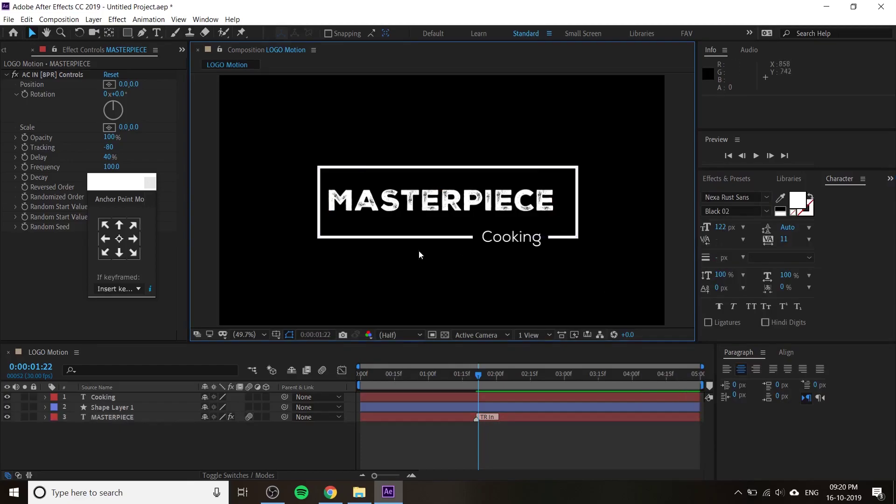
{"action": "left_click", "coordinate": [445, 334]}
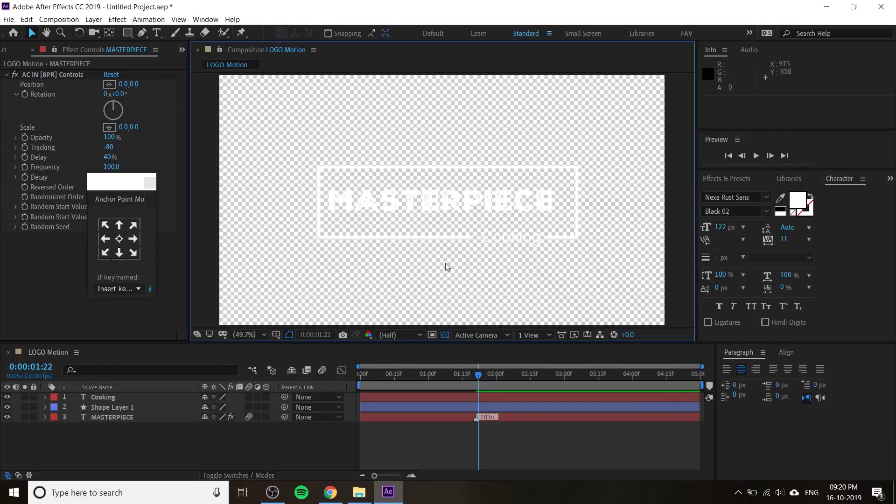
{"action": "left_click", "coordinate": [446, 335]}
{"action": "left_click", "coordinate": [508, 203]}
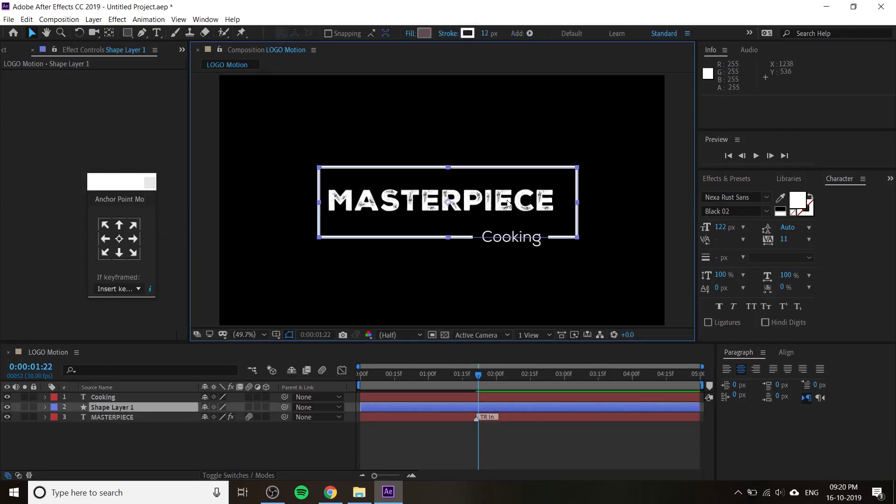
{"action": "left_click", "coordinate": [129, 417]}
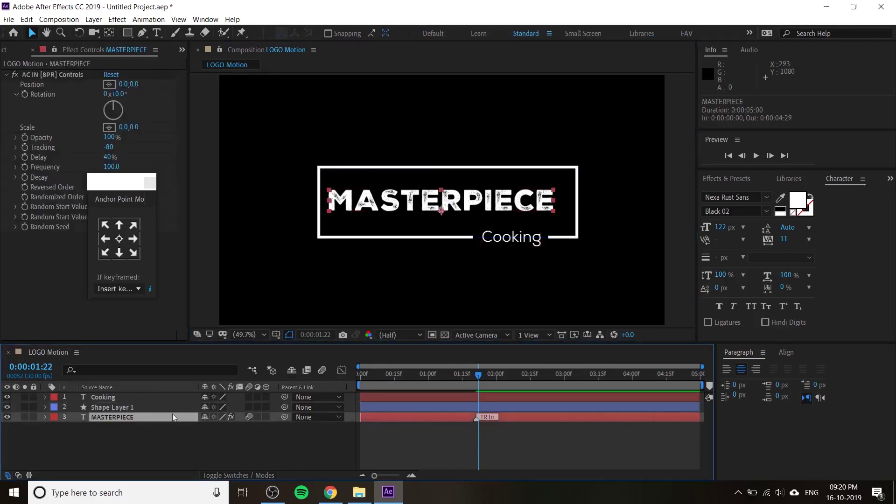
{"action": "left_click", "coordinate": [566, 237]}
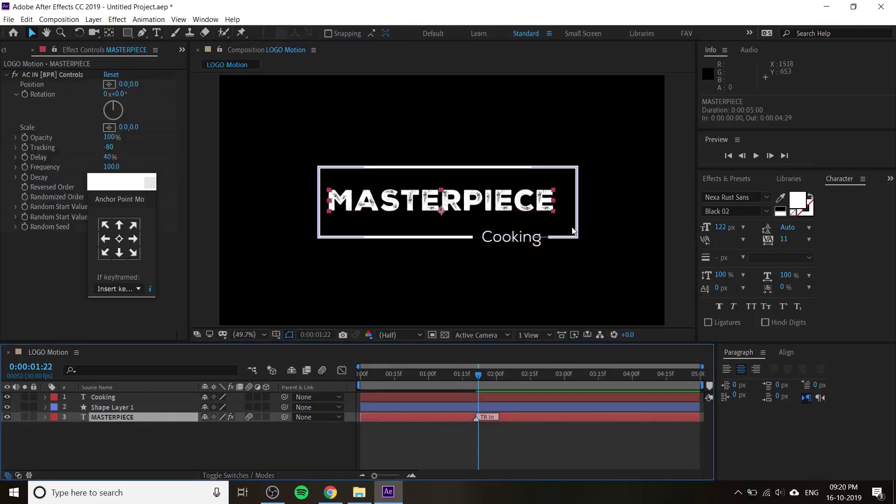
{"action": "left_click", "coordinate": [786, 353]}
{"action": "left_click", "coordinate": [748, 382]}
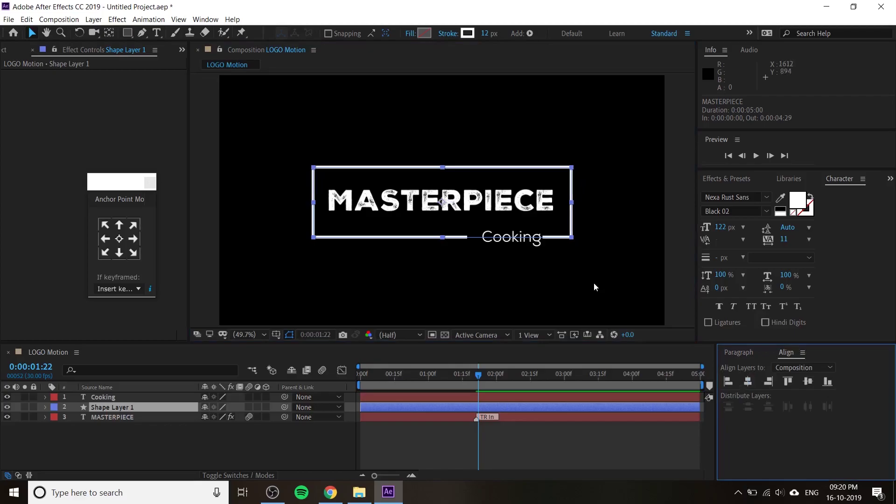
{"action": "left_click", "coordinate": [132, 416]}
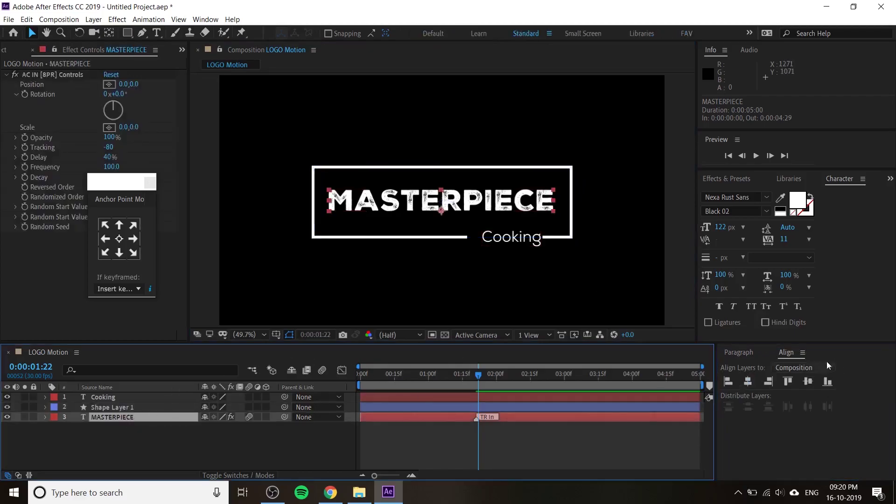
{"action": "left_click", "coordinate": [747, 382]}
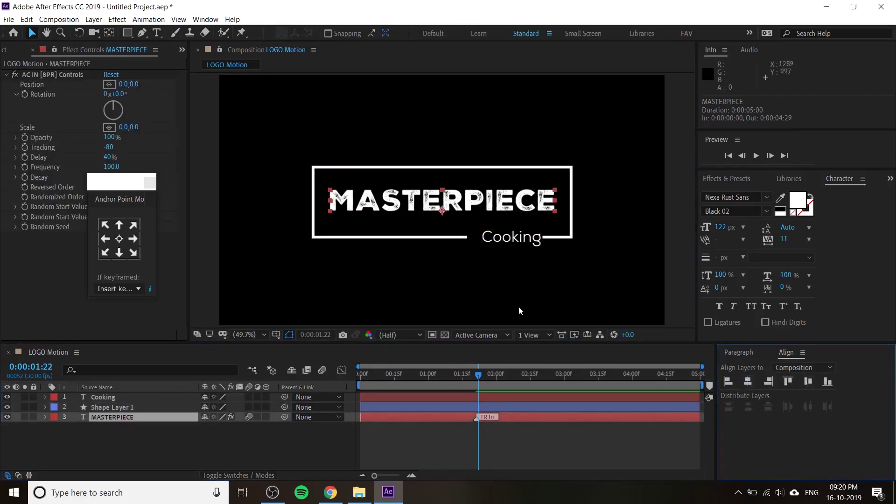
- Nudge the Cooking subtitle slightly left inside the outline's gap
{"action": "left_click", "coordinate": [519, 240]}
{"action": "left_click_drag", "start_coordinate": [518, 239], "coordinate": [513, 239]}
{"action": "left_click", "coordinate": [518, 257]}
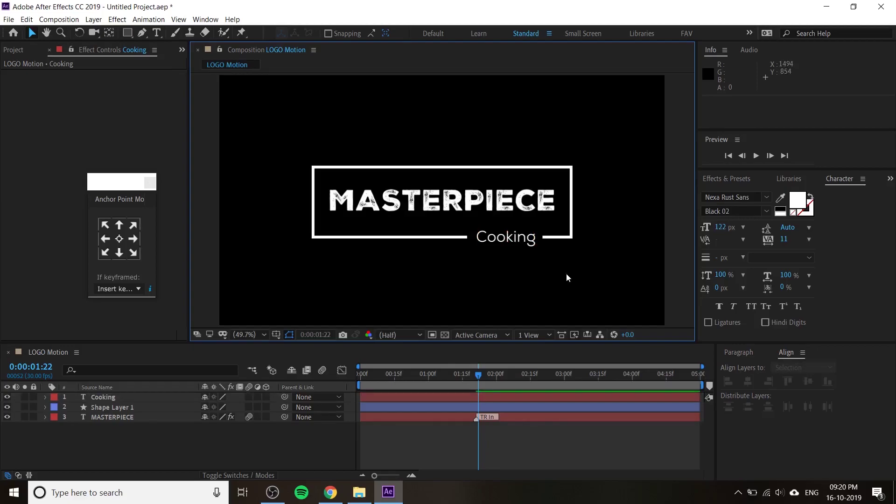
- Save the project as LOGO MOTION
{"action": "key", "text": "ctrl+s"}
{"action": "type", "text": "LOGO MOTION"}
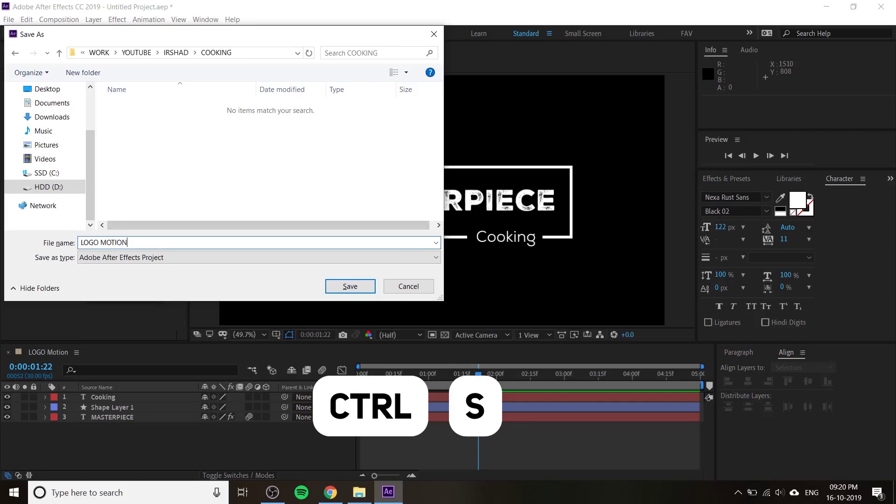
{"action": "key", "text": "Return"}
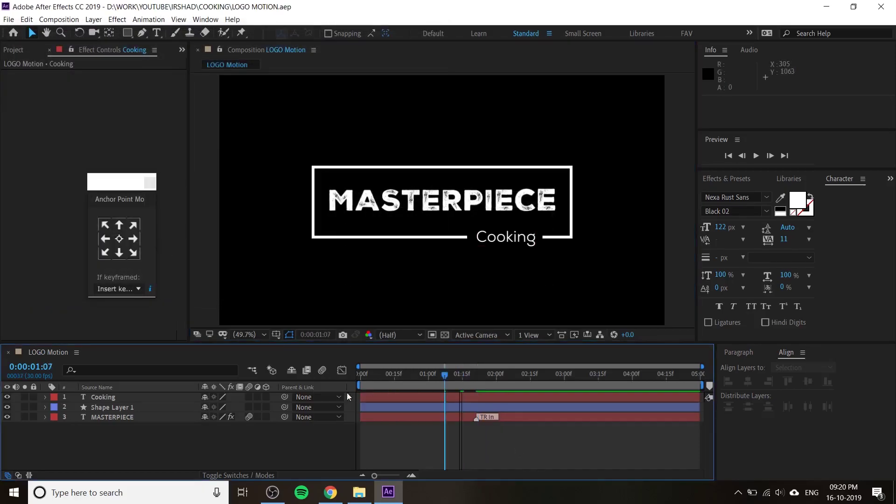
- Play back the logo animation from the beginning to check it
{"action": "key", "text": "space"}
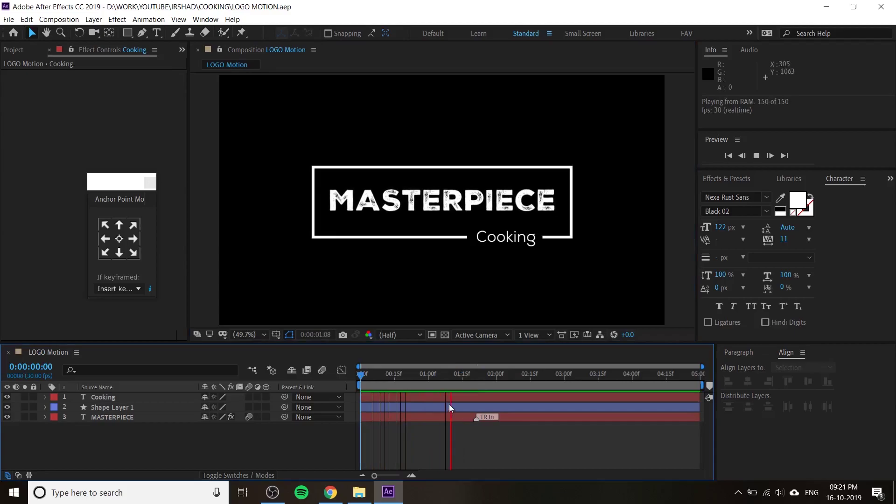
{"action": "key", "text": "space"}
{"action": "key", "text": "space"}
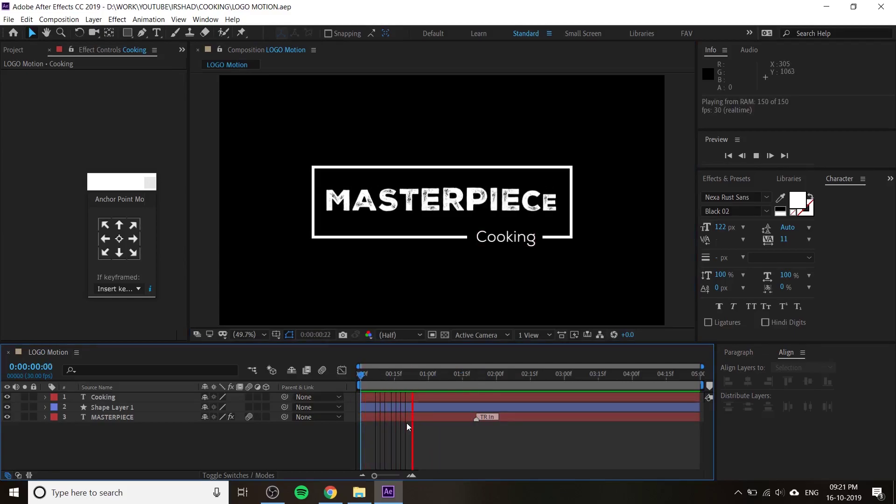
{"action": "key", "text": "space"}
- Give Cooking the Fade Characters Together From Start 3 In transition, then close Animation Composer
{"action": "left_click", "coordinate": [505, 246]}
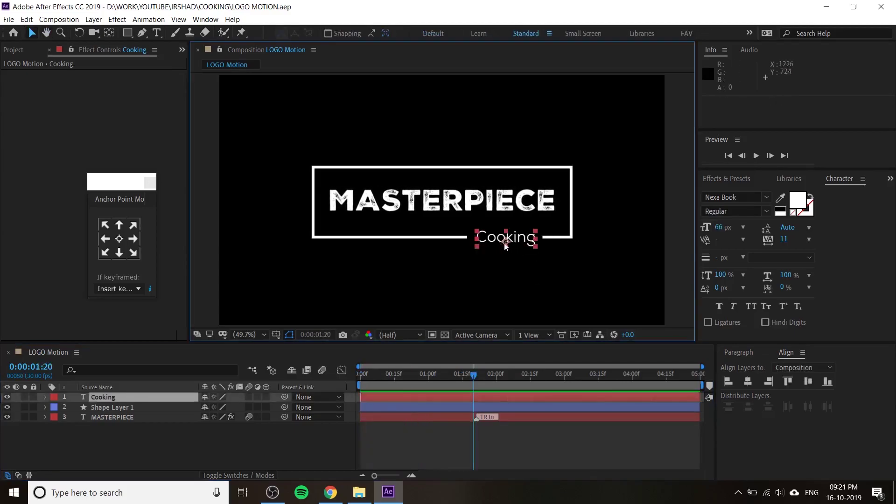
{"action": "left_click", "coordinate": [206, 19]}
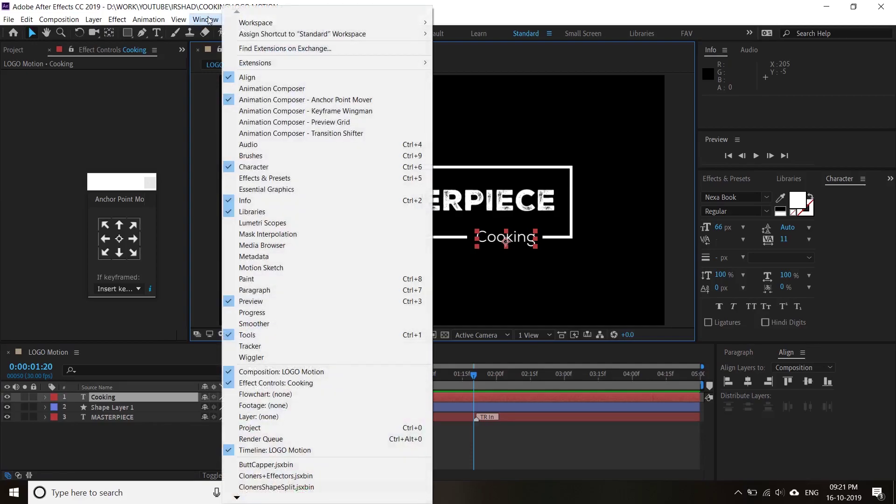
{"action": "left_click", "coordinate": [256, 88]}
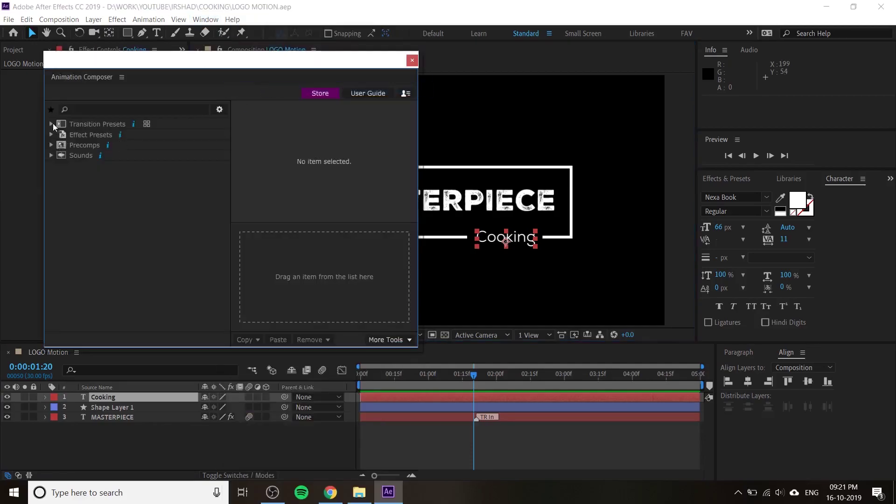
{"action": "left_click", "coordinate": [52, 124]}
{"action": "double_click", "coordinate": [103, 155]}
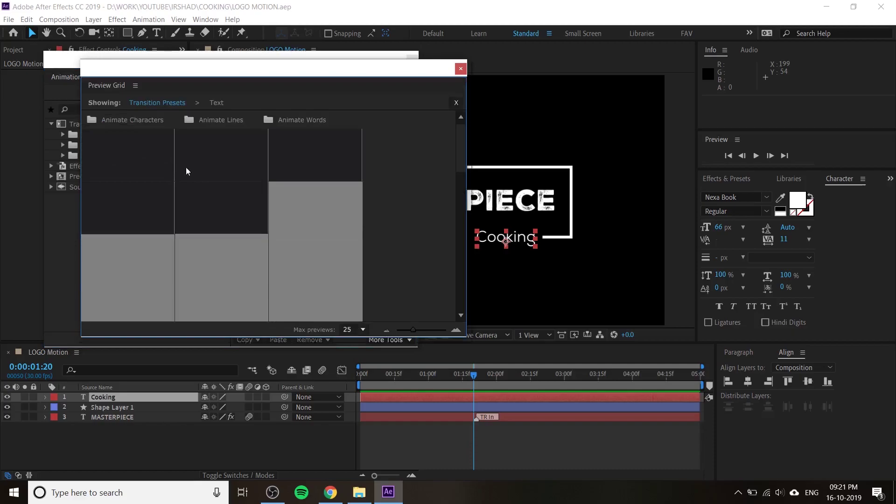
{"action": "left_click", "coordinate": [216, 168]}
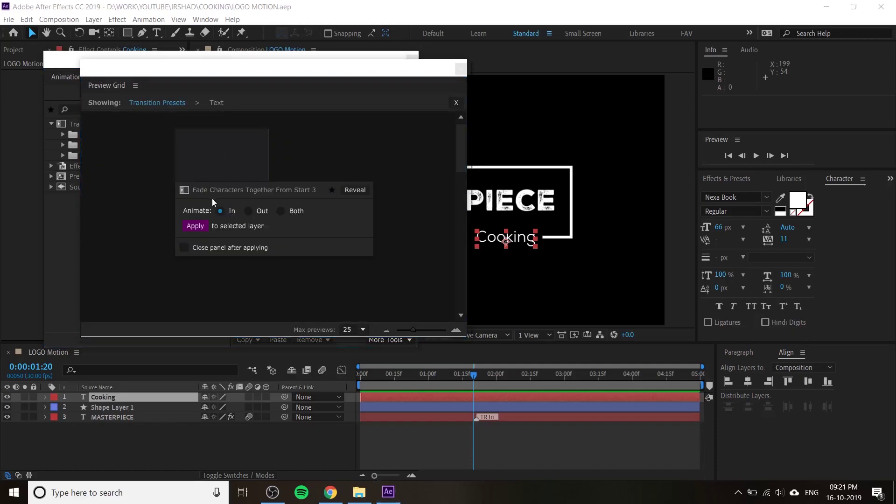
{"action": "left_click", "coordinate": [195, 227]}
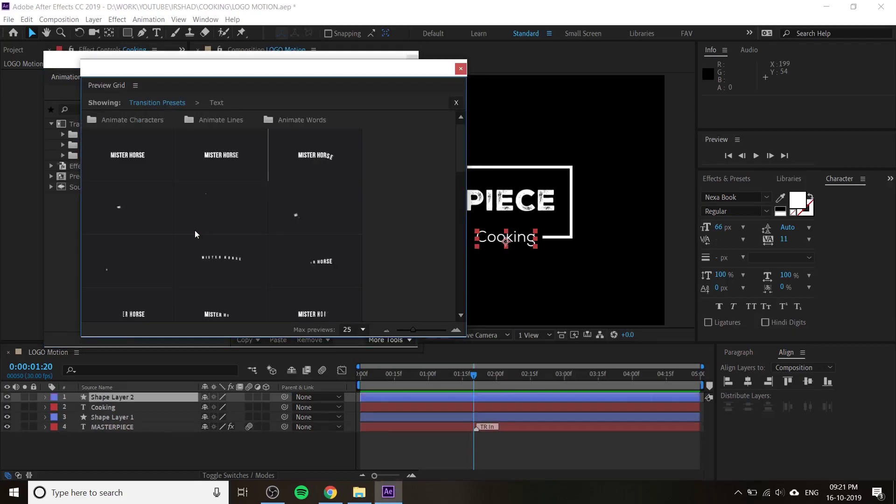
{"action": "left_click", "coordinate": [460, 69]}
{"action": "left_click", "coordinate": [413, 57]}
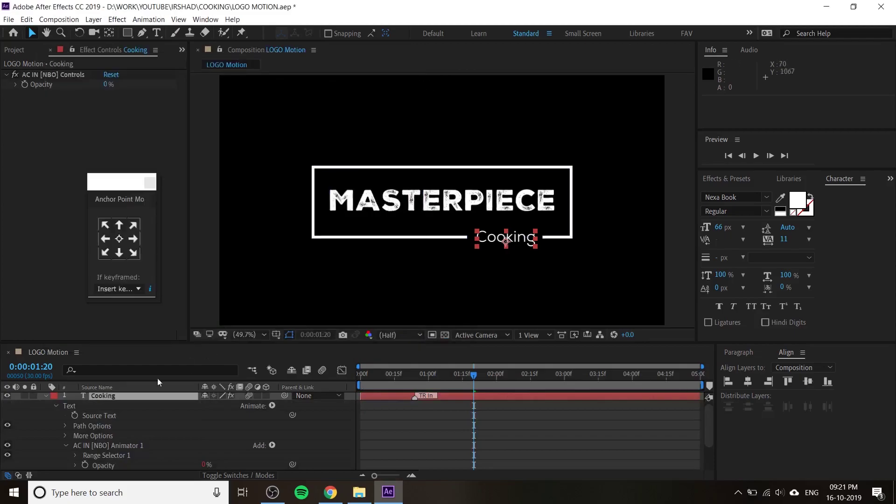
{"action": "left_click", "coordinate": [45, 395]}
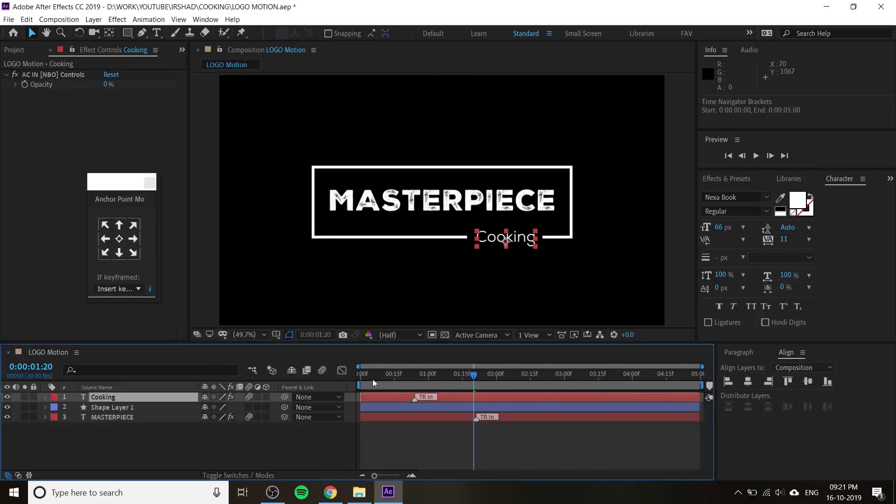
- Delay the Cooking layer by 11 frames to start at 0:00:01:03 and preview the timing
{"action": "mouse_move", "coordinate": [373, 379]}
{"action": "left_mouse_down"}
{"action": "mouse_move", "coordinate": [425, 389]}
{"action": "mouse_move", "coordinate": [402, 380]}
{"action": "mouse_move", "coordinate": [361, 386]}
{"action": "mouse_move", "coordinate": [395, 402]}
{"action": "mouse_move", "coordinate": [433, 398]}
{"action": "mouse_move", "coordinate": [381, 381]}
{"action": "left_mouse_up"}
{"action": "key", "text": "space"}
{"action": "key", "text": "space"}
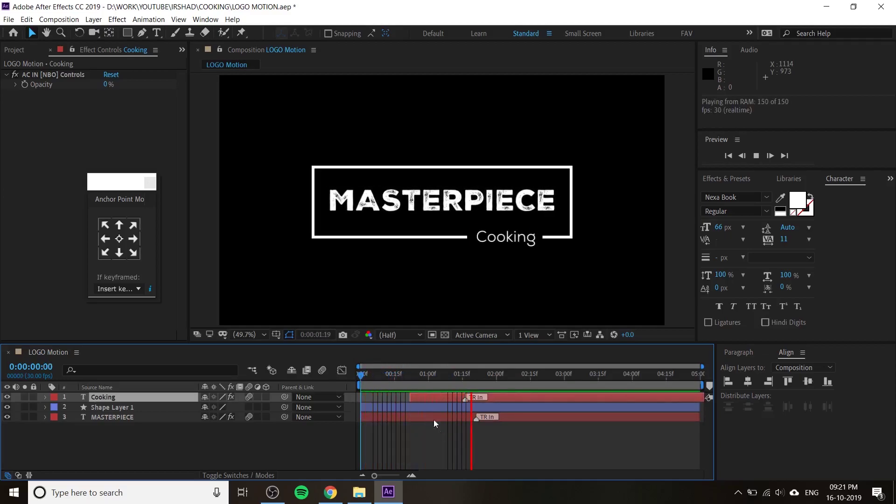
{"action": "left_click", "coordinate": [416, 376]}
{"action": "left_click_drag", "start_coordinate": [419, 399], "coordinate": [444, 399]}
{"action": "key", "text": "space"}
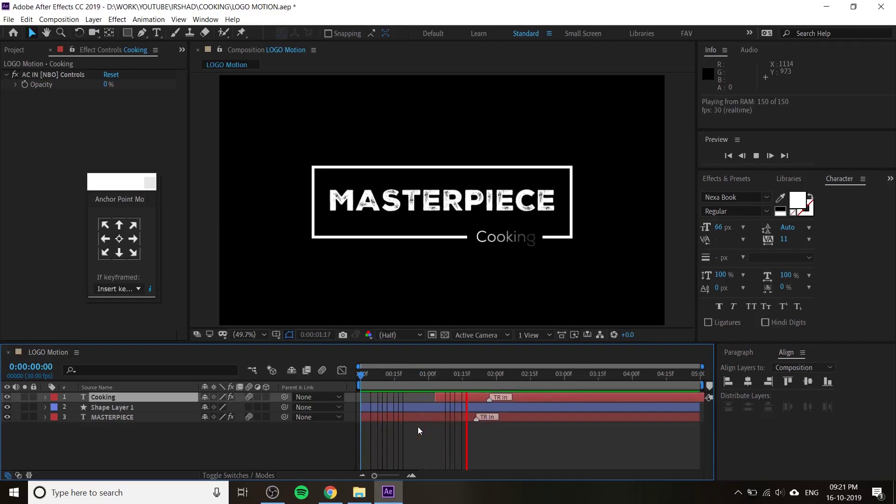
{"action": "left_click", "coordinate": [432, 382]}
{"action": "left_click_drag", "start_coordinate": [432, 382], "coordinate": [387, 386]}
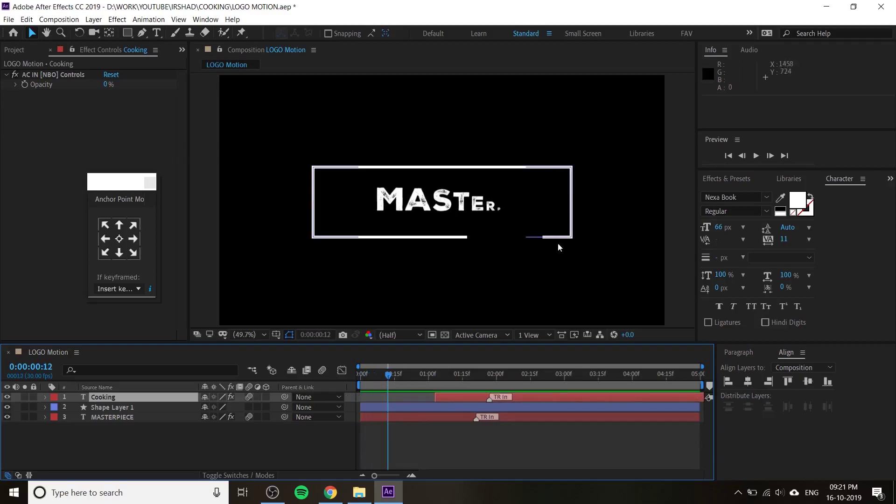
- Keyframe Trim Paths Start and End at 1:27, then set End to 0% at frame zero
{"action": "left_click", "coordinate": [69, 409]}
{"action": "left_click", "coordinate": [45, 407]}
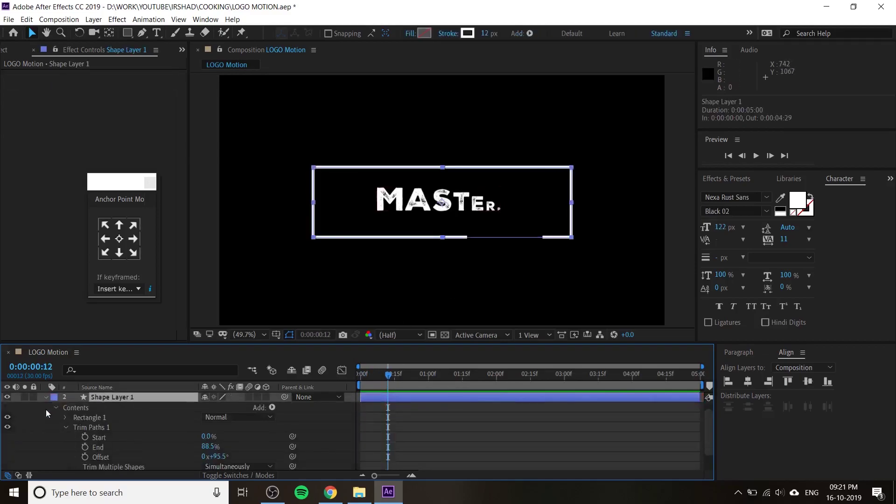
{"action": "left_click", "coordinate": [91, 427]}
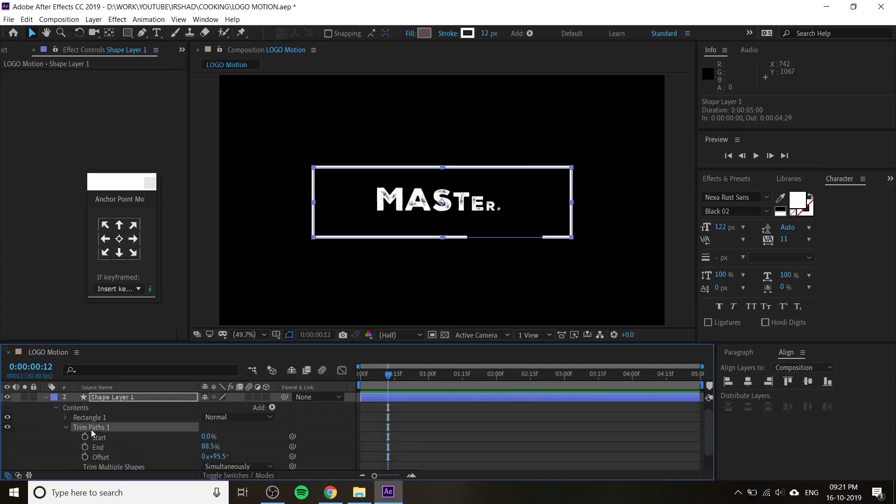
{"action": "scroll", "coordinate": [102, 434], "scroll_direction": "down", "scroll_amount": 2}
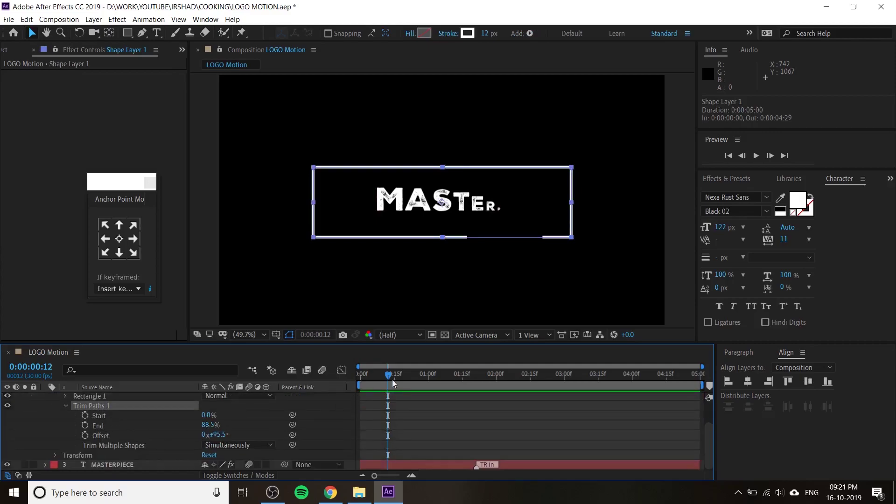
{"action": "left_click_drag", "start_coordinate": [391, 376], "coordinate": [493, 395]}
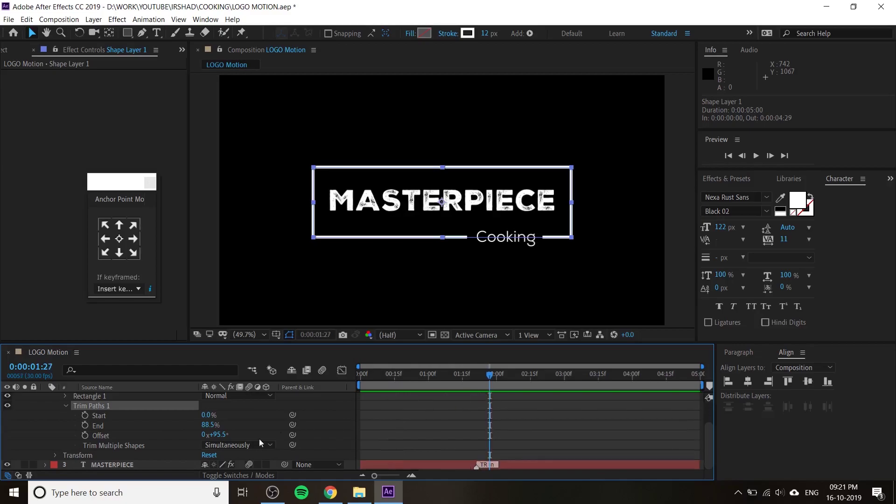
{"action": "left_click", "coordinate": [85, 425]}
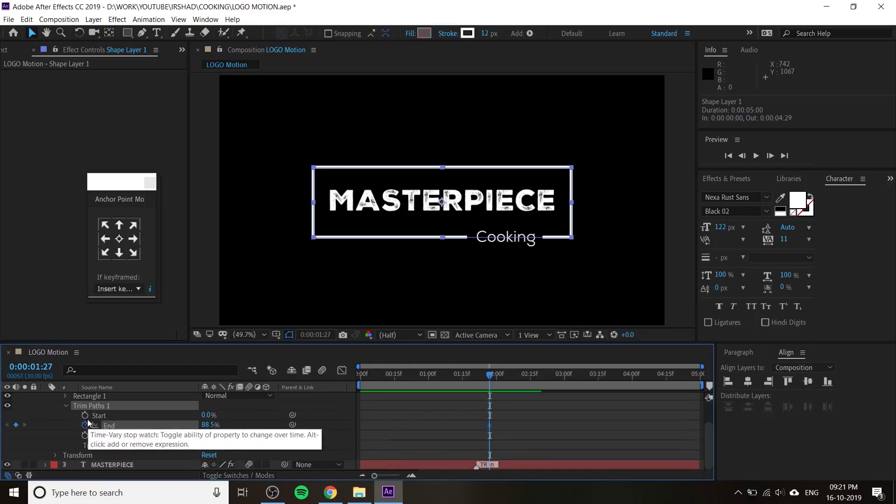
{"action": "left_click", "coordinate": [86, 416]}
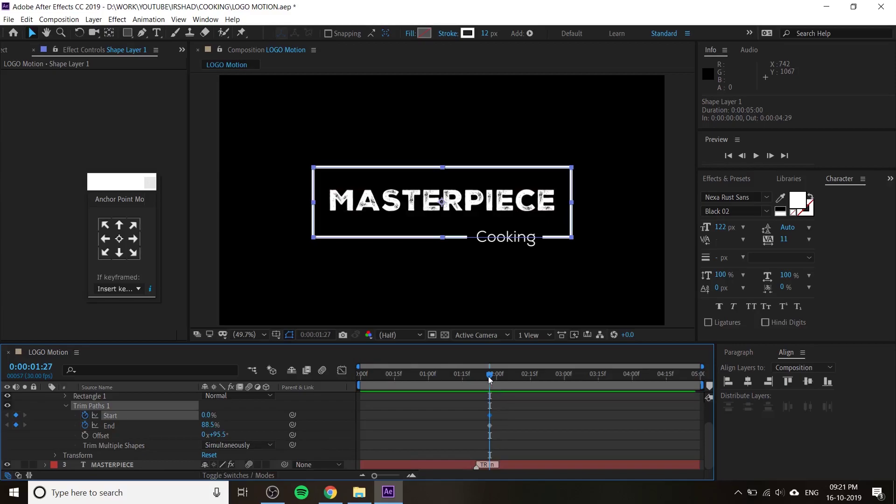
{"action": "left_click_drag", "start_coordinate": [489, 378], "coordinate": [360, 408]}
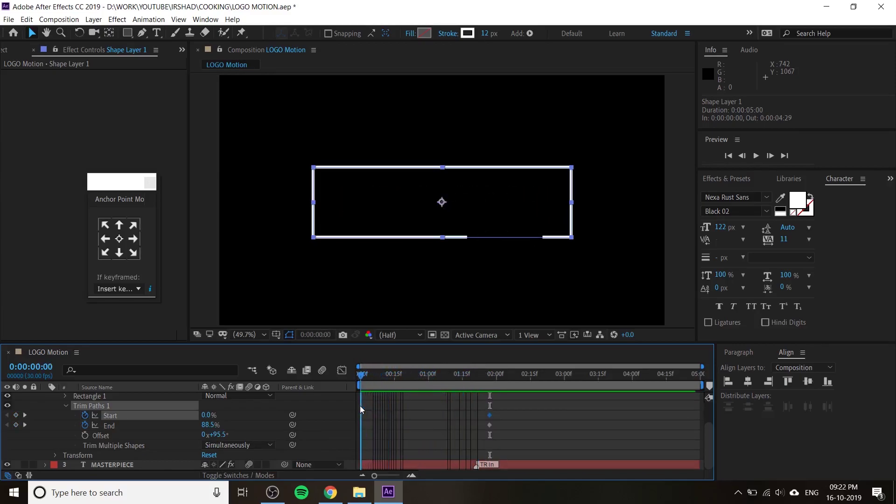
{"action": "left_click_drag", "start_coordinate": [211, 425], "coordinate": [161, 434]}
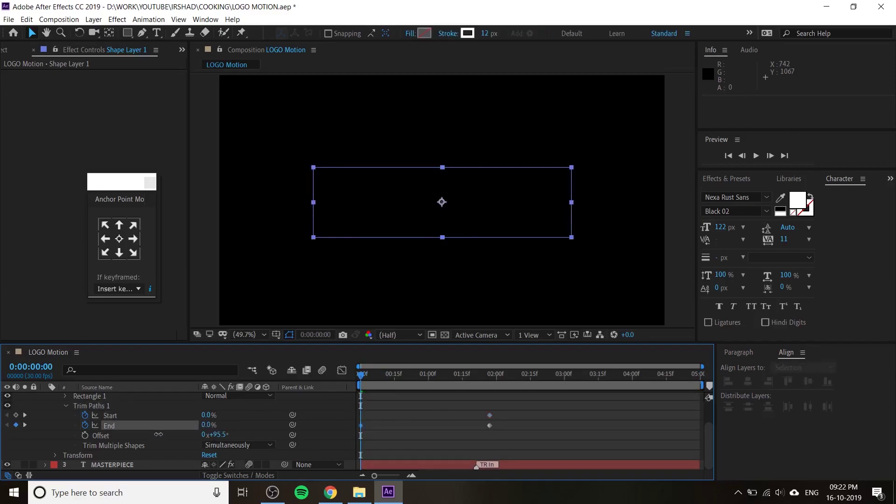
- Preview the border draw-on animation from the first frame
{"action": "key", "text": "space"}
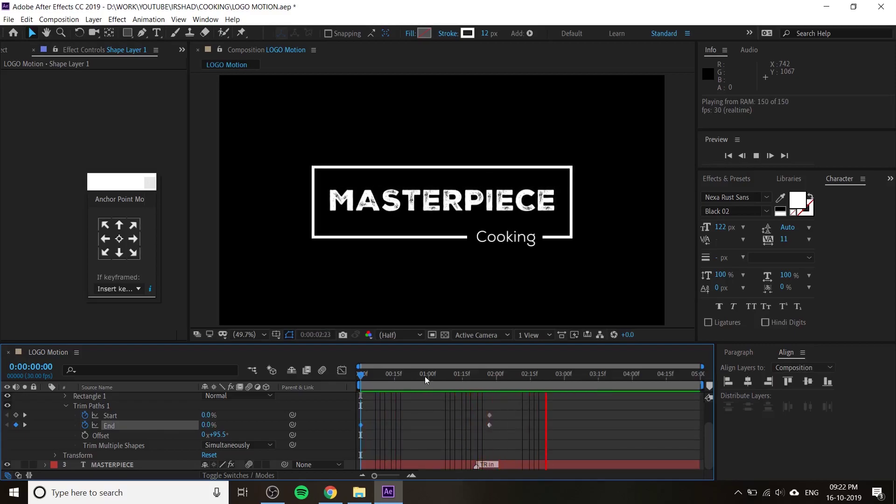
{"action": "left_click_drag", "start_coordinate": [425, 376], "coordinate": [372, 375]}
{"action": "key", "text": "Home"}
{"action": "key", "text": "space"}
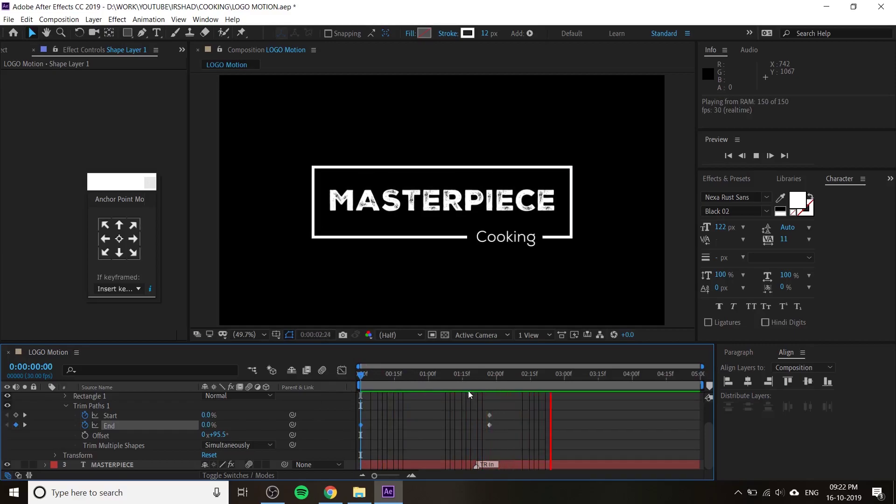
{"action": "key", "text": "space"}
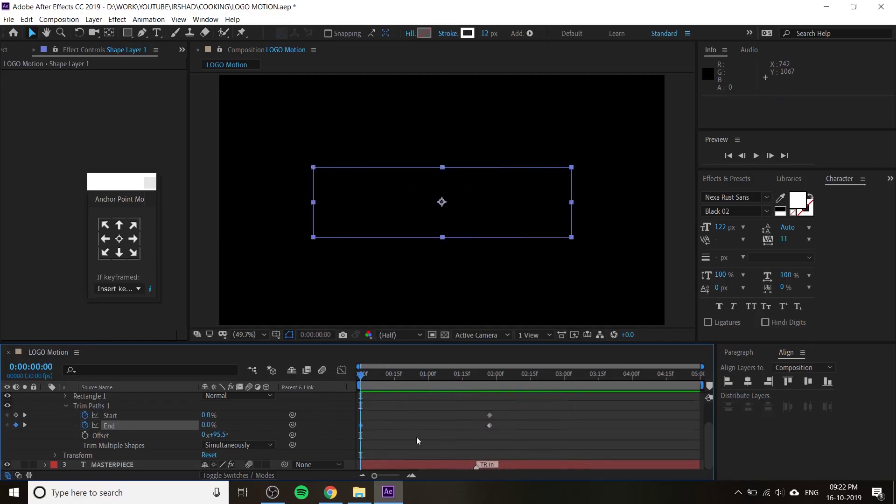
- Remove the Trim Paths Start keyframes and apply Easy Ease to the End keyframes
{"action": "left_click", "coordinate": [85, 416]}
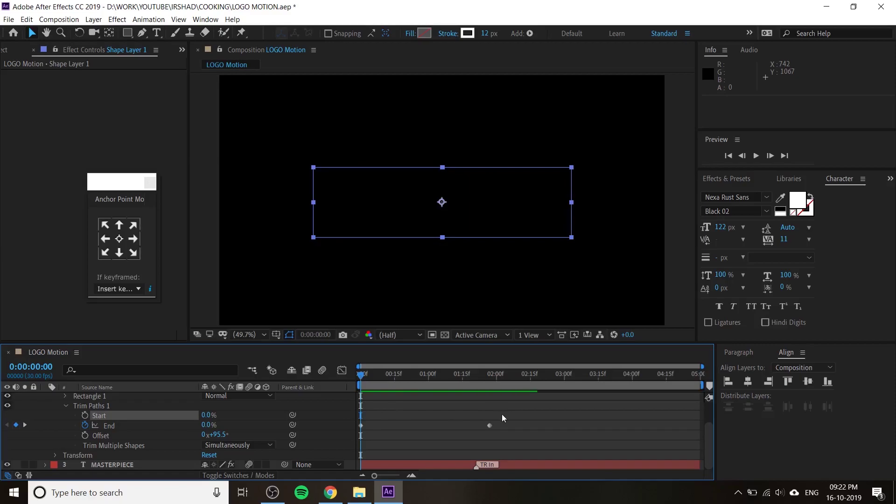
{"action": "left_click_drag", "start_coordinate": [502, 414], "coordinate": [363, 447]}
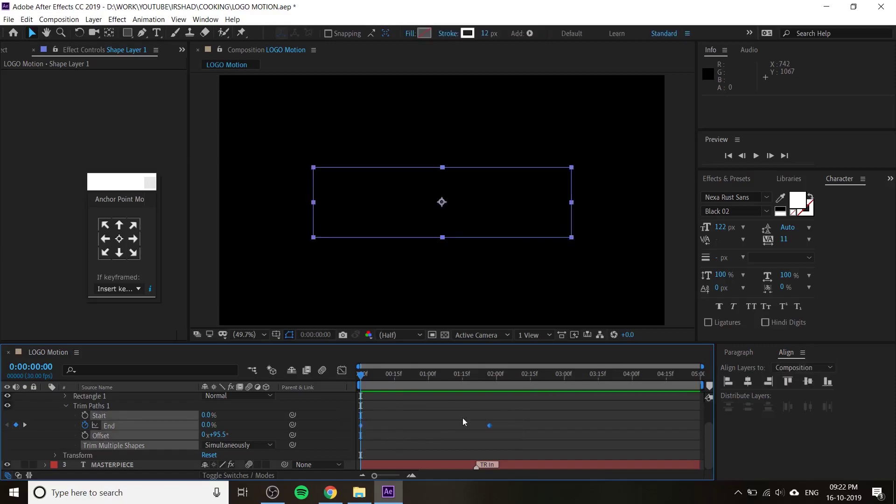
{"action": "right_click", "coordinate": [489, 424]}
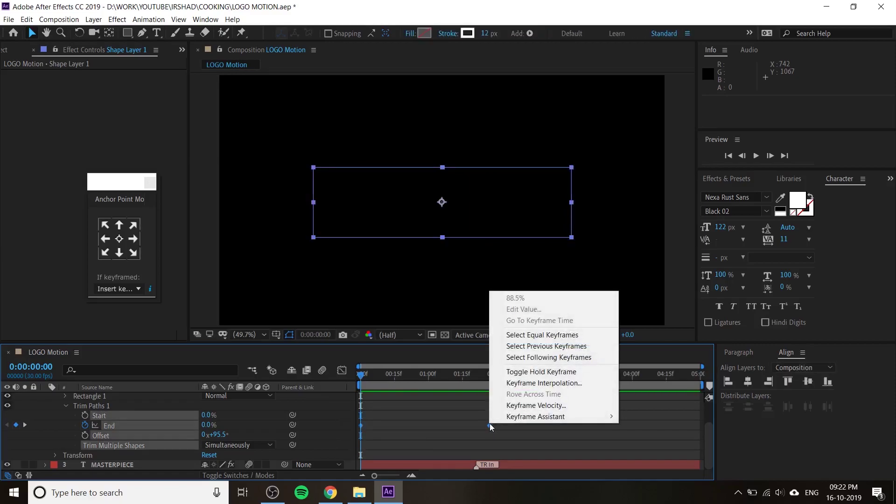
{"action": "mouse_move", "coordinate": [524, 420]}
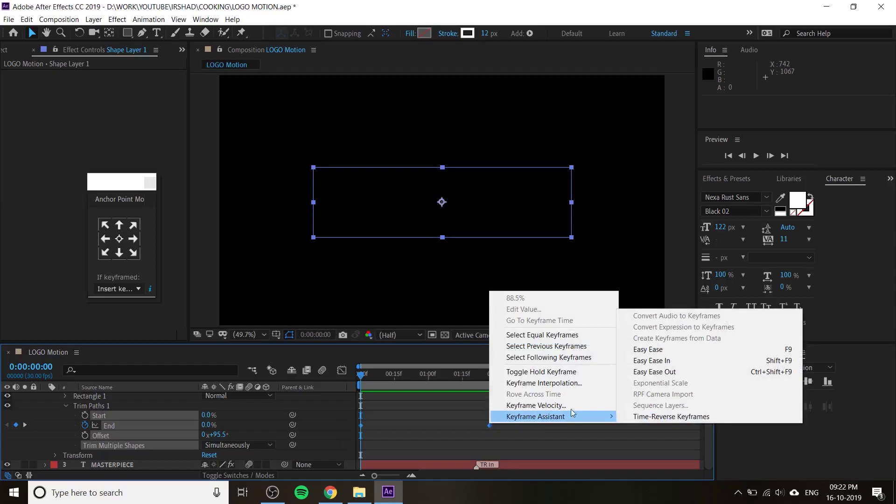
{"action": "left_click", "coordinate": [677, 346]}
{"action": "left_click", "coordinate": [556, 439]}
- Preview the eased draw-on and reselect the trim path keyframes
{"action": "key", "text": "space"}
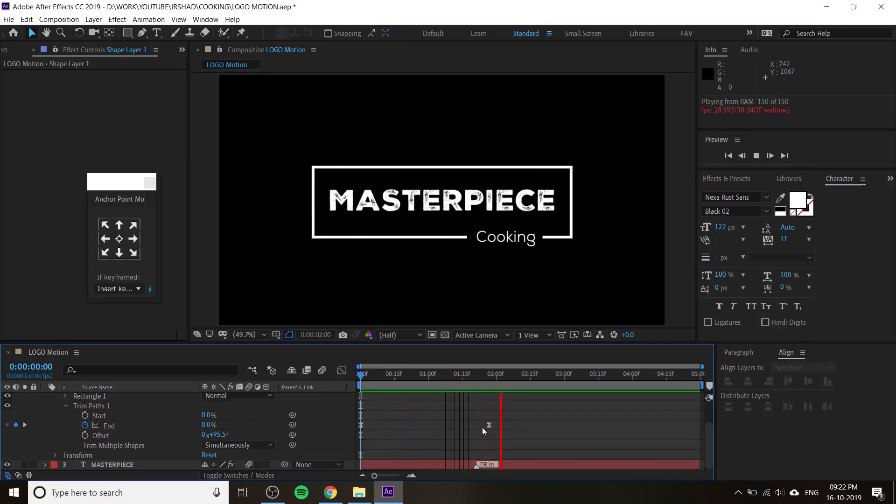
{"action": "key", "text": "space"}
{"action": "left_click_drag", "start_coordinate": [541, 411], "coordinate": [368, 441]}
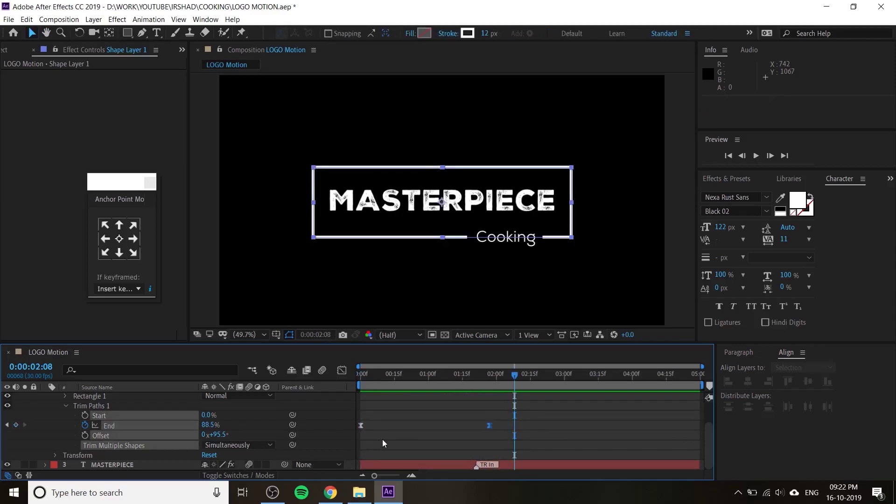
{"action": "left_click_drag", "start_coordinate": [533, 407], "coordinate": [322, 448]}
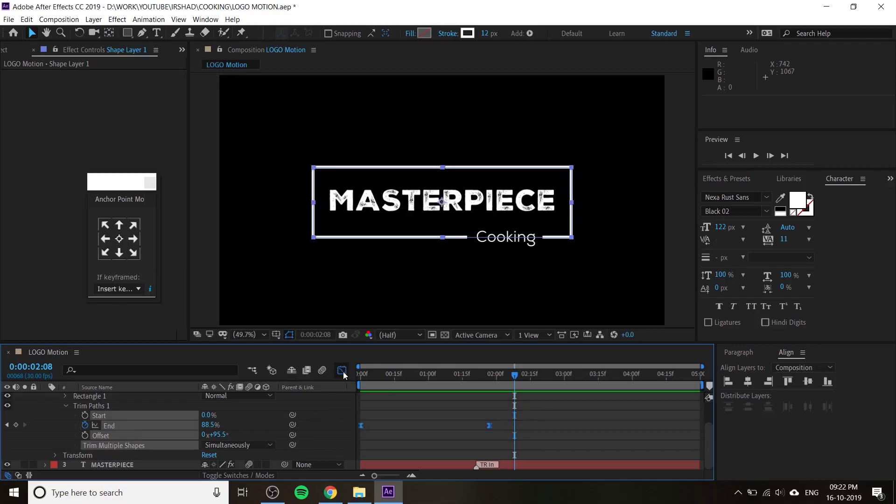
- Adjust the Trim Paths End keyframe in the speed graph, then preview the fast-then-slow draw-on
{"action": "left_click", "coordinate": [343, 371]}
{"action": "left_click_drag", "start_coordinate": [522, 428], "coordinate": [435, 449]}
{"action": "left_click_drag", "start_coordinate": [394, 379], "coordinate": [354, 389]}
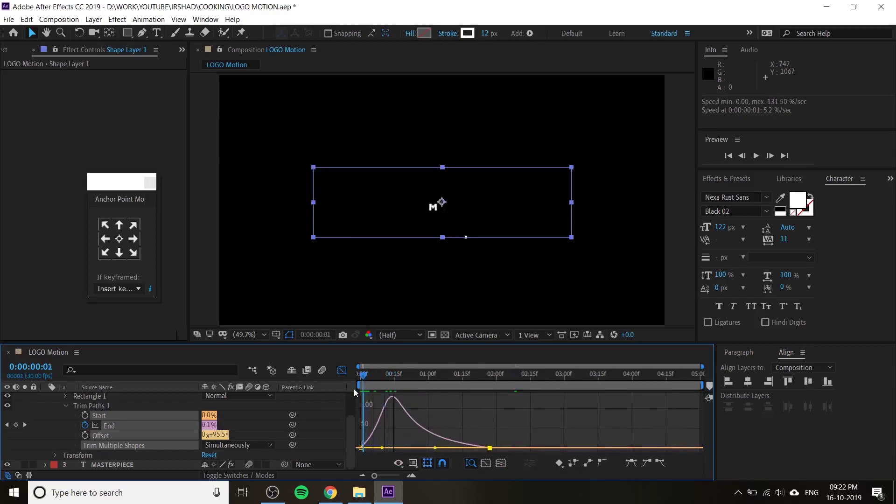
{"action": "key", "text": "space"}
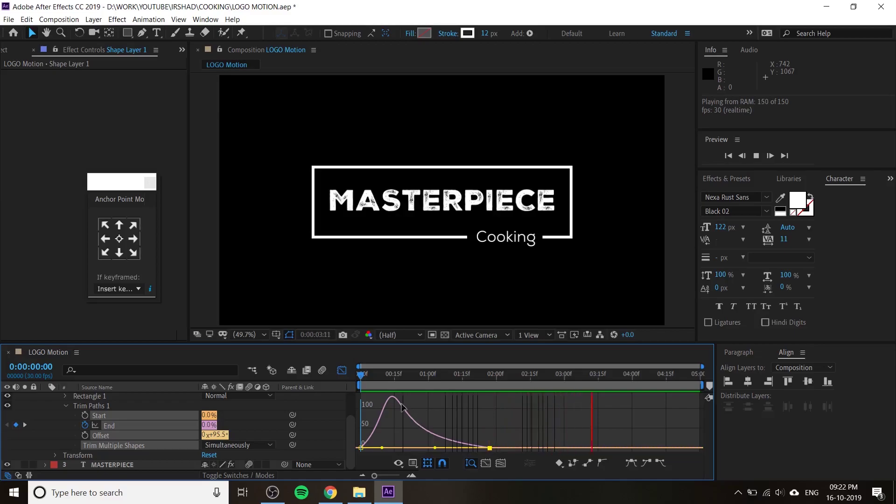
{"action": "key", "text": "space"}
- Return the timeline to layer bars and deselect the trim path properties
{"action": "key", "text": "shift+F3"}
{"action": "left_click", "coordinate": [467, 416]}
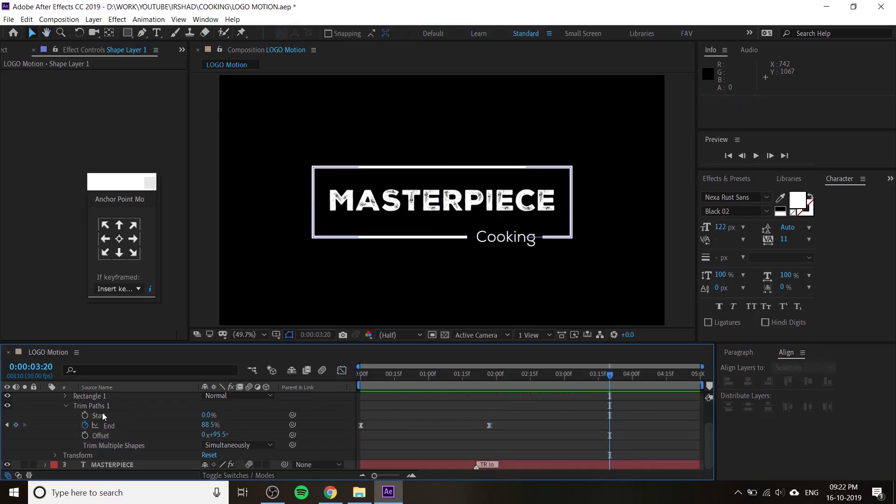
{"action": "scroll", "coordinate": [102, 413], "scroll_direction": "up", "scroll_amount": 2}
- Collapse the shape layer, make the Timeline taller, and replay the full logo intro several times
{"action": "left_click", "coordinate": [46, 407]}
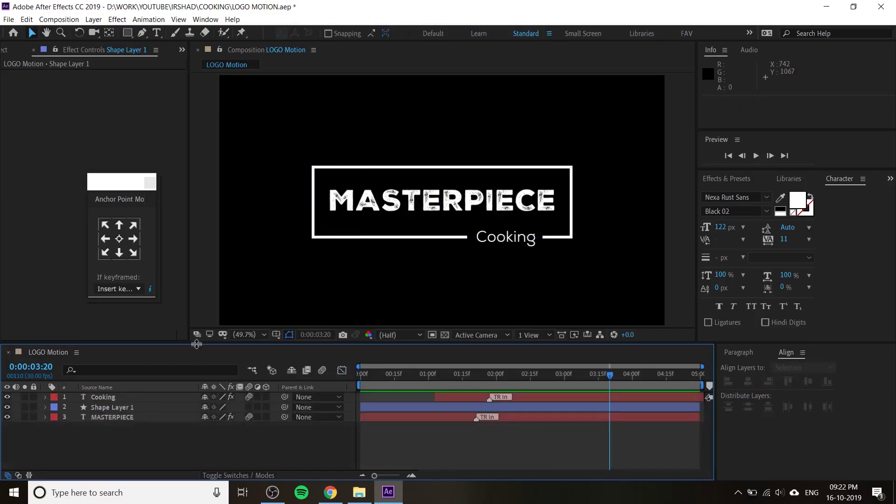
{"action": "left_click_drag", "start_coordinate": [199, 345], "coordinate": [203, 308]}
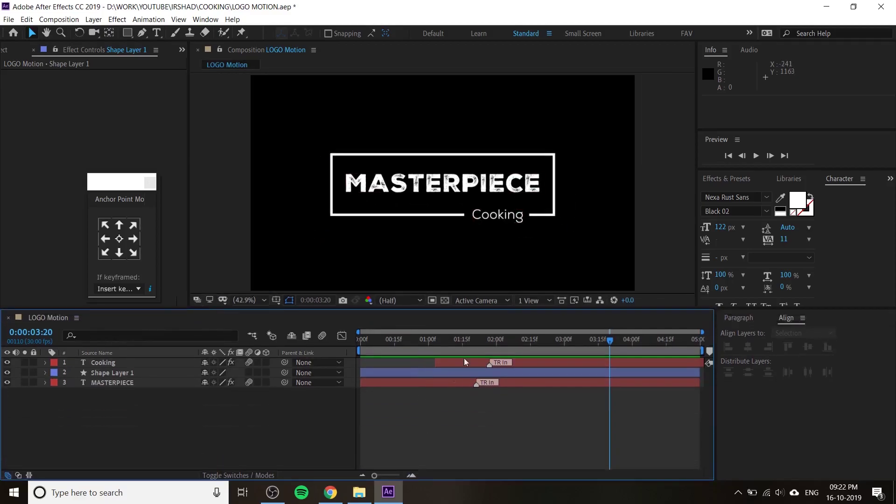
{"action": "left_click_drag", "start_coordinate": [463, 339], "coordinate": [277, 387]}
{"action": "key", "text": "space"}
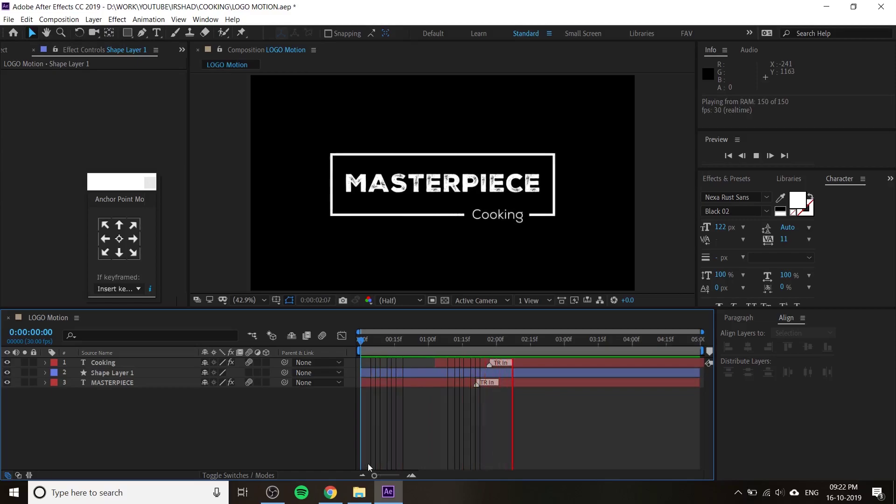
{"action": "key", "text": "space"}
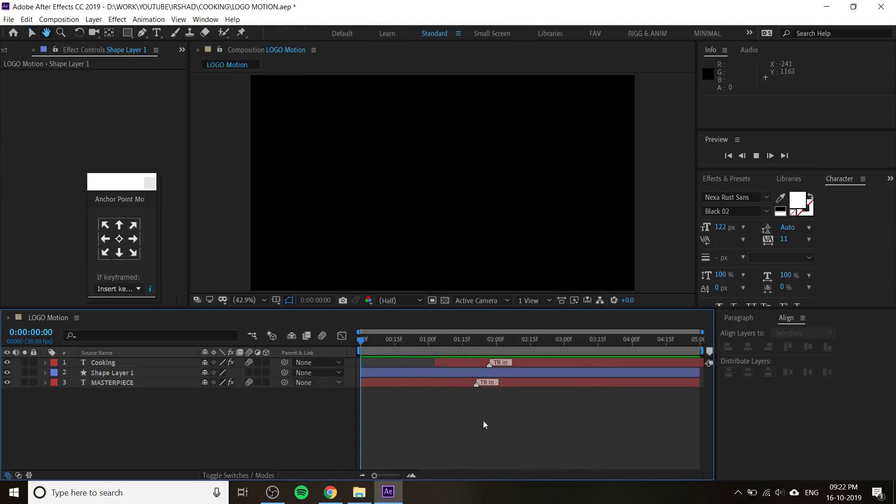
{"action": "key", "text": "space"}
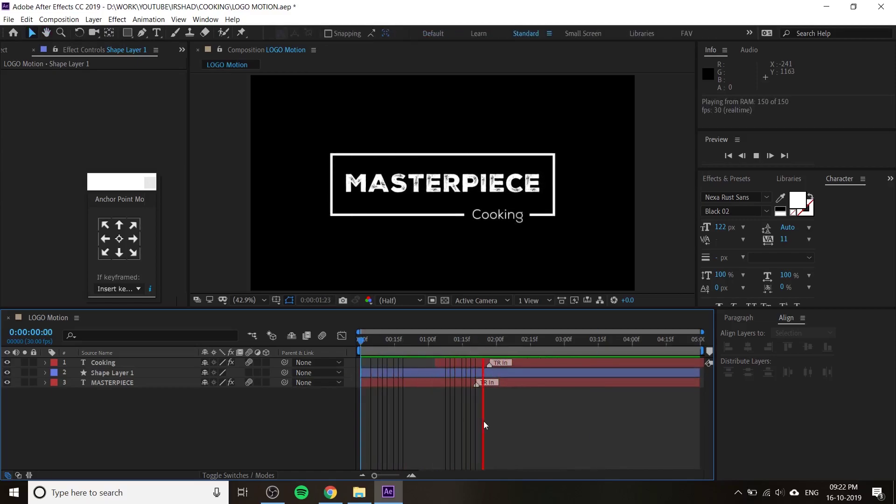
{"action": "key", "text": "space"}
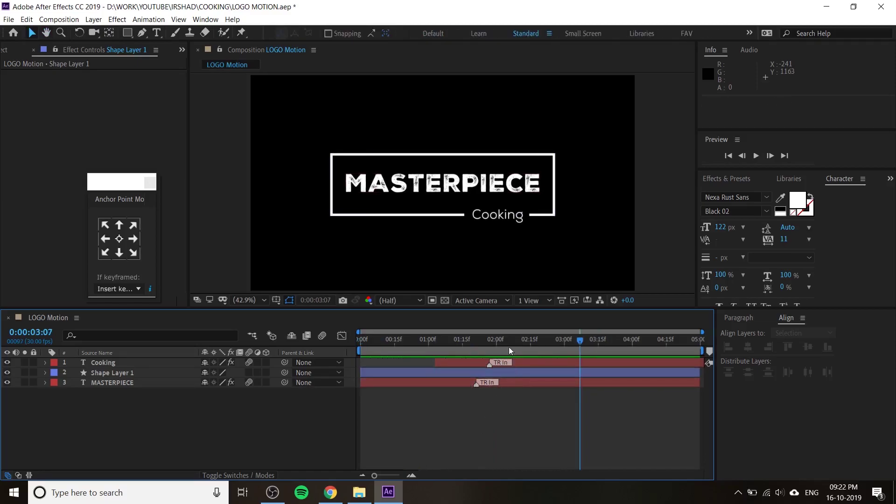
{"action": "left_click_drag", "start_coordinate": [508, 351], "coordinate": [435, 351]}
{"action": "key", "text": "space"}
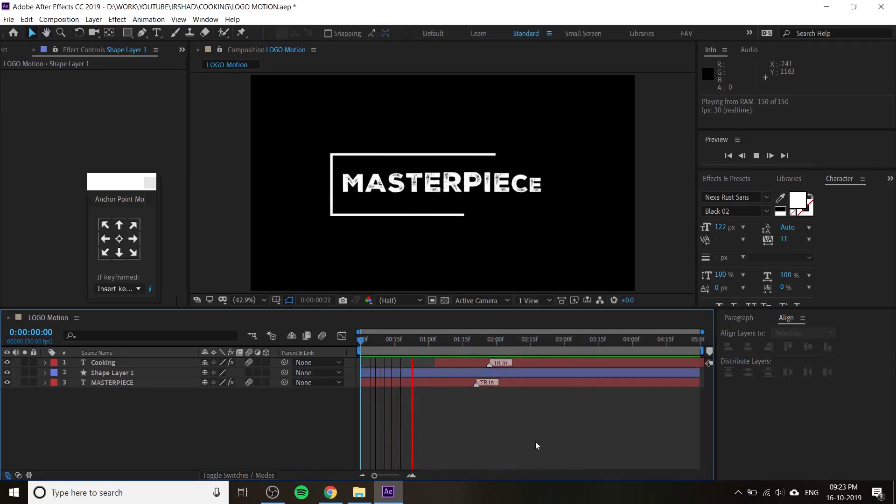
- Change the subtitle text from 'Cooking' to 'Kitchen'
{"action": "left_click", "coordinate": [504, 219]}
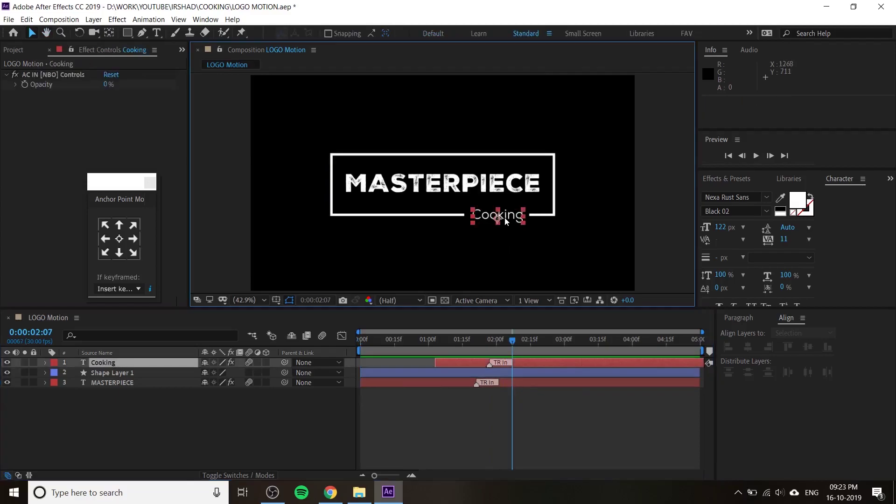
{"action": "double_click", "coordinate": [506, 221]}
{"action": "type", "text": "Kitc"}
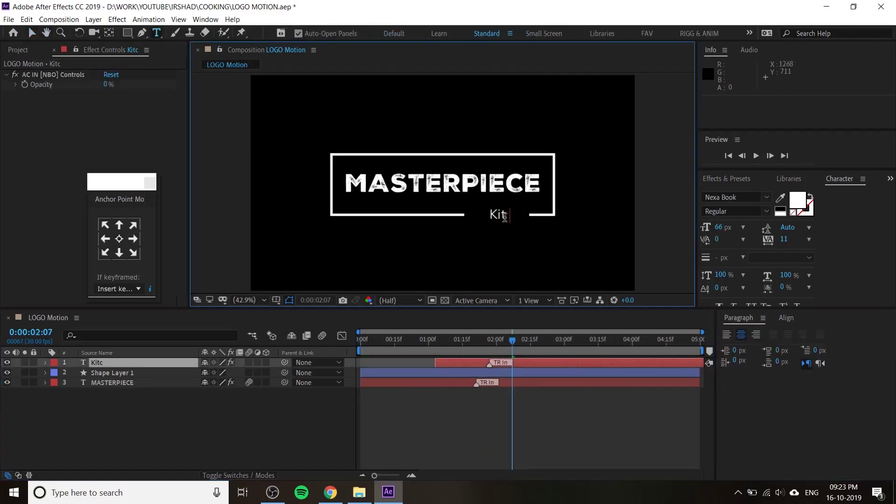
{"action": "type", "text": "hen"}
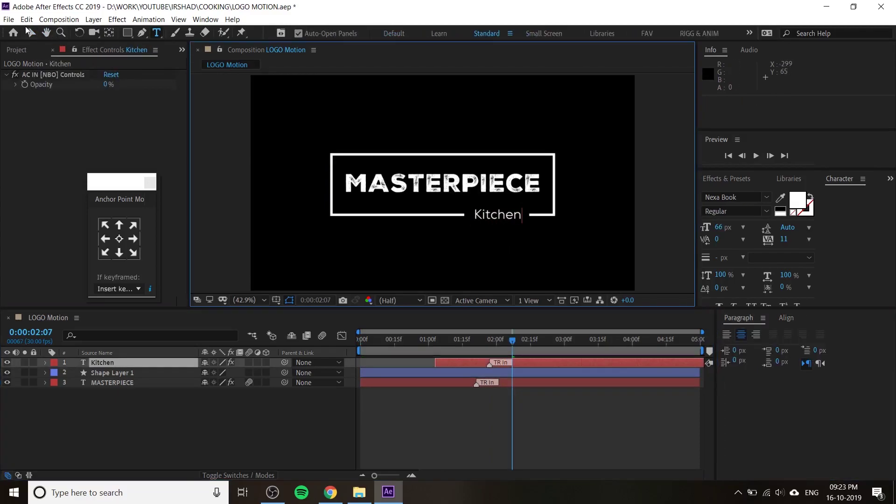
{"action": "left_click", "coordinate": [31, 33]}
- Deselect the layer and preview the animation with Kitchen fading in
{"action": "left_click", "coordinate": [157, 435]}
{"action": "key", "text": "space"}
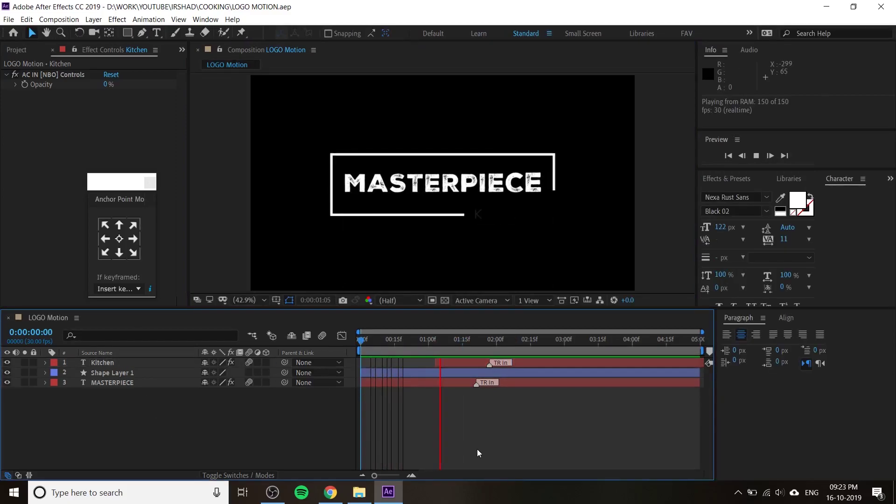
{"action": "key", "text": "space"}
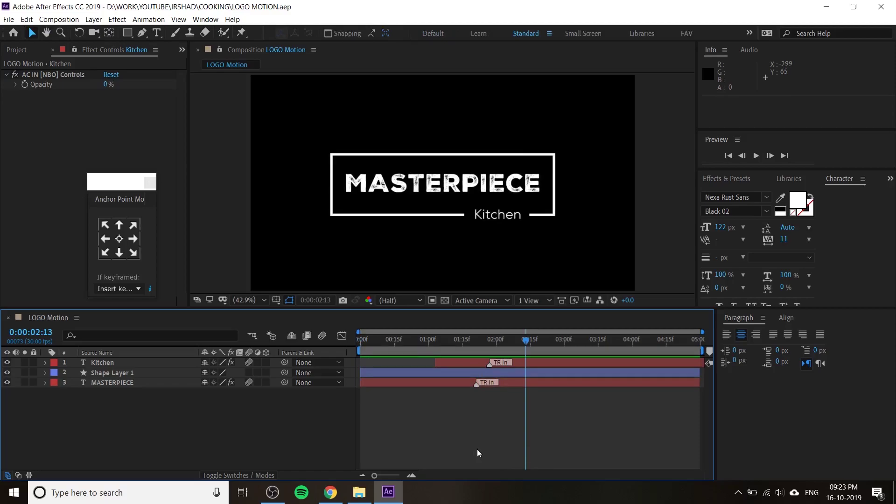
- Set the Kitchen subtitle to Nexa Bold and enlarge it to about 75 px
{"action": "left_click", "coordinate": [510, 215]}
{"action": "left_click", "coordinate": [747, 197]}
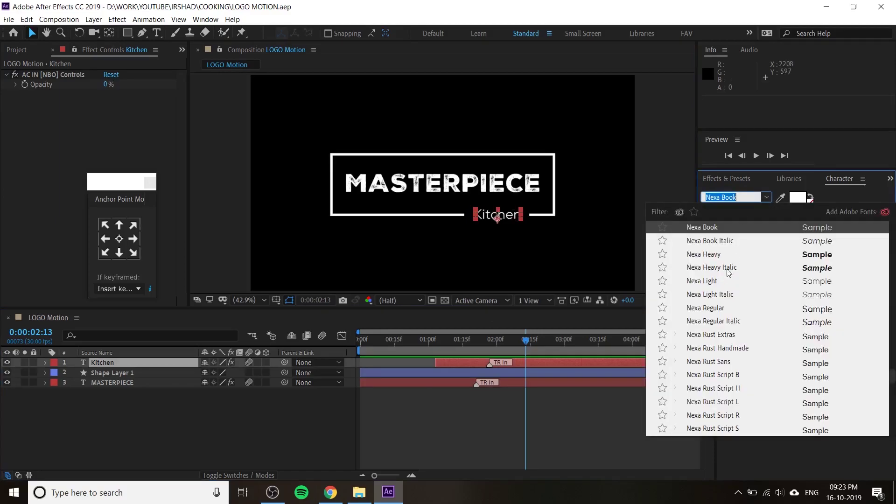
{"action": "scroll", "coordinate": [727, 278], "scroll_direction": "up", "scroll_amount": 1}
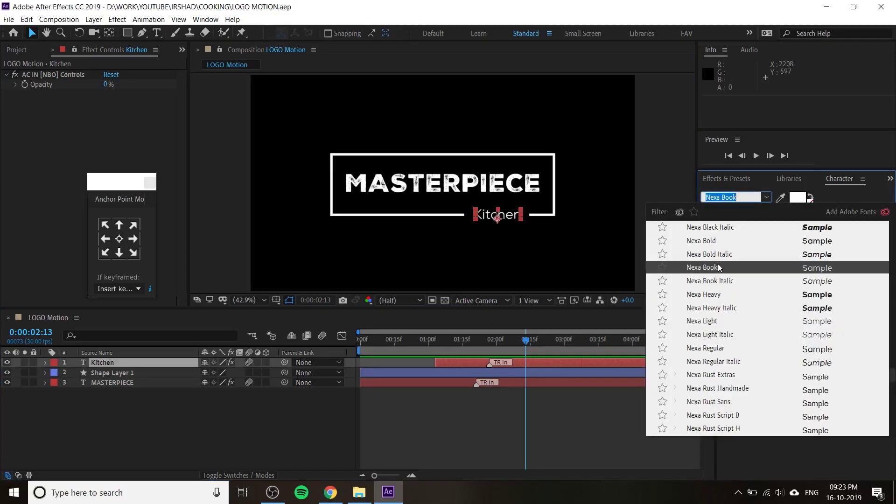
{"action": "left_click", "coordinate": [716, 240]}
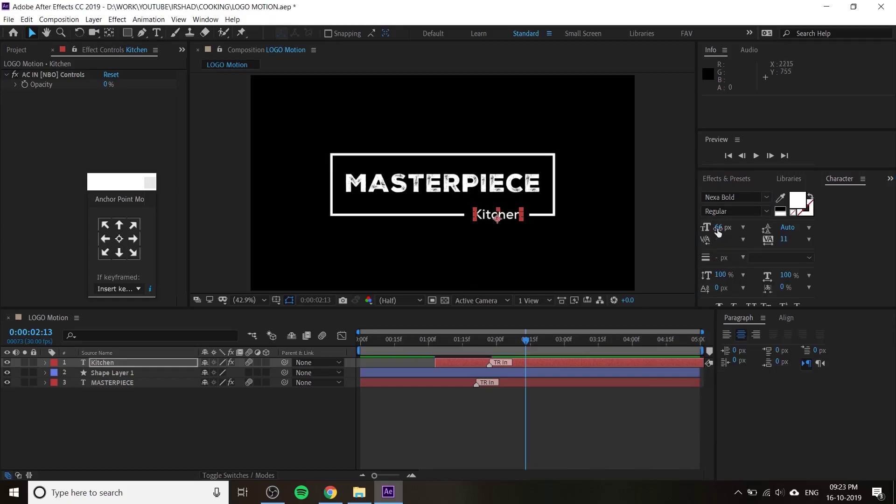
{"action": "left_click_drag", "start_coordinate": [718, 232], "coordinate": [728, 230]}
- Nudge the Kitchen subtitle one pixel to the left
{"action": "left_click", "coordinate": [665, 237]}
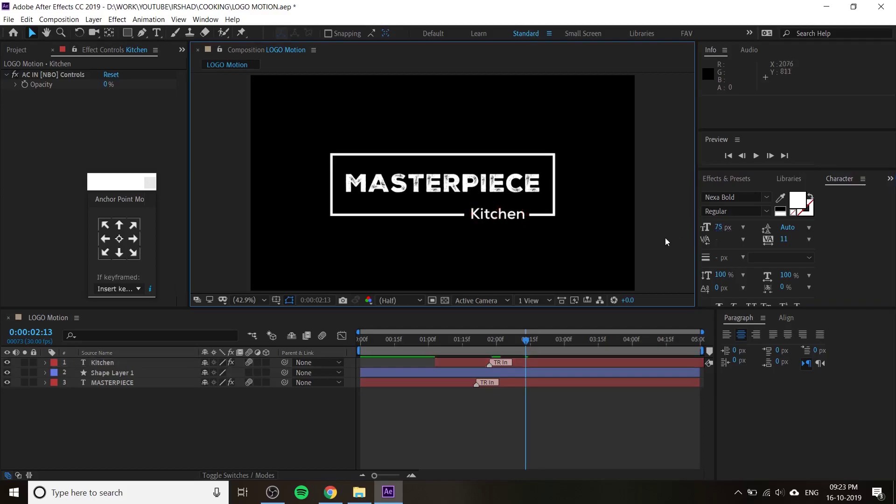
{"action": "left_click", "coordinate": [491, 218]}
{"action": "key", "text": "Left"}
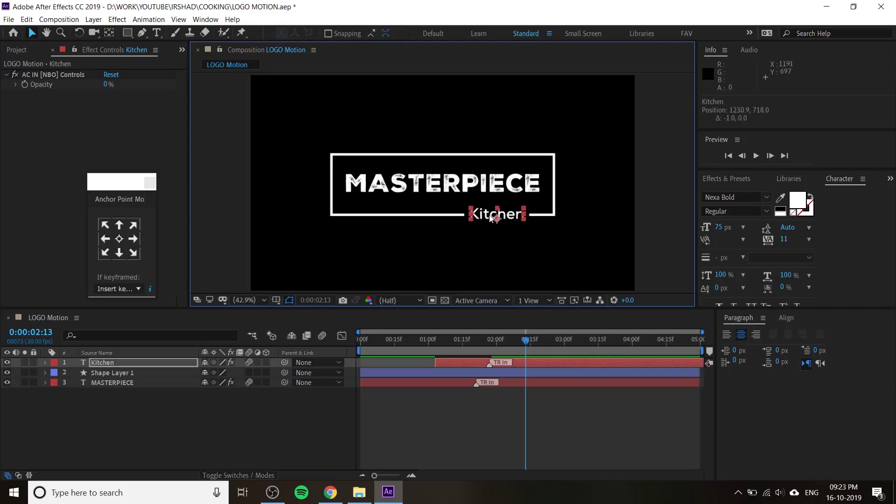
{"action": "left_click", "coordinate": [648, 224]}
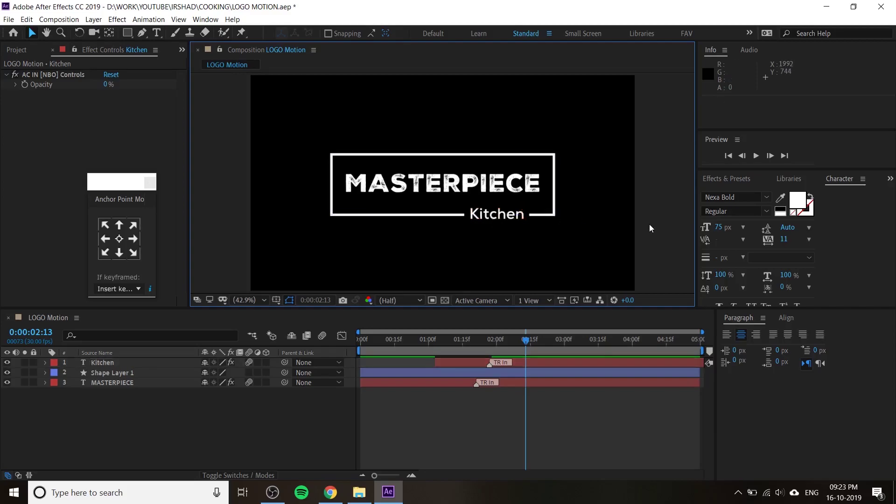
{"action": "left_click", "coordinate": [494, 216]}
- Zoom in and move Kitchen up about 15 px, centring it in the outline's bottom gap
{"action": "scroll", "coordinate": [495, 217], "scroll_direction": "up", "scroll_amount": 1}
{"action": "scroll", "coordinate": [495, 218], "scroll_direction": "up", "scroll_amount": 4}
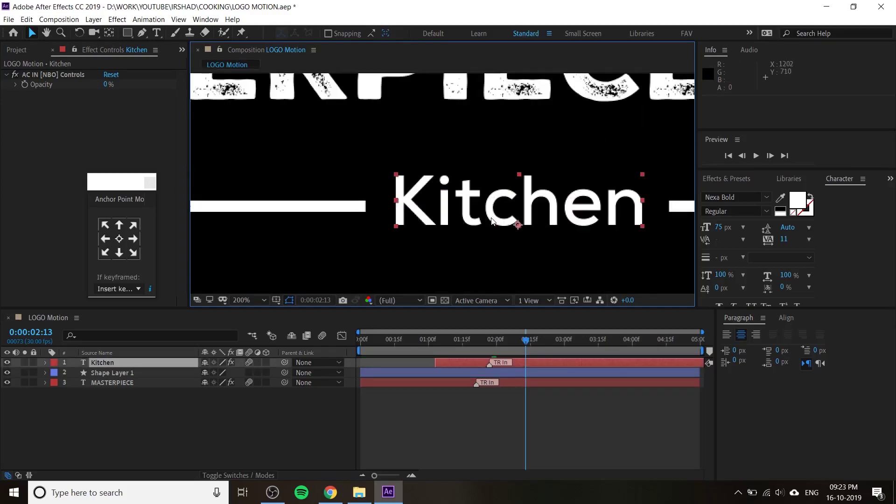
{"action": "key", "text": "Up"}
{"action": "key", "text": "Up"}
{"action": "key", "text": "Up"}
{"action": "key", "text": "Up"}
{"action": "key", "text": "Up"}
{"action": "key", "text": "Up"}
{"action": "key", "text": "Up"}
{"action": "key", "text": "Up"}
{"action": "key", "text": "Up"}
{"action": "key", "text": "Up"}
{"action": "key", "text": "Up"}
{"action": "key", "text": "Up"}
{"action": "key", "text": "Up"}
{"action": "key", "text": "Up"}
{"action": "left_click_drag", "start_coordinate": [426, 205], "coordinate": [385, 208]}
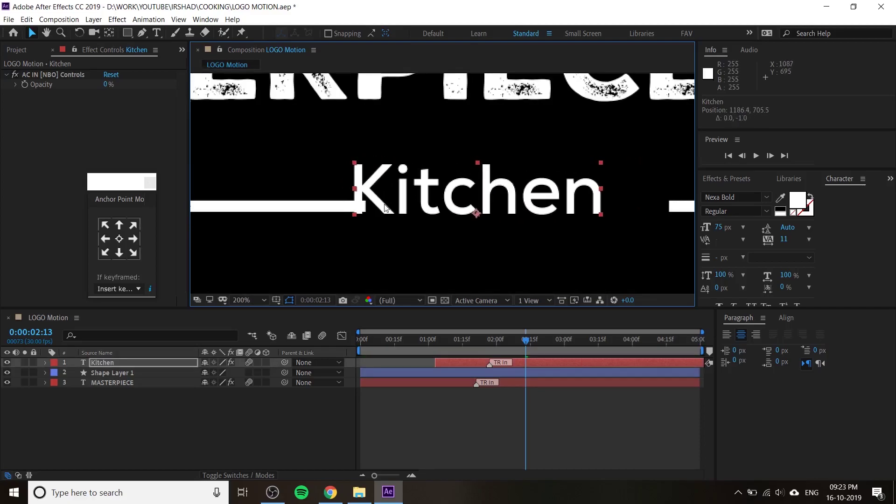
{"action": "key", "text": "Up"}
{"action": "key", "text": "Up"}
{"action": "key", "text": "Up"}
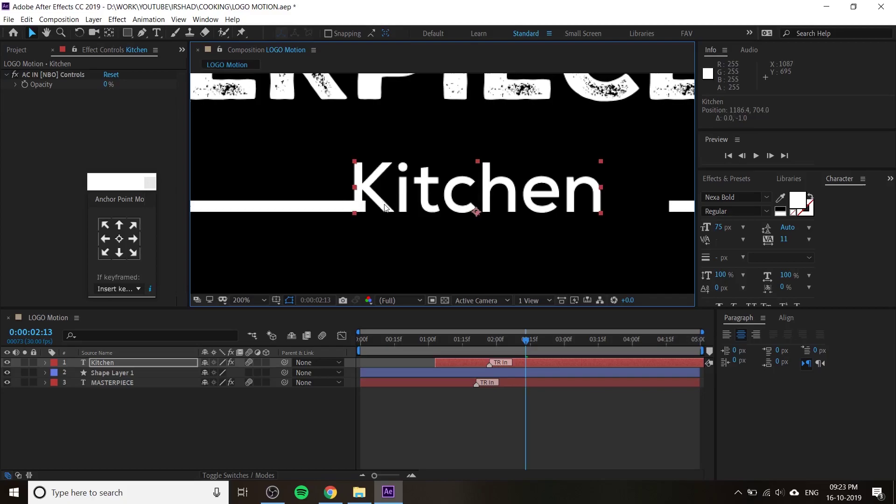
{"action": "left_click_drag", "start_coordinate": [391, 212], "coordinate": [432, 212]}
{"action": "left_click", "coordinate": [454, 239]}
- Zoom back out and replay the logo animation from near the start
{"action": "scroll", "coordinate": [468, 235], "scroll_direction": "down", "scroll_amount": 4}
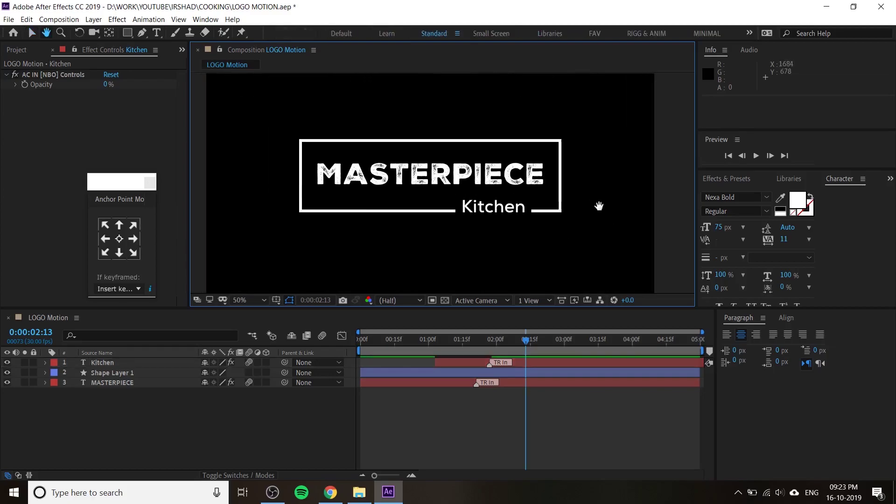
{"action": "left_click_drag", "start_coordinate": [526, 359], "coordinate": [378, 363]}
{"action": "key", "text": "space"}
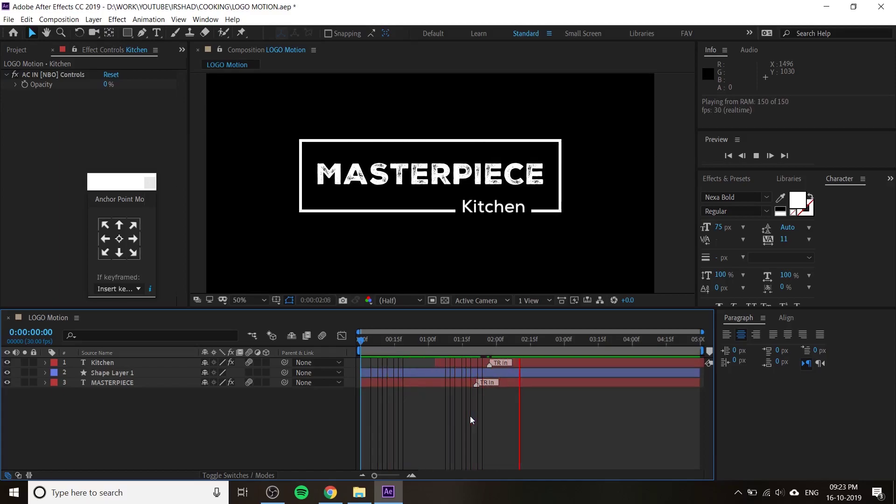
- Check the logo over the transparency grid at the start and at 0:00:01:20
{"action": "key", "text": "space"}
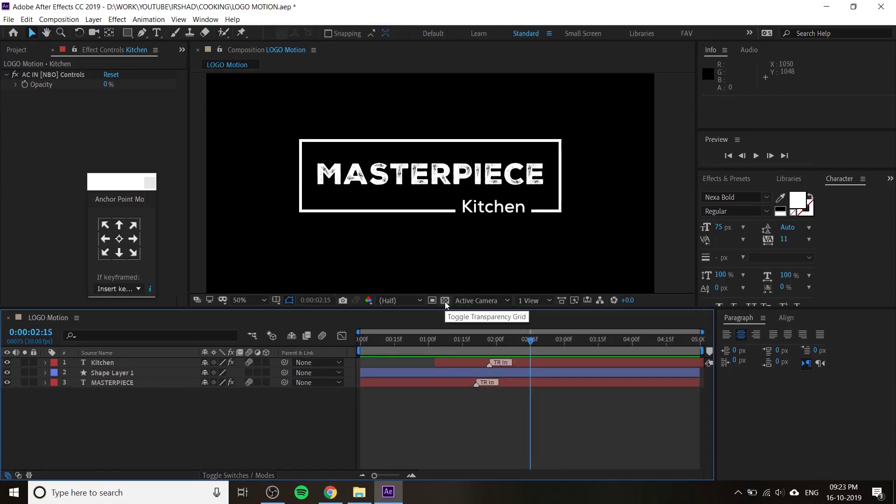
{"action": "left_click", "coordinate": [444, 301]}
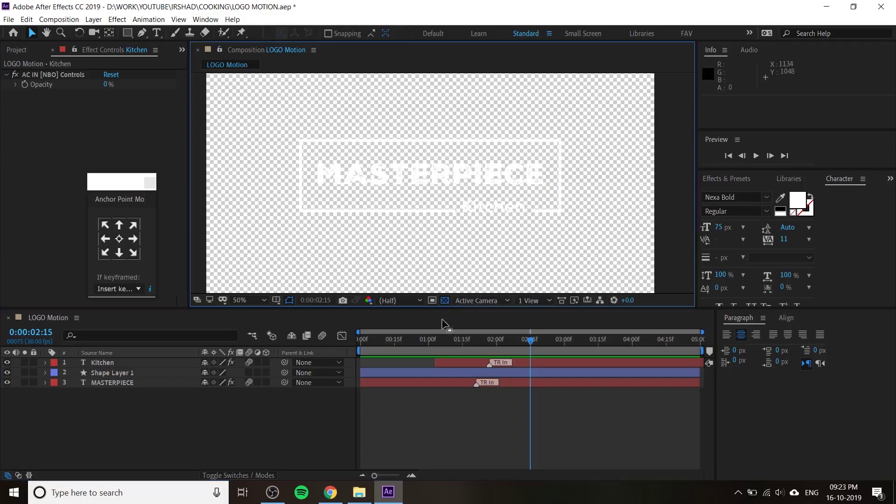
{"action": "left_click", "coordinate": [445, 301]}
{"action": "left_click_drag", "start_coordinate": [530, 344], "coordinate": [511, 397]}
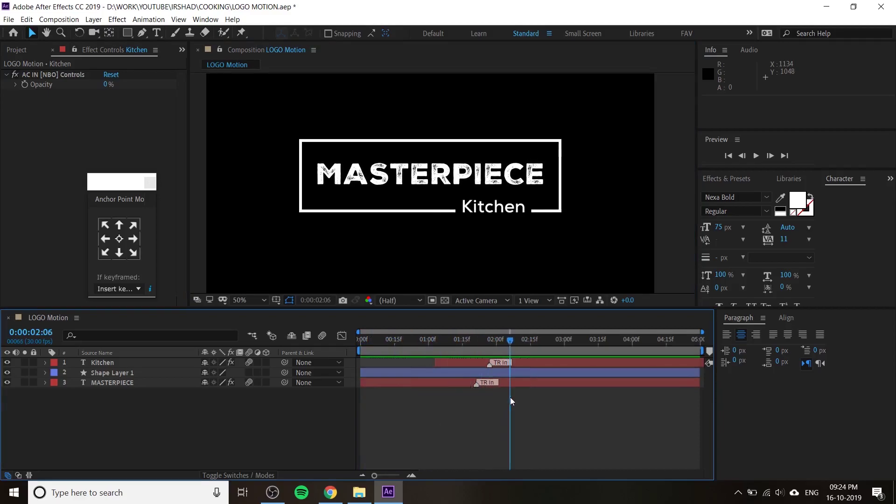
{"action": "left_click_drag", "start_coordinate": [513, 343], "coordinate": [474, 346]}
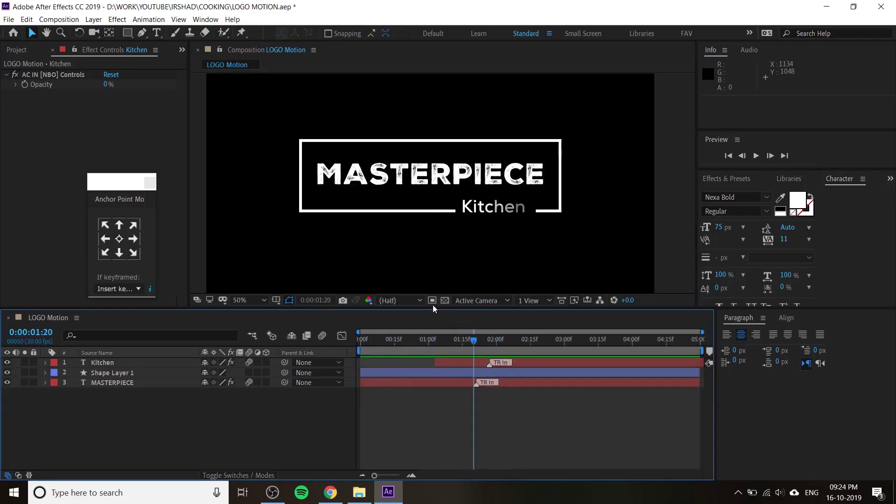
{"action": "left_click", "coordinate": [444, 300]}
{"action": "left_click", "coordinate": [446, 301]}
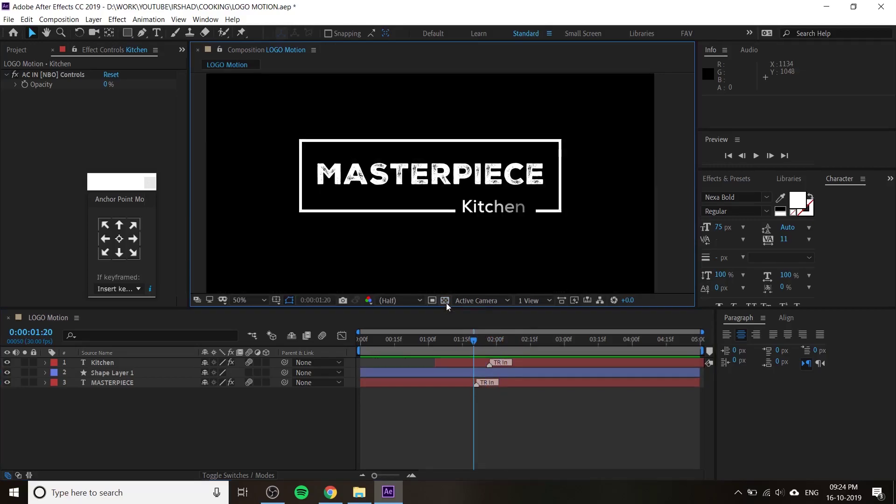
{"action": "left_click", "coordinate": [59, 20]}
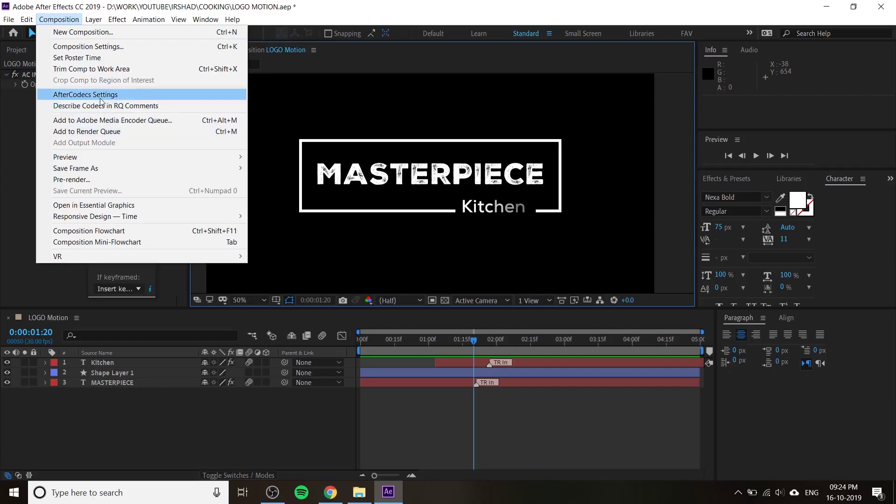
- Queue LOGO Motion for render as QuickTime with the Animation codec and RGB + Alpha channels
{"action": "left_click", "coordinate": [98, 135]}
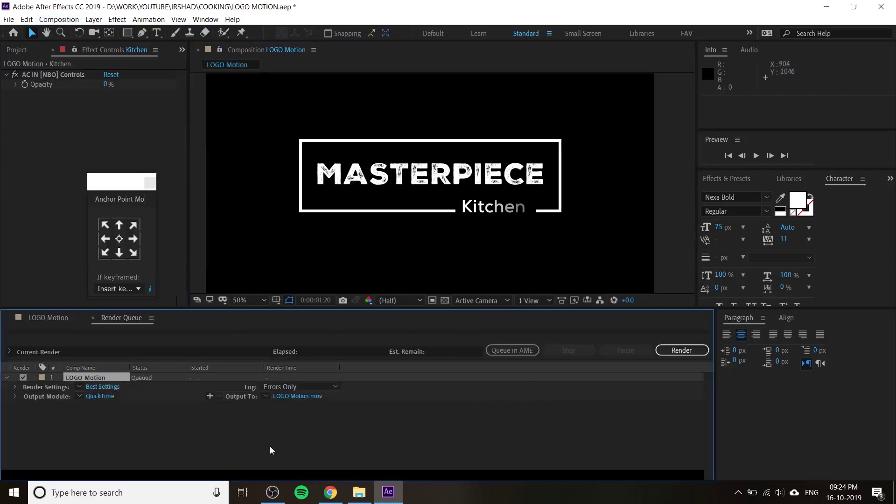
{"action": "left_click", "coordinate": [104, 397]}
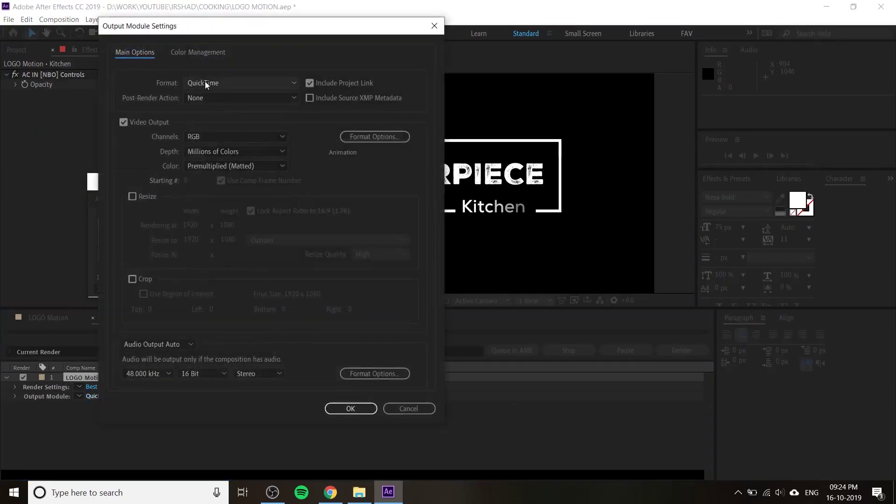
{"action": "left_click", "coordinate": [205, 82]}
{"action": "left_click", "coordinate": [222, 239]}
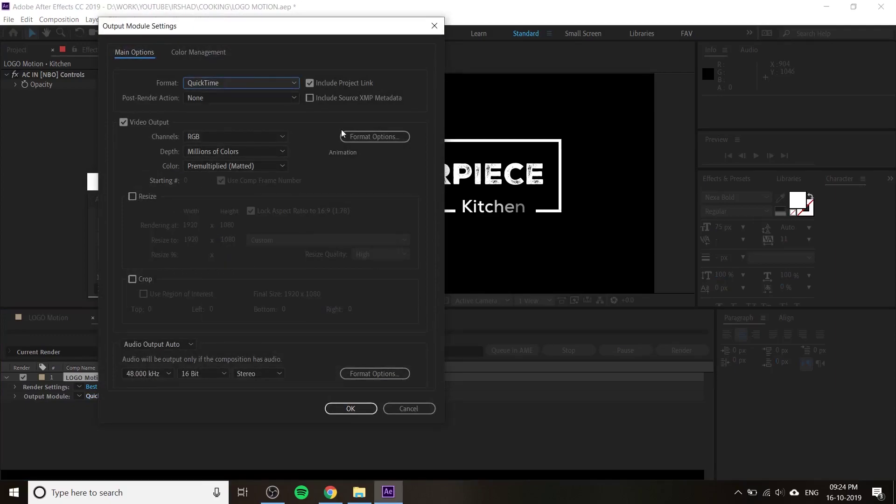
{"action": "left_click", "coordinate": [359, 137]}
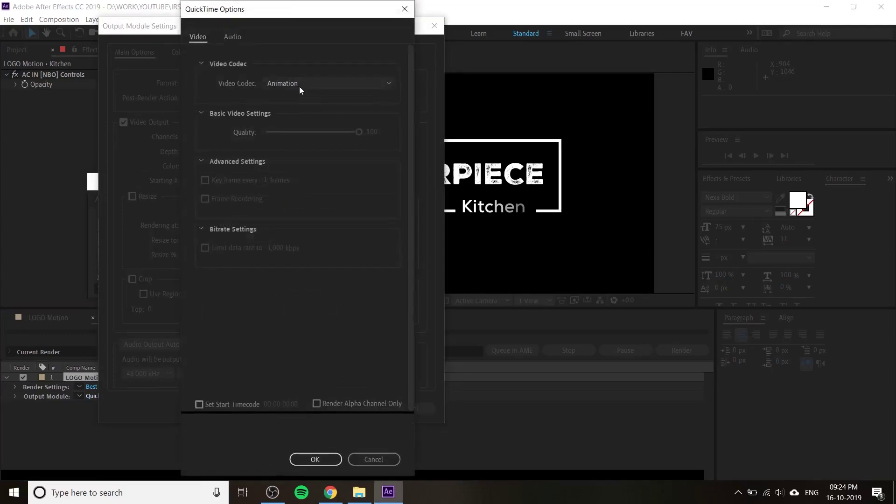
{"action": "left_click", "coordinate": [300, 85]}
{"action": "left_click", "coordinate": [300, 95]}
{"action": "left_click", "coordinate": [325, 459]}
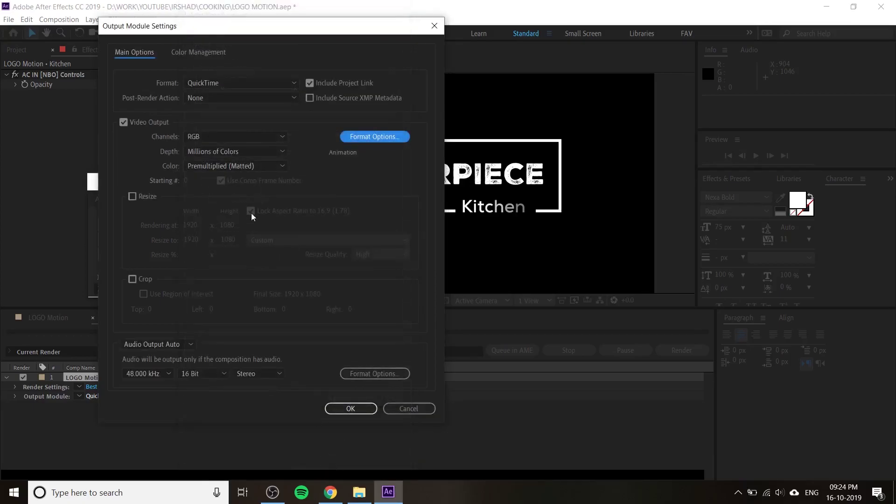
{"action": "left_click", "coordinate": [203, 139]}
{"action": "left_click", "coordinate": [218, 175]}
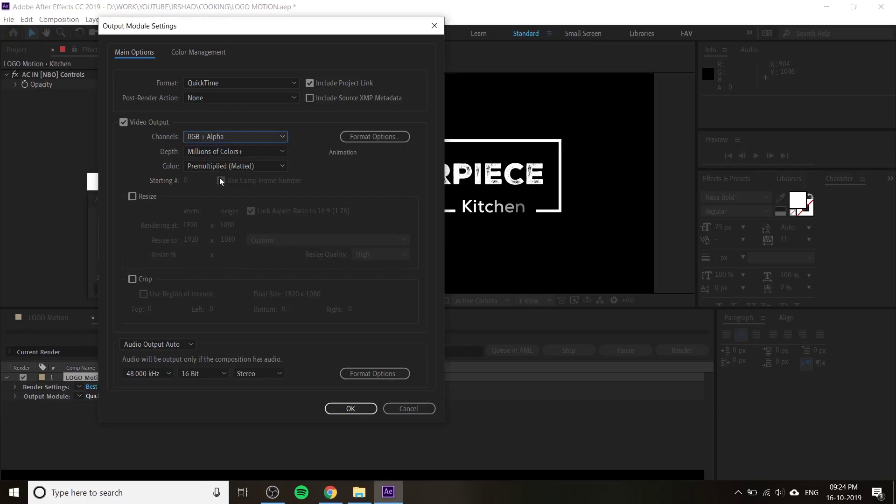
{"action": "left_click", "coordinate": [358, 410]}
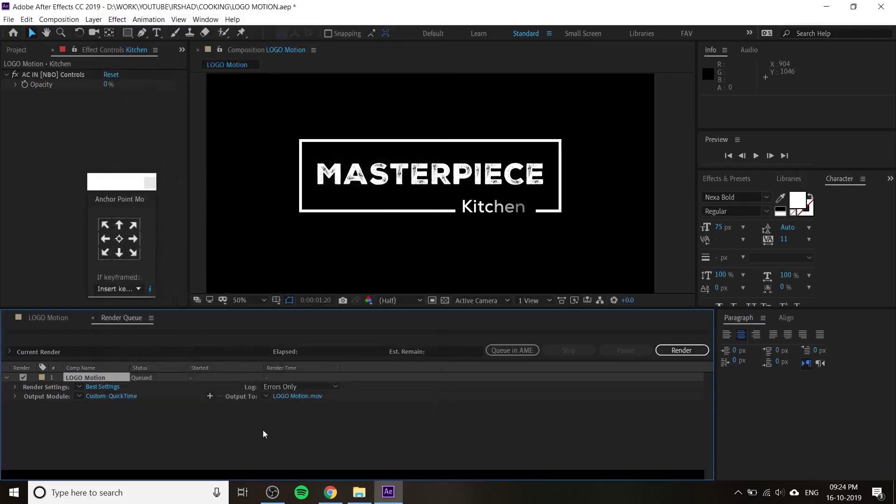
{"action": "left_click", "coordinate": [290, 396]}
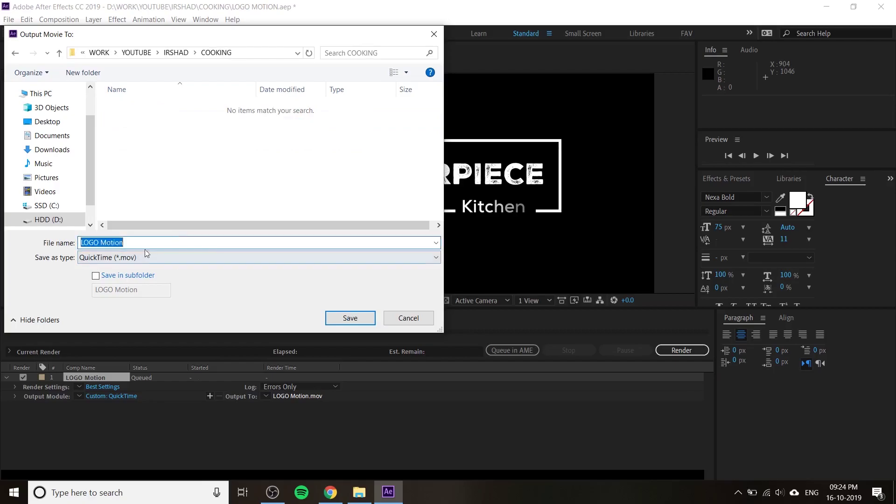
- Save the output as LOGO Motion.mov in the COOKING folder and start the render
{"action": "left_click", "coordinate": [351, 317]}
{"action": "left_click", "coordinate": [681, 350]}
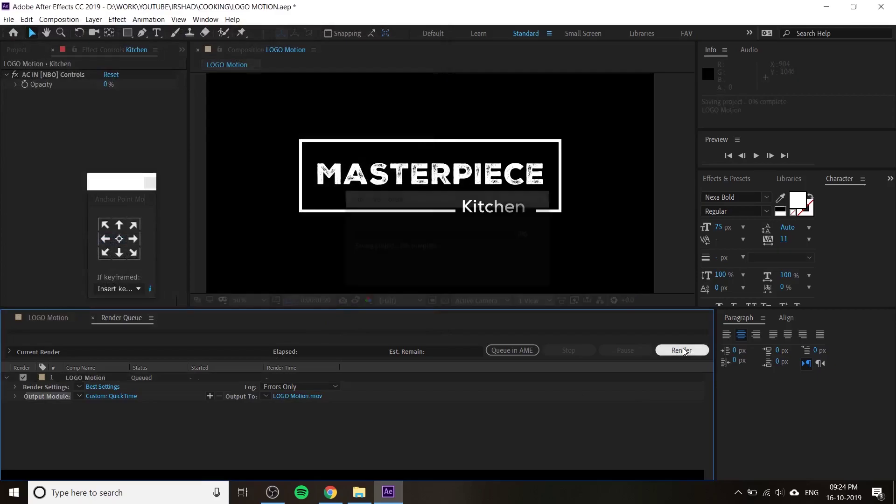